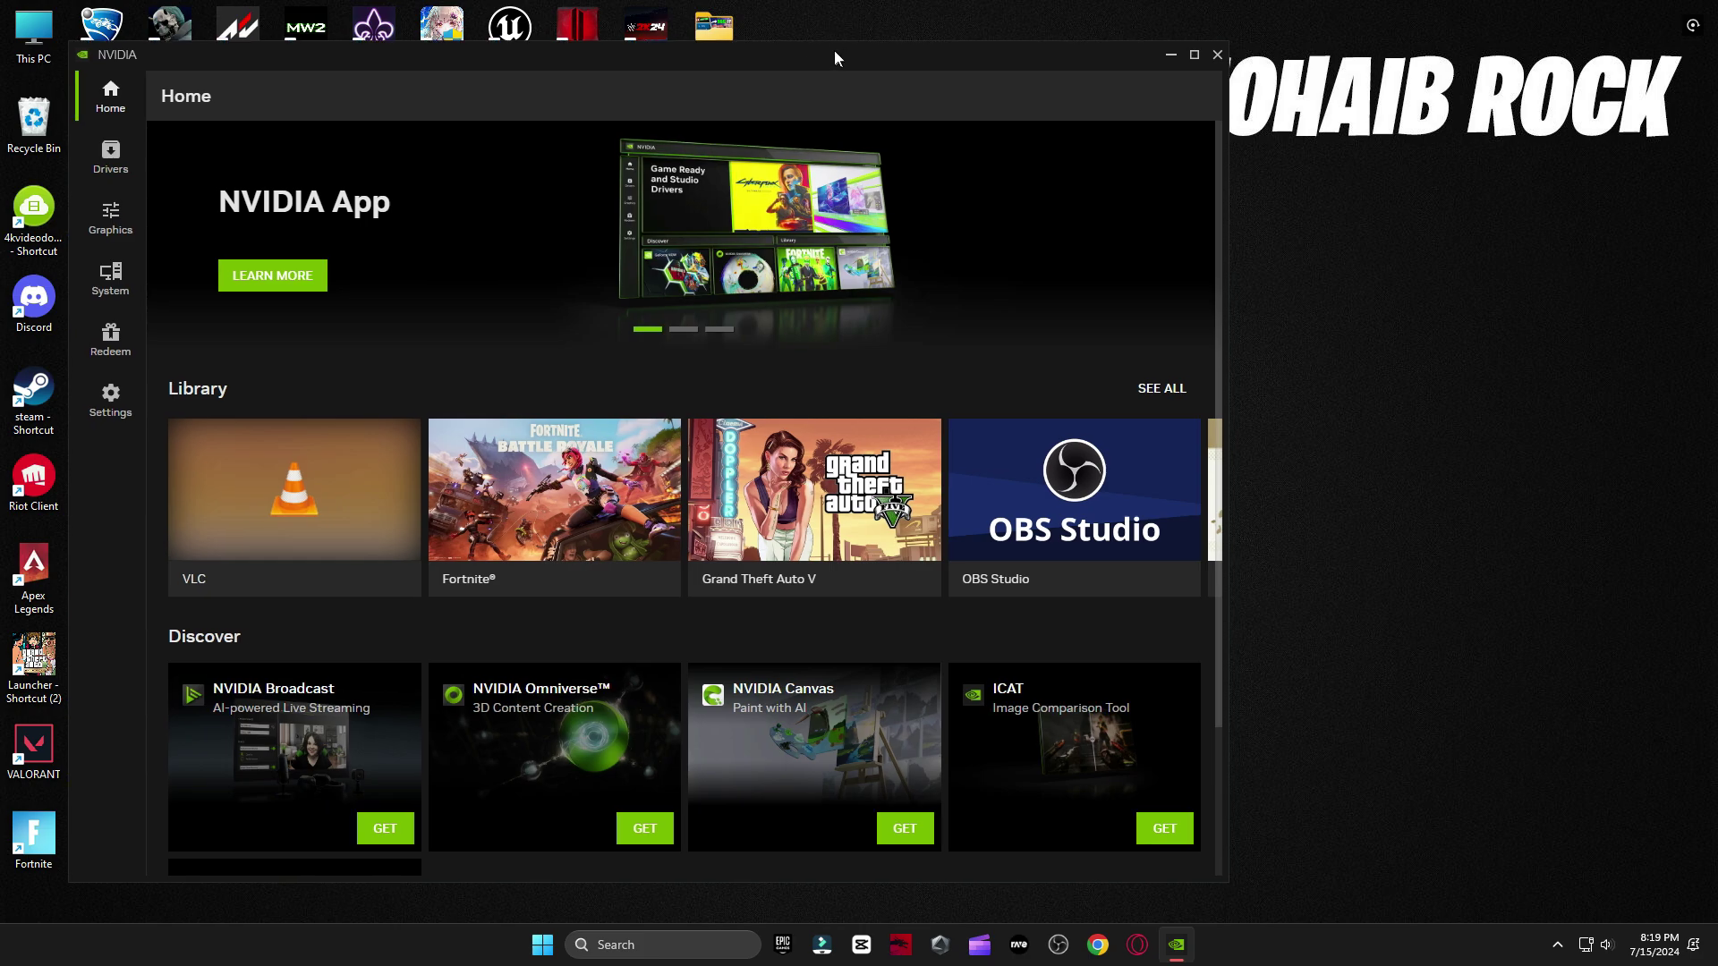
# - Check the installed graphics driver on the NVIDIA app's drivers page and close the app
pyautogui.moveTo(850, 54); pyautogui.dragTo(786, 35)
pyautogui.click(24, 149)
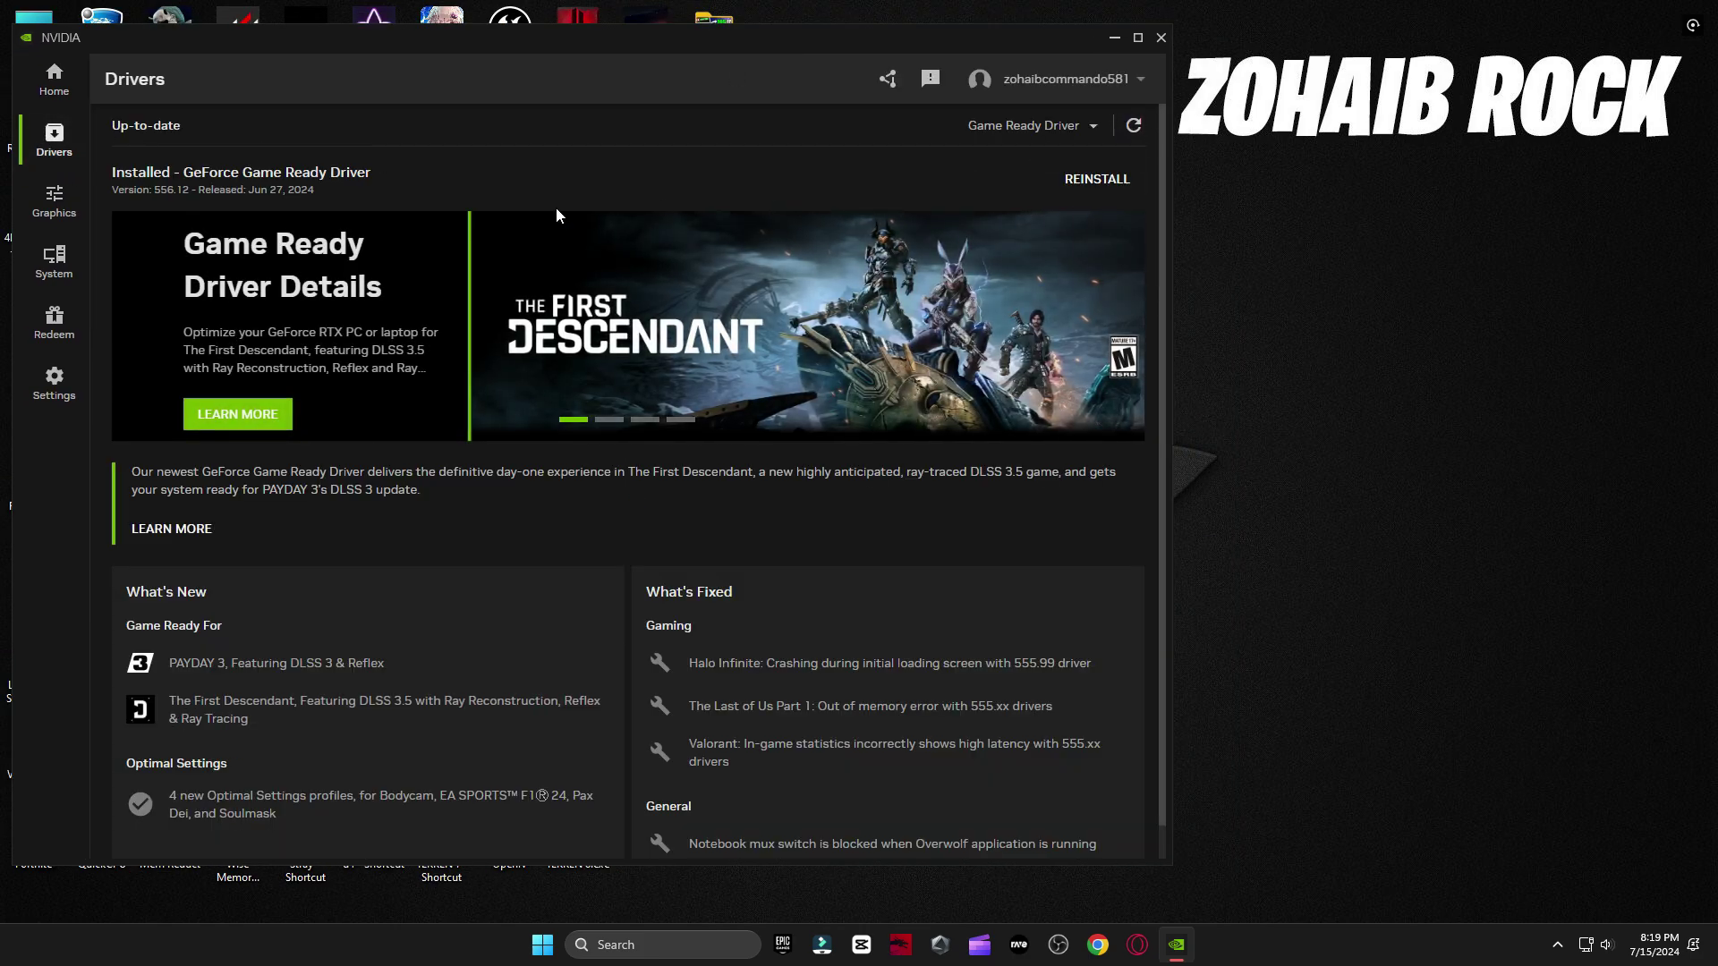
pyautogui.click(1161, 37)
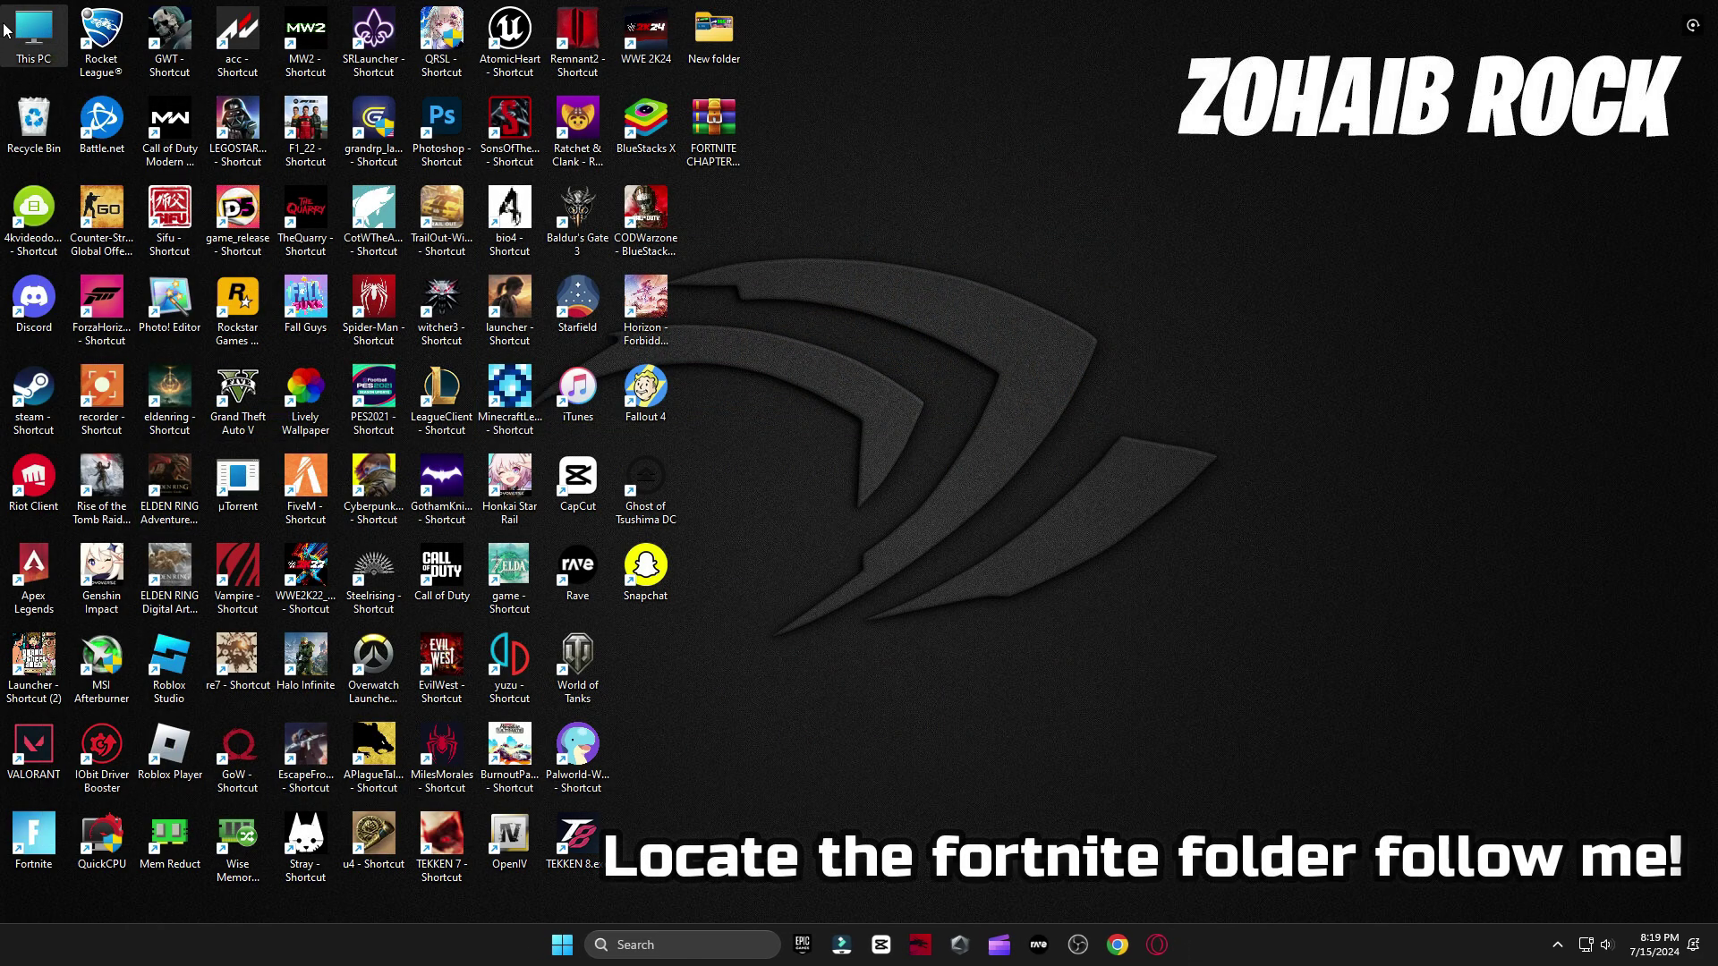
# - Open the Fortnite executables folder at I:\Games\Fortnite\FortniteGame\Binaries\Win64 in File Explorer
pyautogui.doubleClick(33, 31)
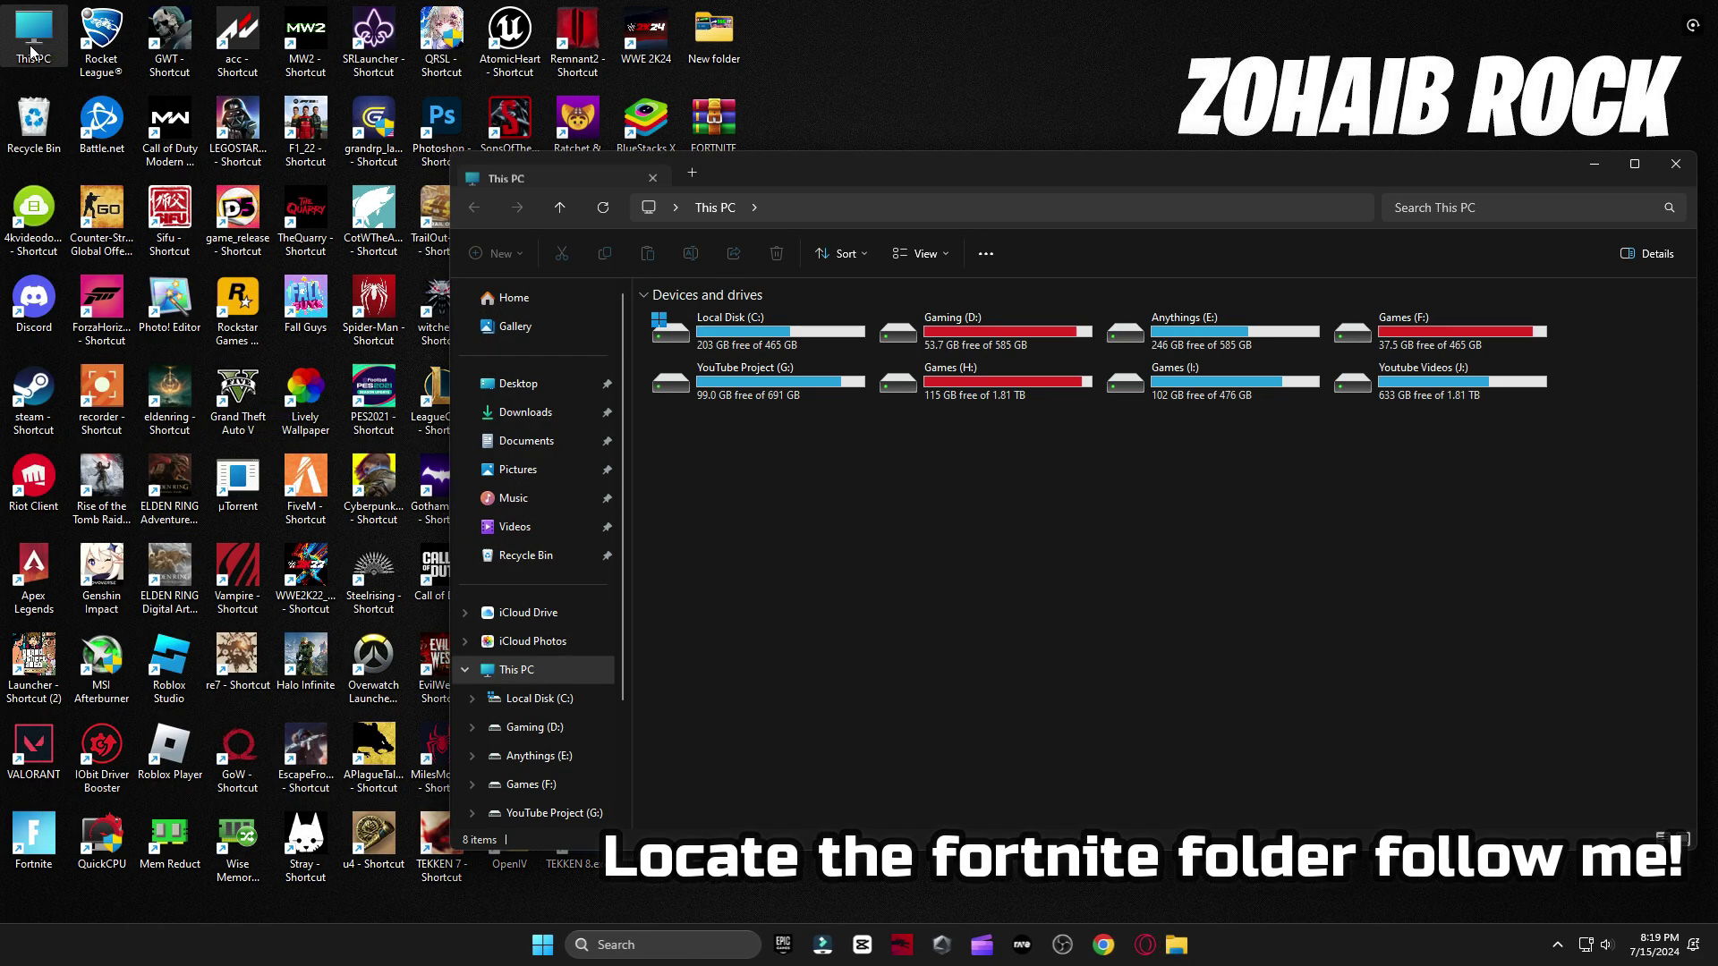
pyautogui.doubleClick(1242, 392)
pyautogui.doubleClick(719, 304)
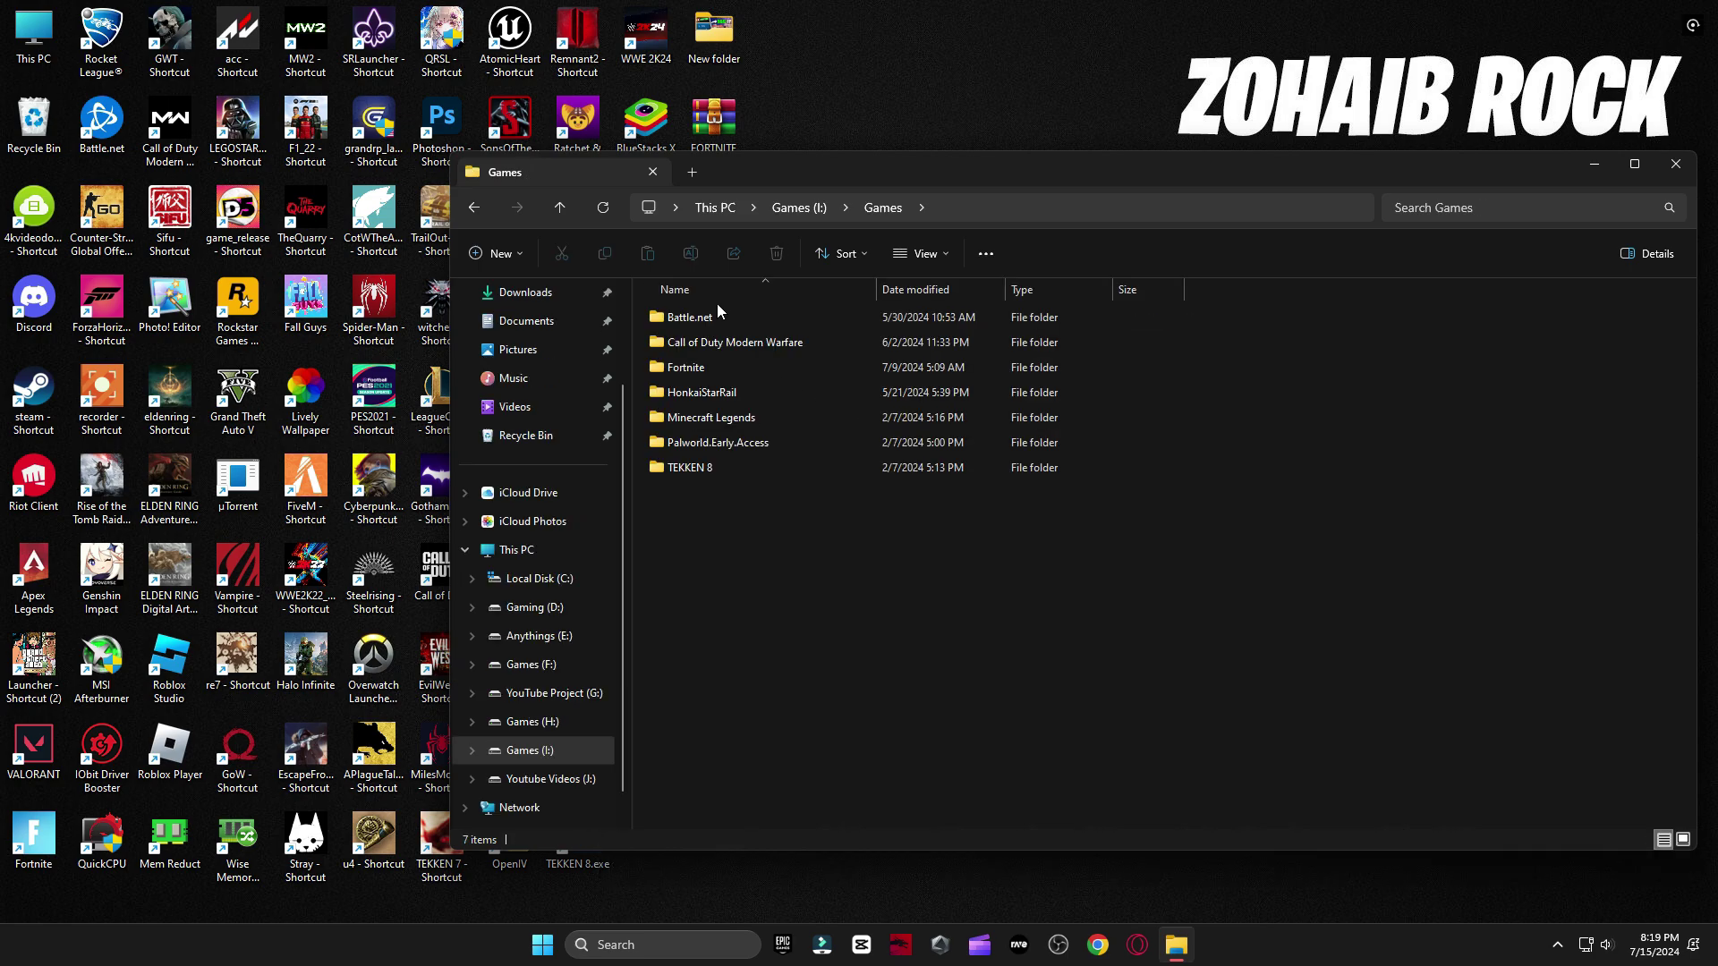
pyautogui.doubleClick(741, 364)
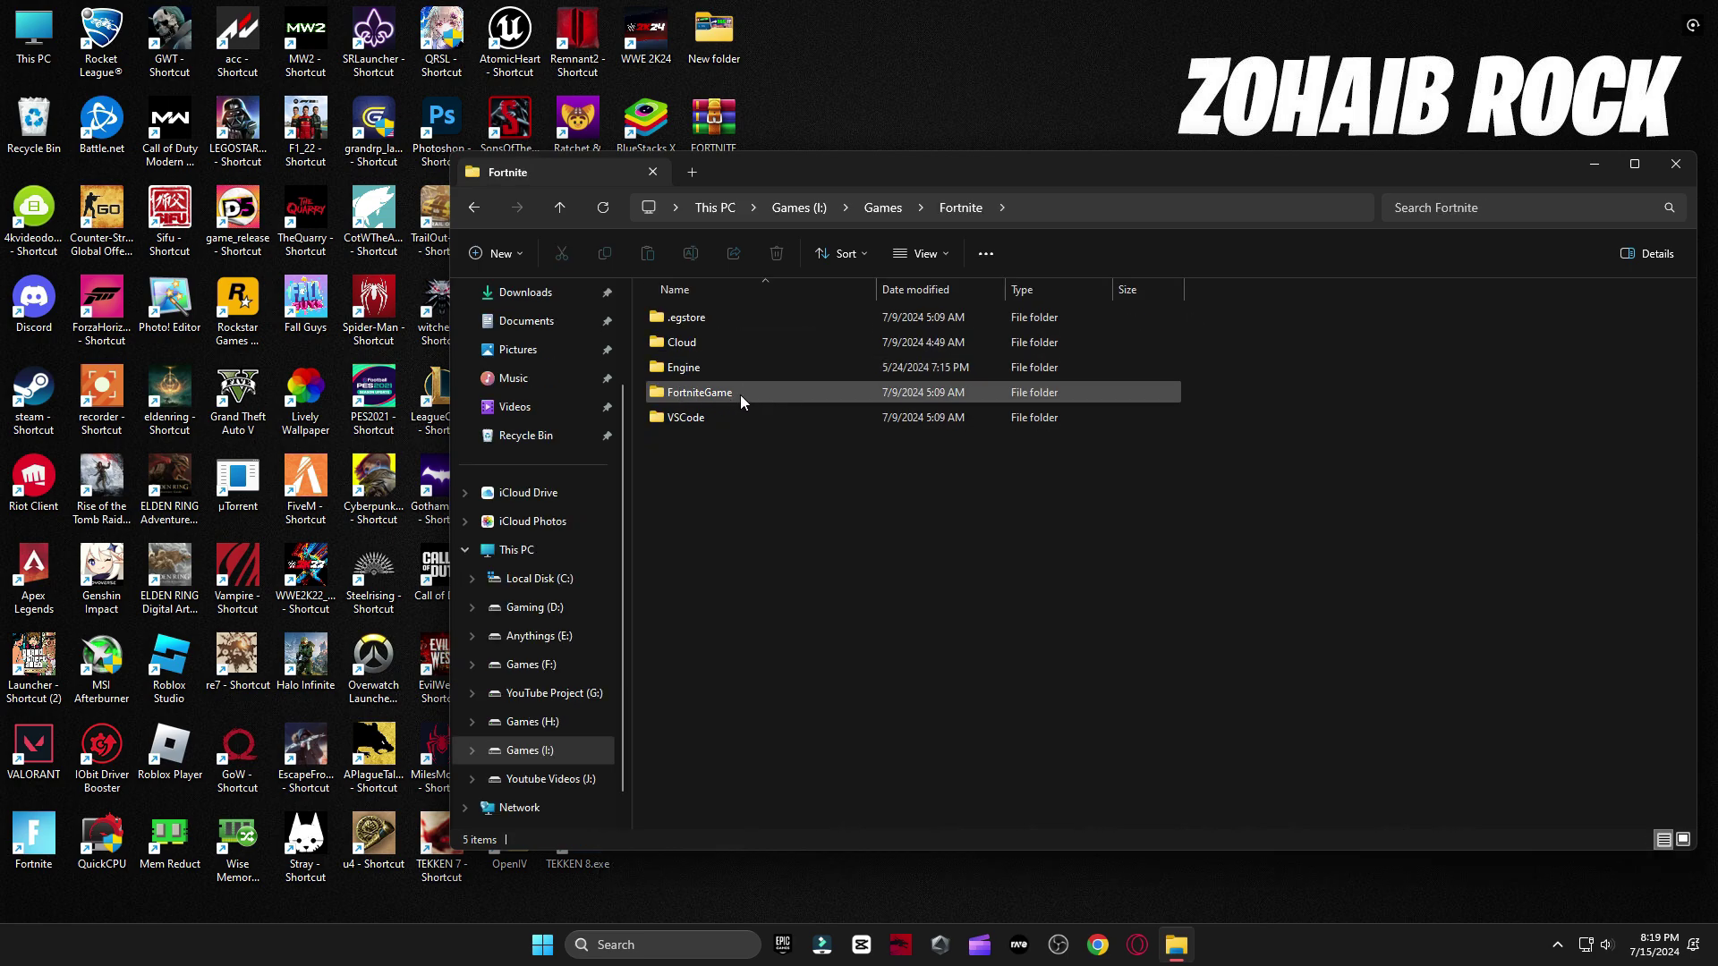
pyautogui.doubleClick(739, 394)
pyautogui.doubleClick(767, 319)
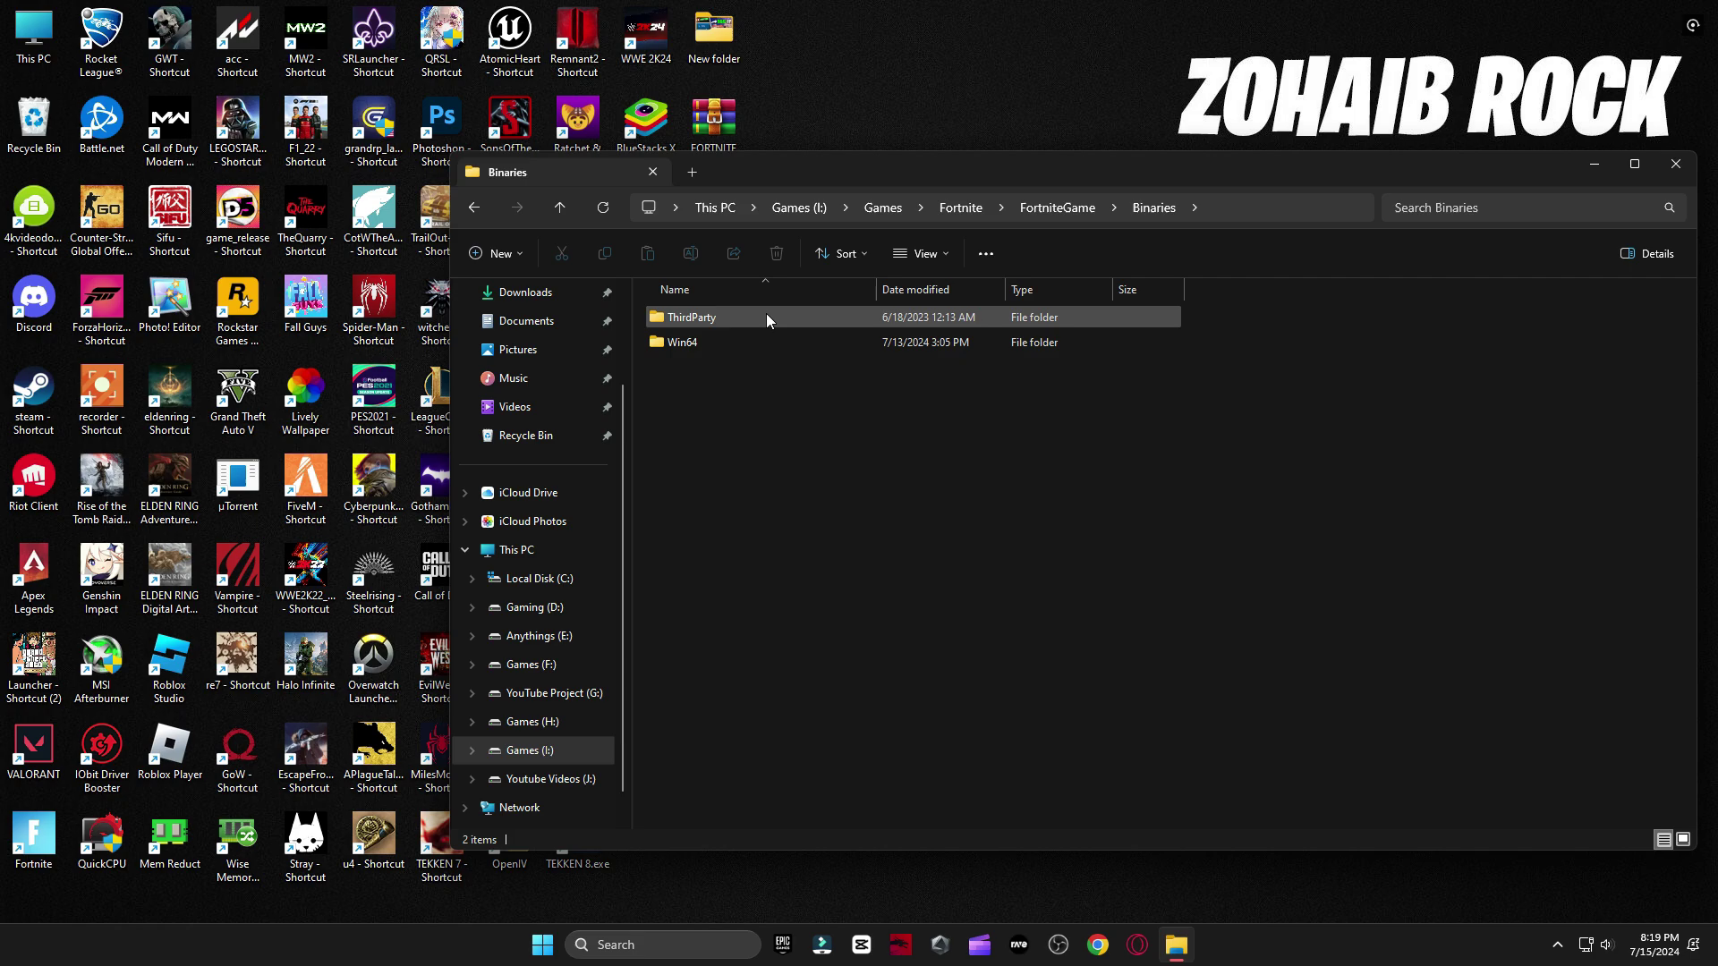
pyautogui.doubleClick(716, 348)
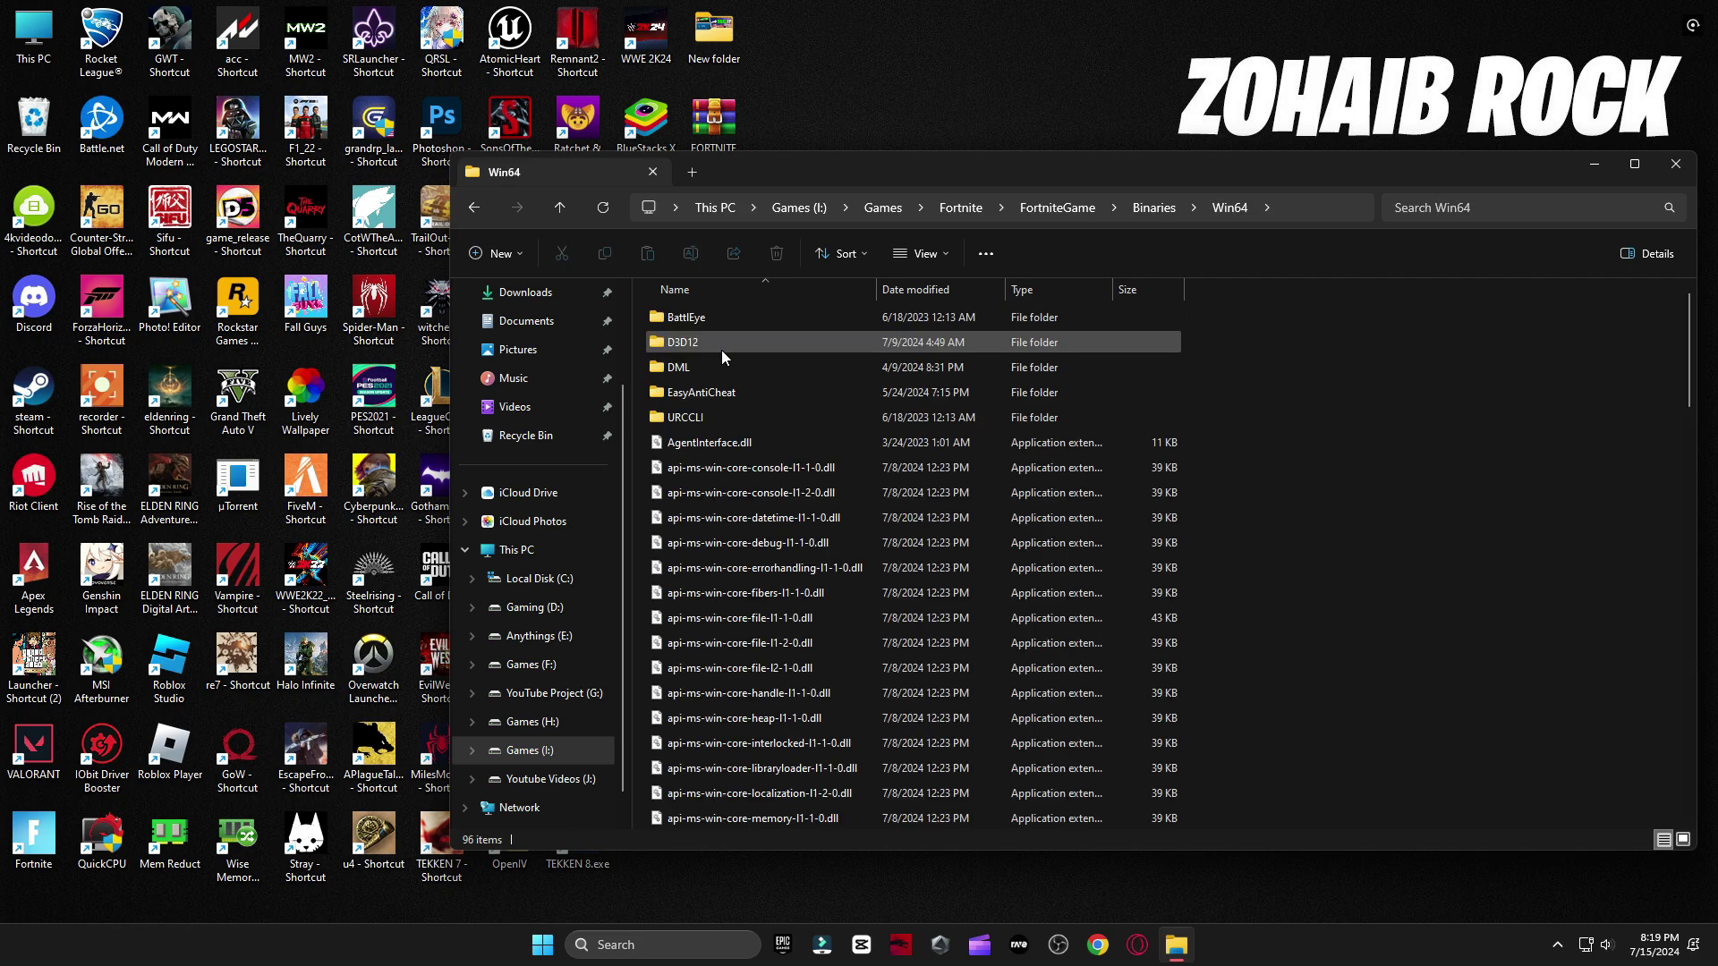
# - Locate EasyAntiCheat_EOS_Setup in the EasyAntiCheat folder and return to the Win64 folder
pyautogui.doubleClick(734, 392)
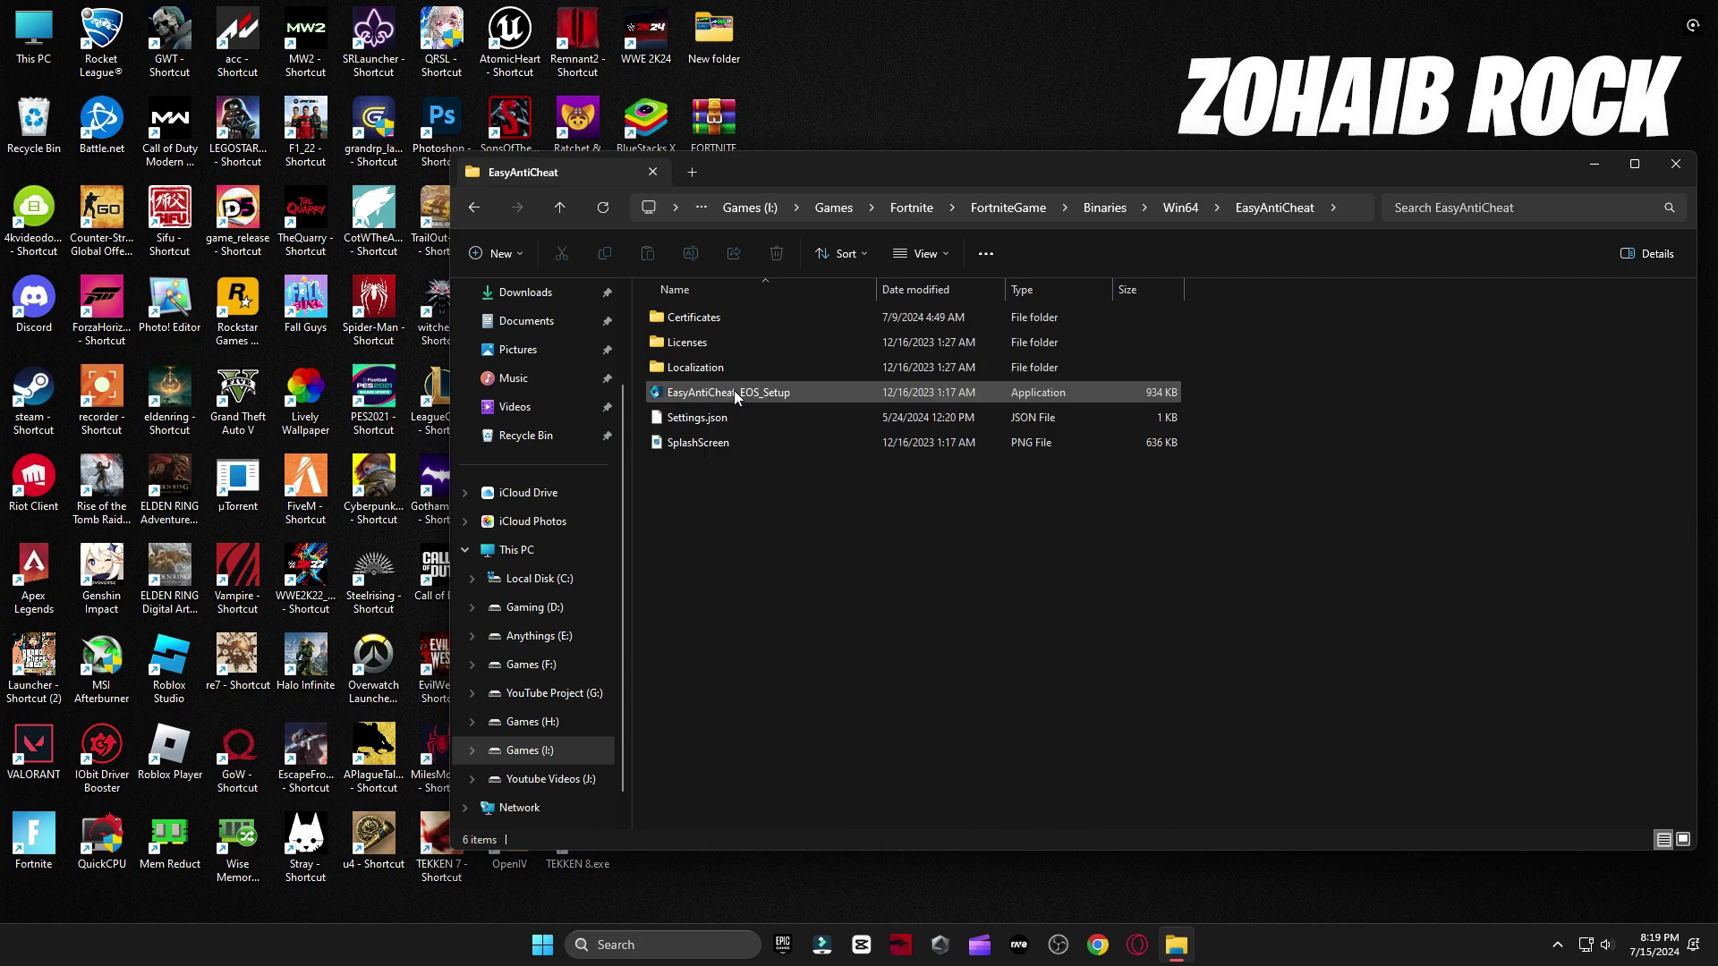
pyautogui.click(782, 394)
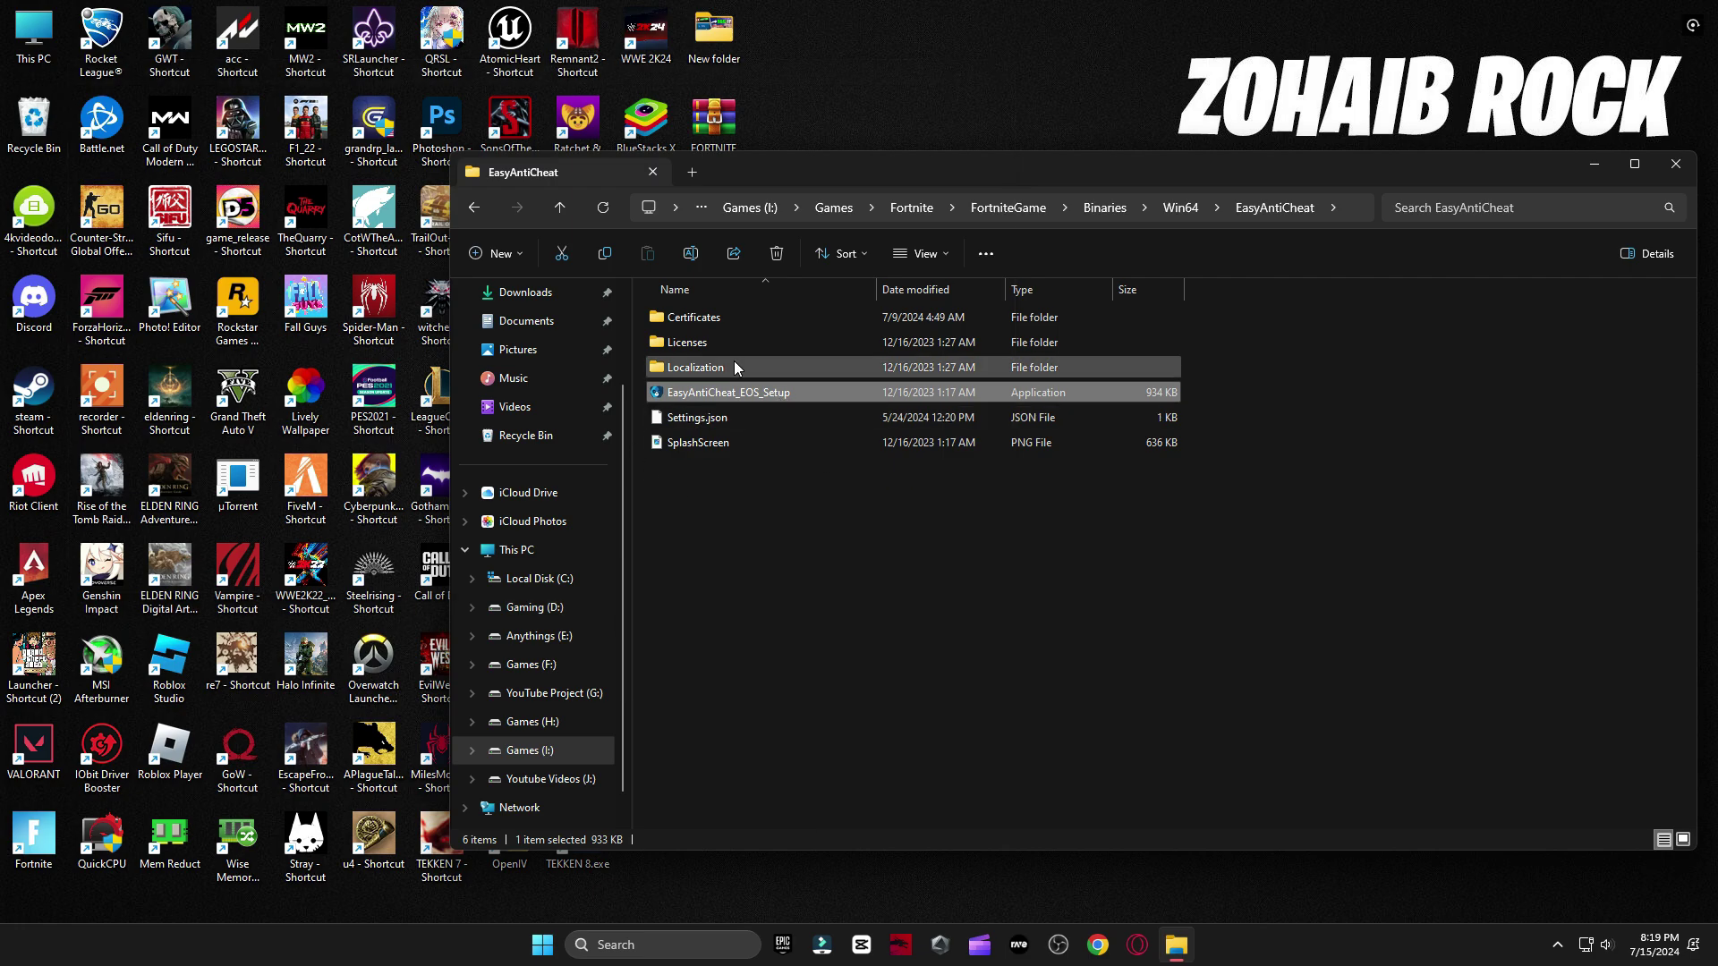
pyautogui.click(473, 207)
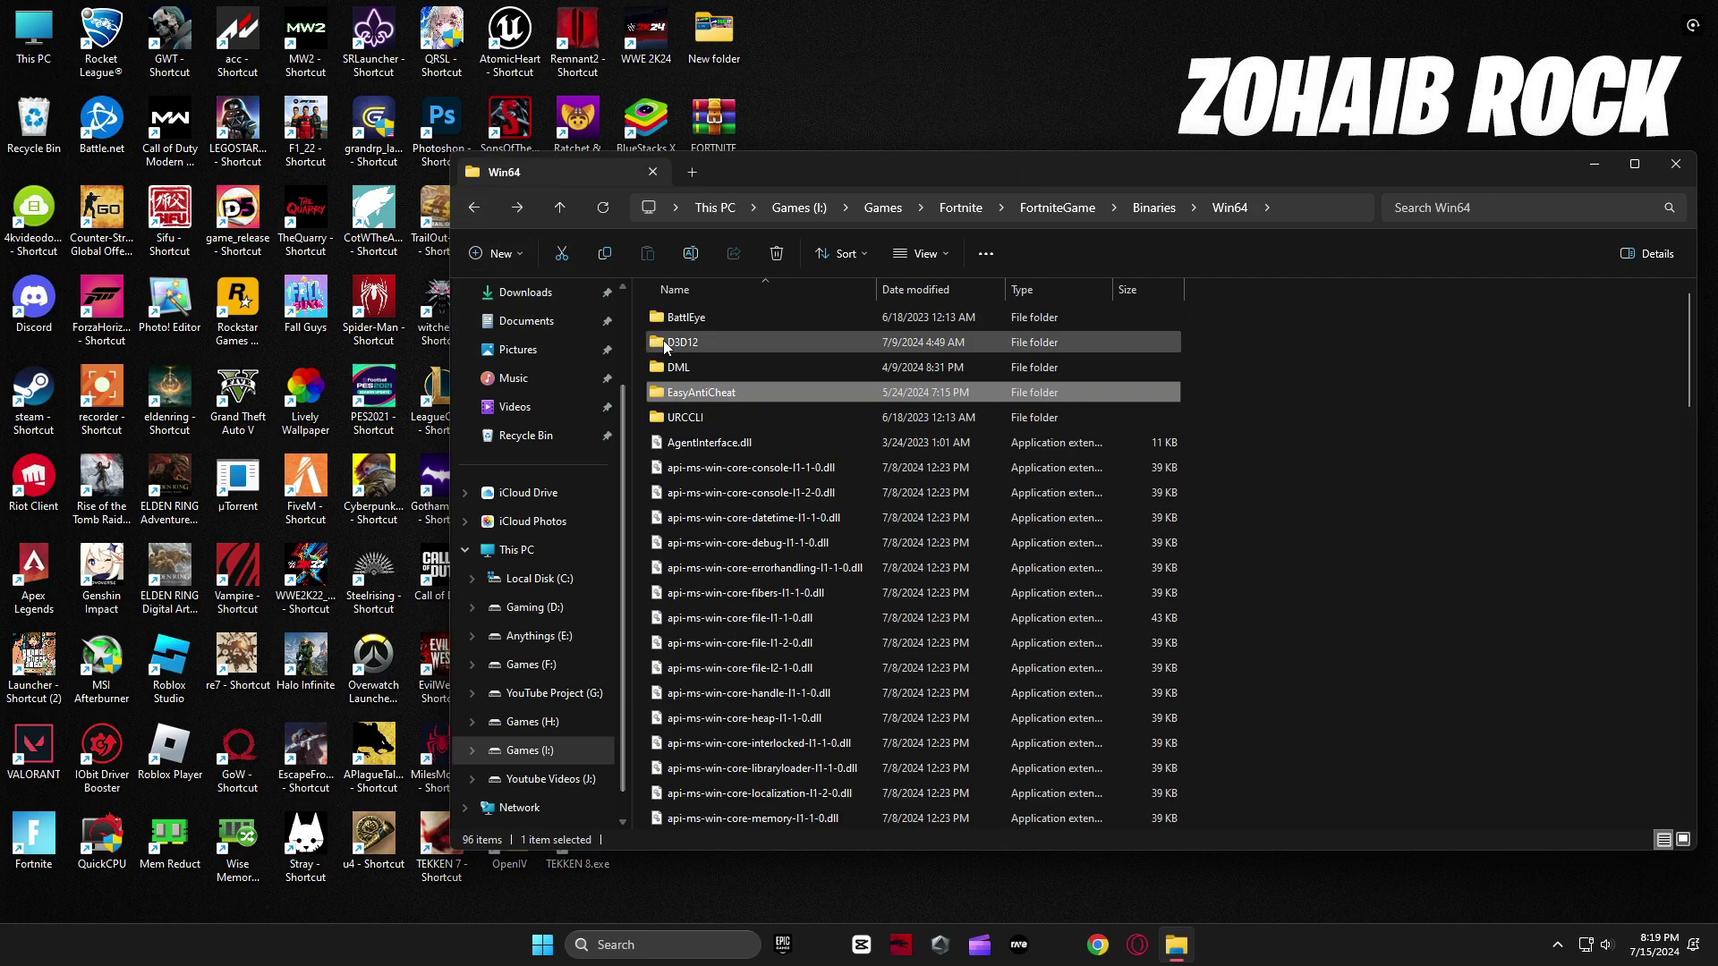
# - Run Uninstall_BattlEye from the BattlEye folder and confirm removing the BattlEye Service from the system
pyautogui.click(733, 320)
pyautogui.doubleClick(733, 320)
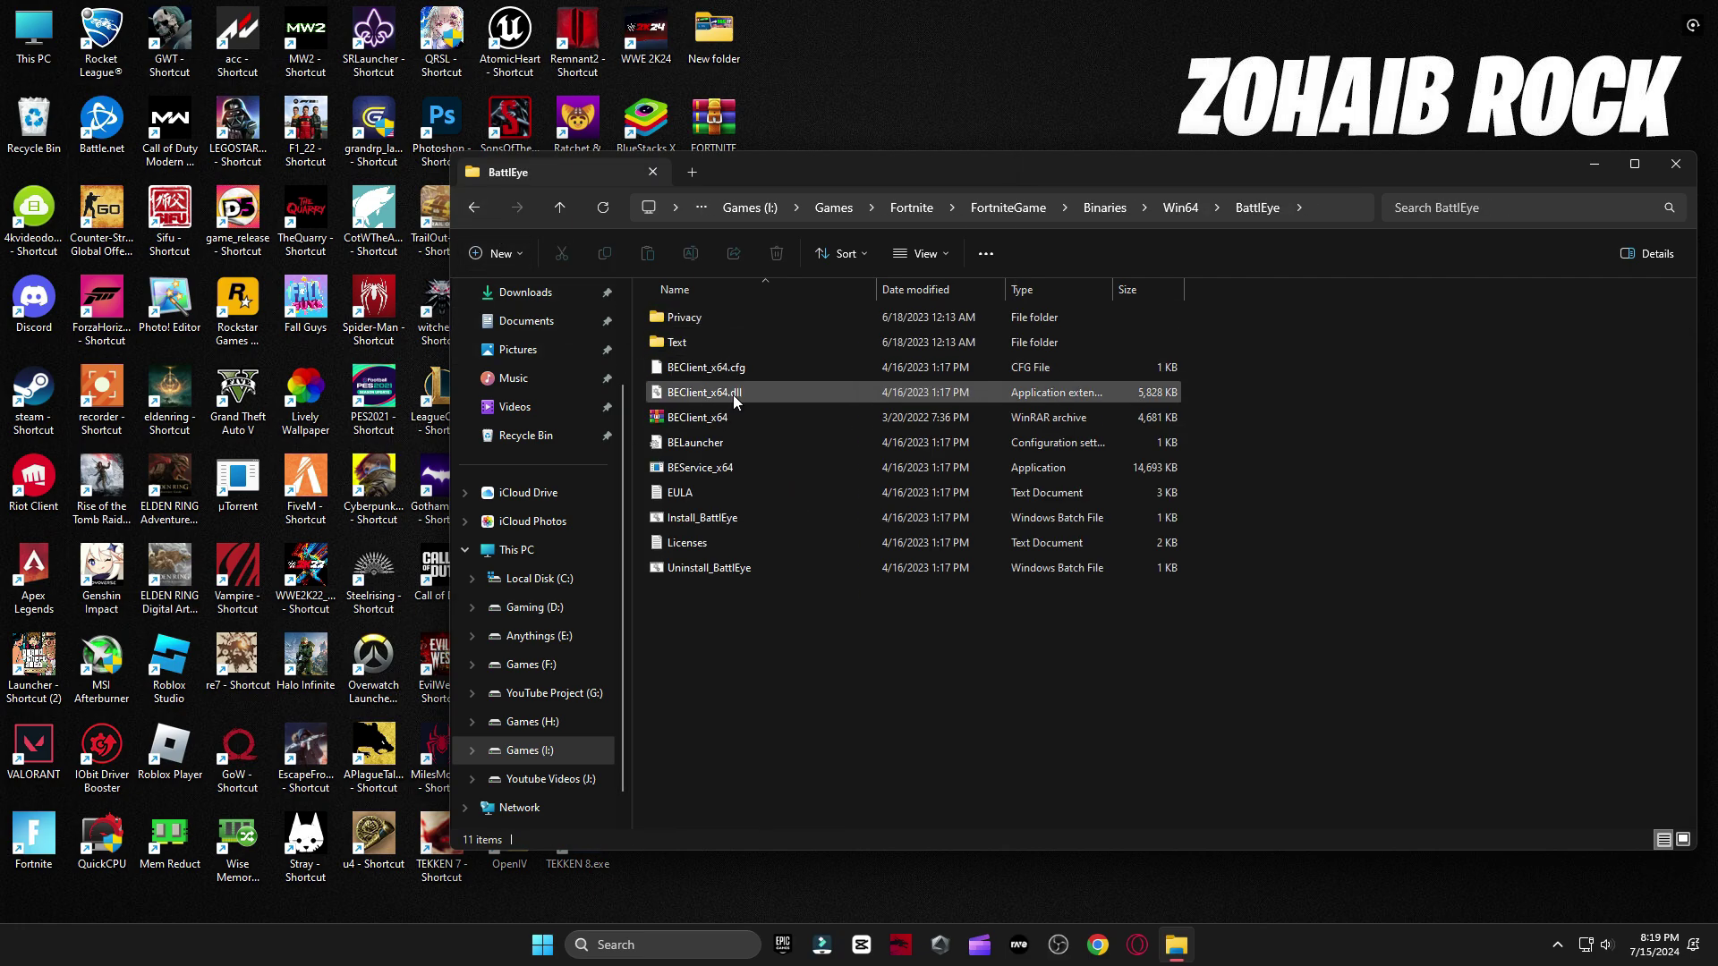
pyautogui.doubleClick(706, 571)
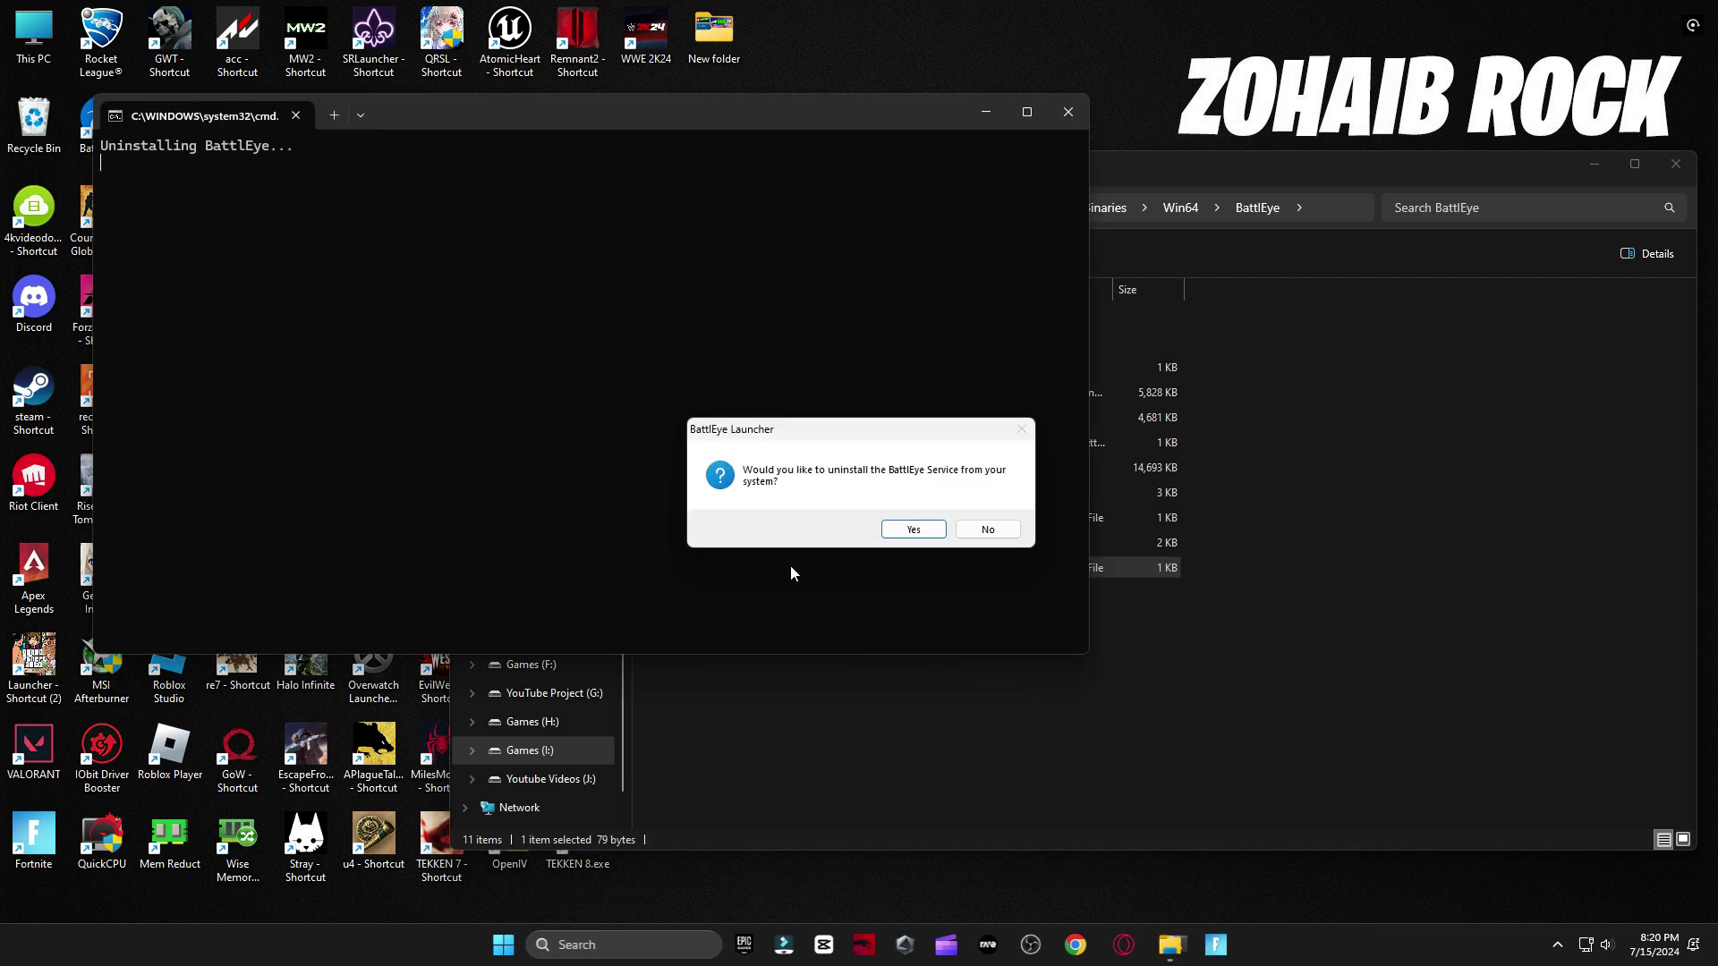
pyautogui.click(941, 530)
# - Run Install_BattlEye and BEService_x64 from the BattlEye folder and return to the Win64 folder
pyautogui.doubleClick(730, 524)
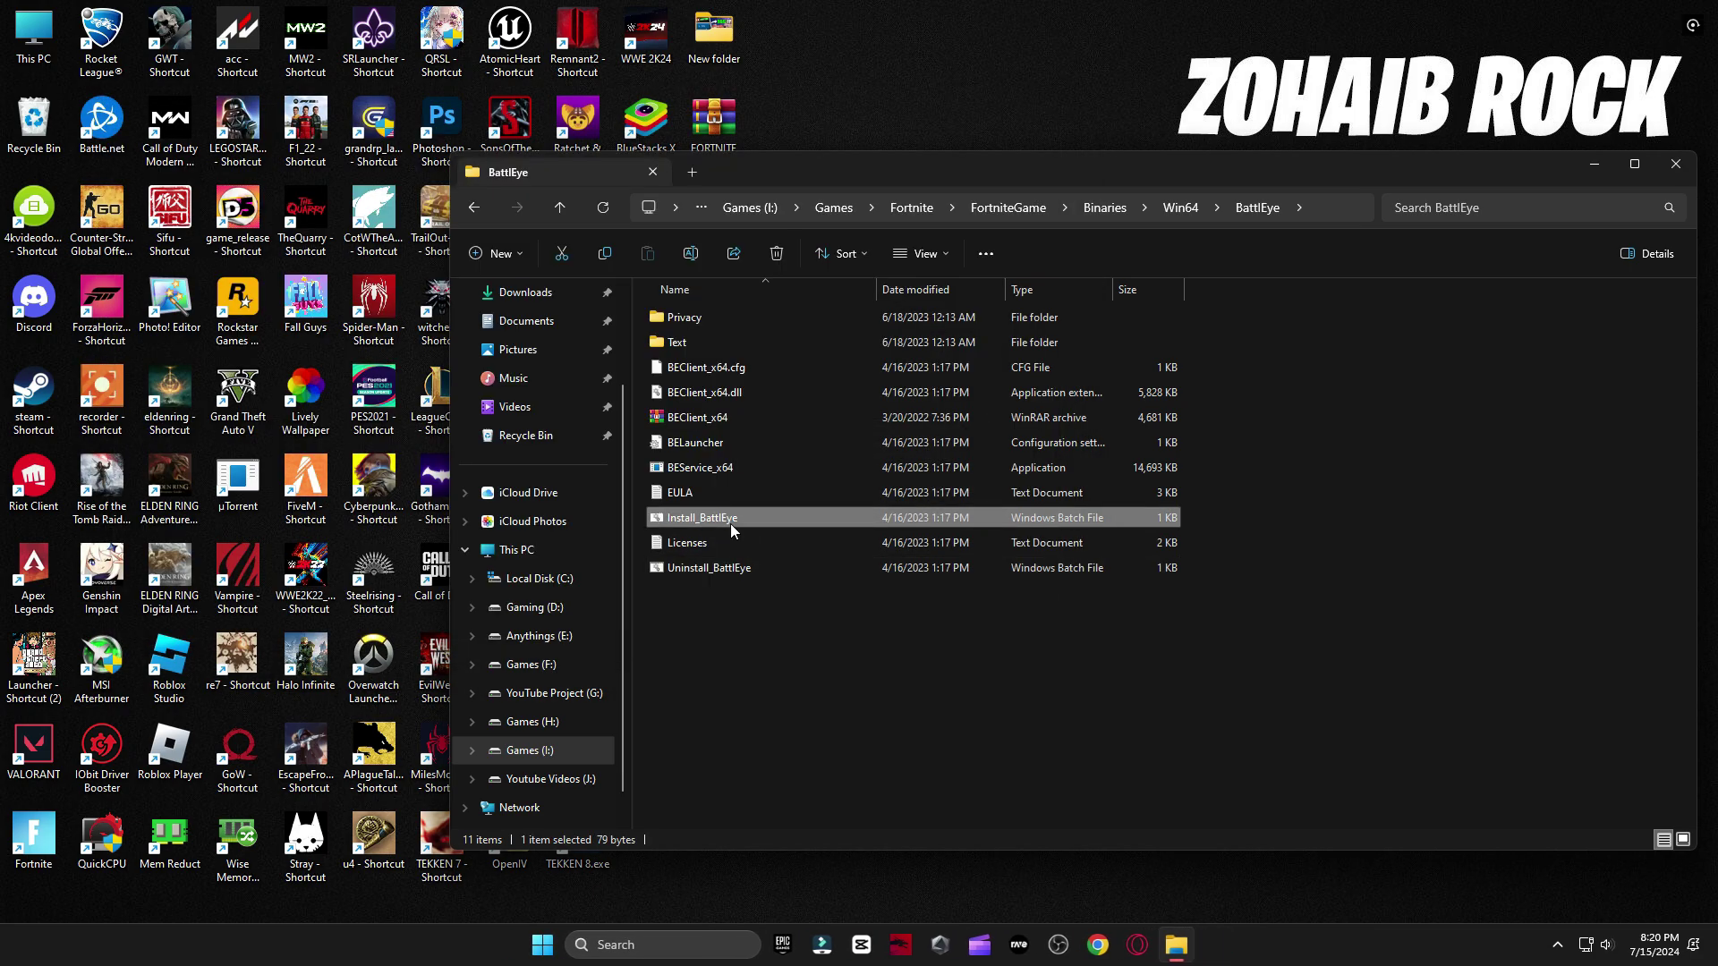
pyautogui.doubleClick(716, 476)
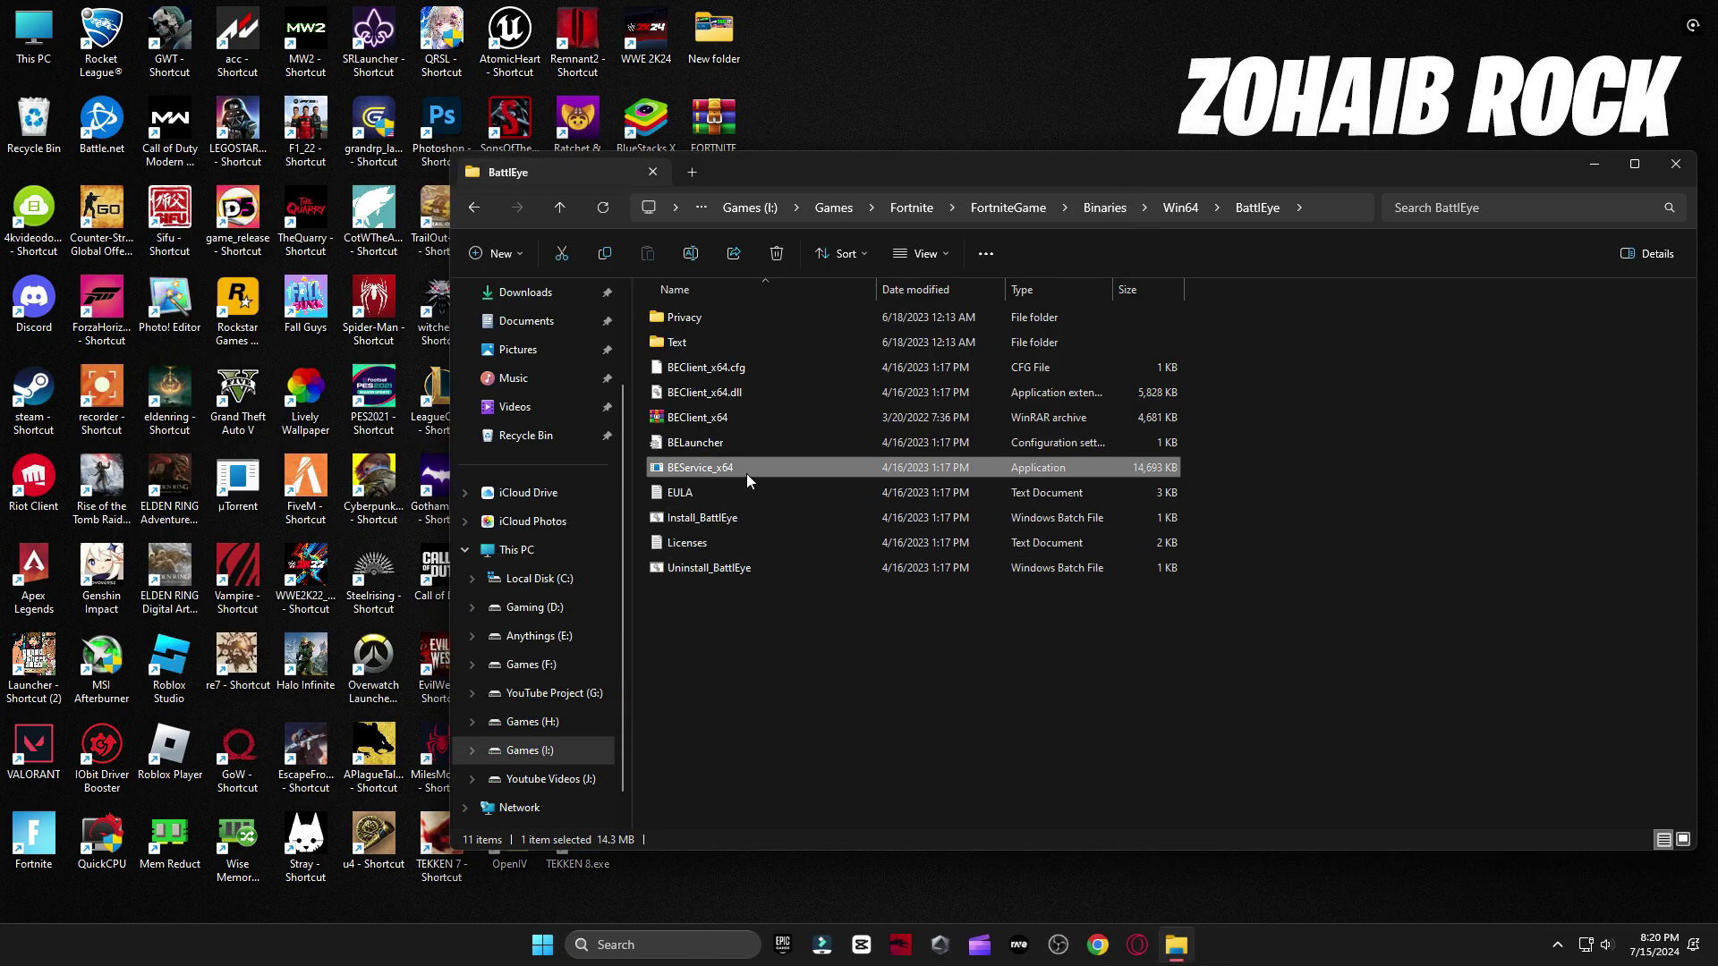
pyautogui.click(480, 209)
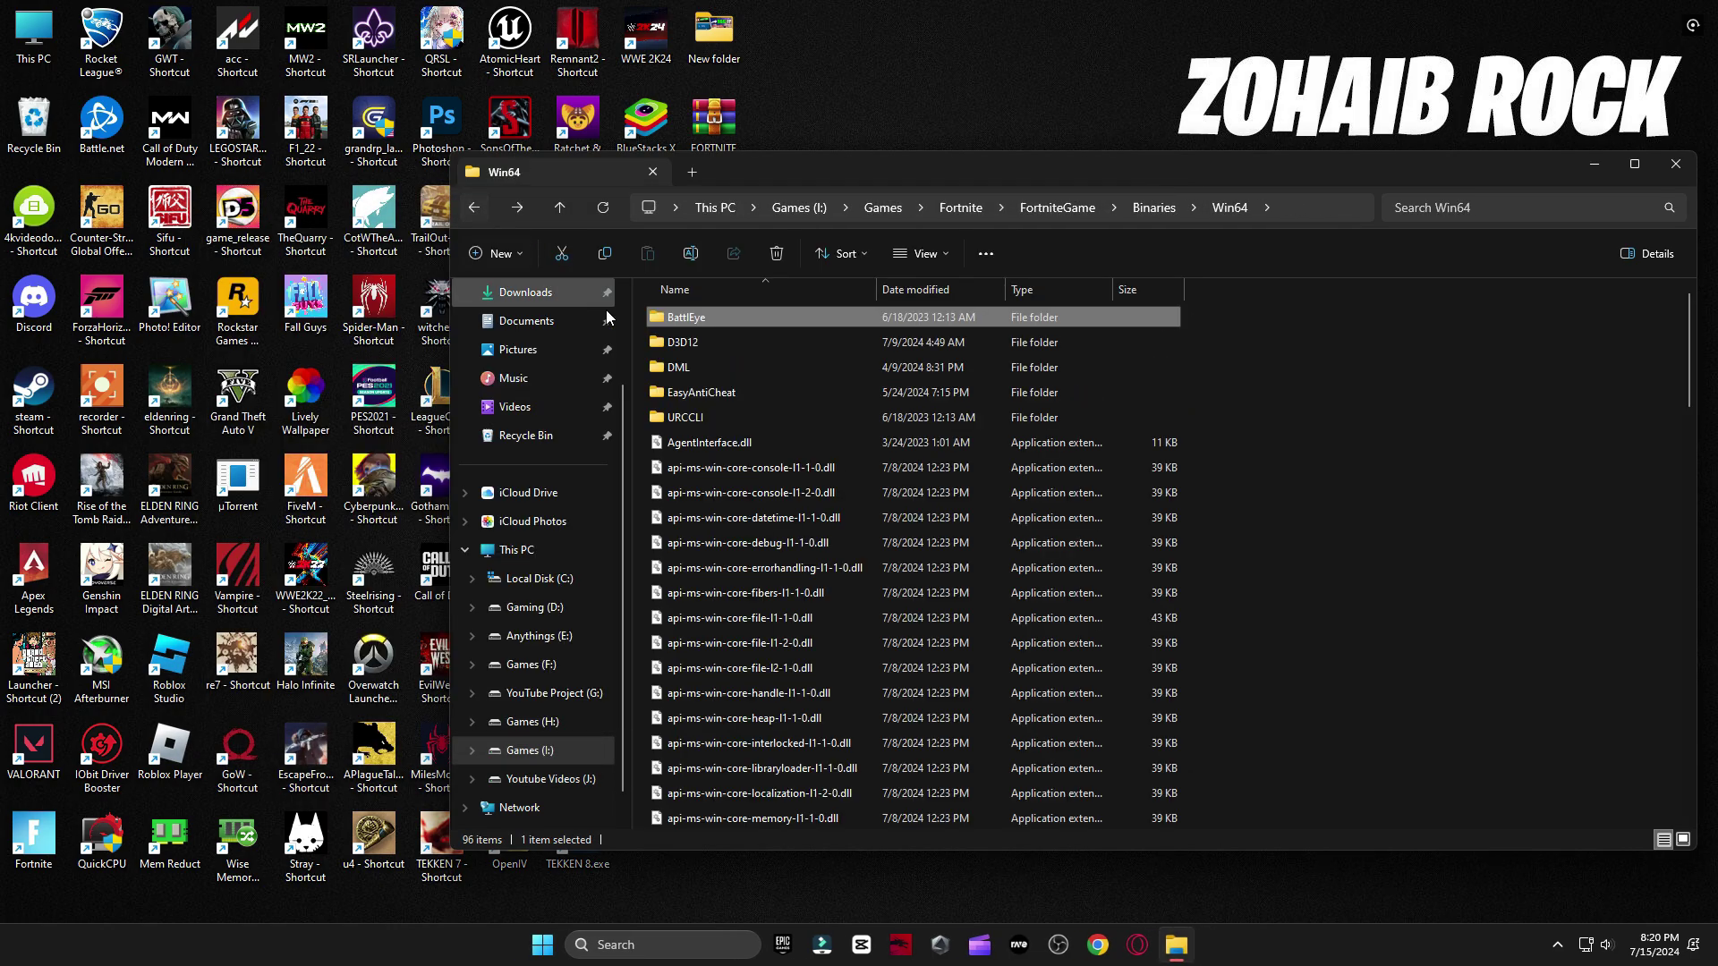
# - Review the high DPI settings in the compatibility properties of FortniteClient-Win64-Shipping and accept them
pyautogui.scroll(-10, 1004, 533)
pyautogui.scroll(-3, 1004, 529)
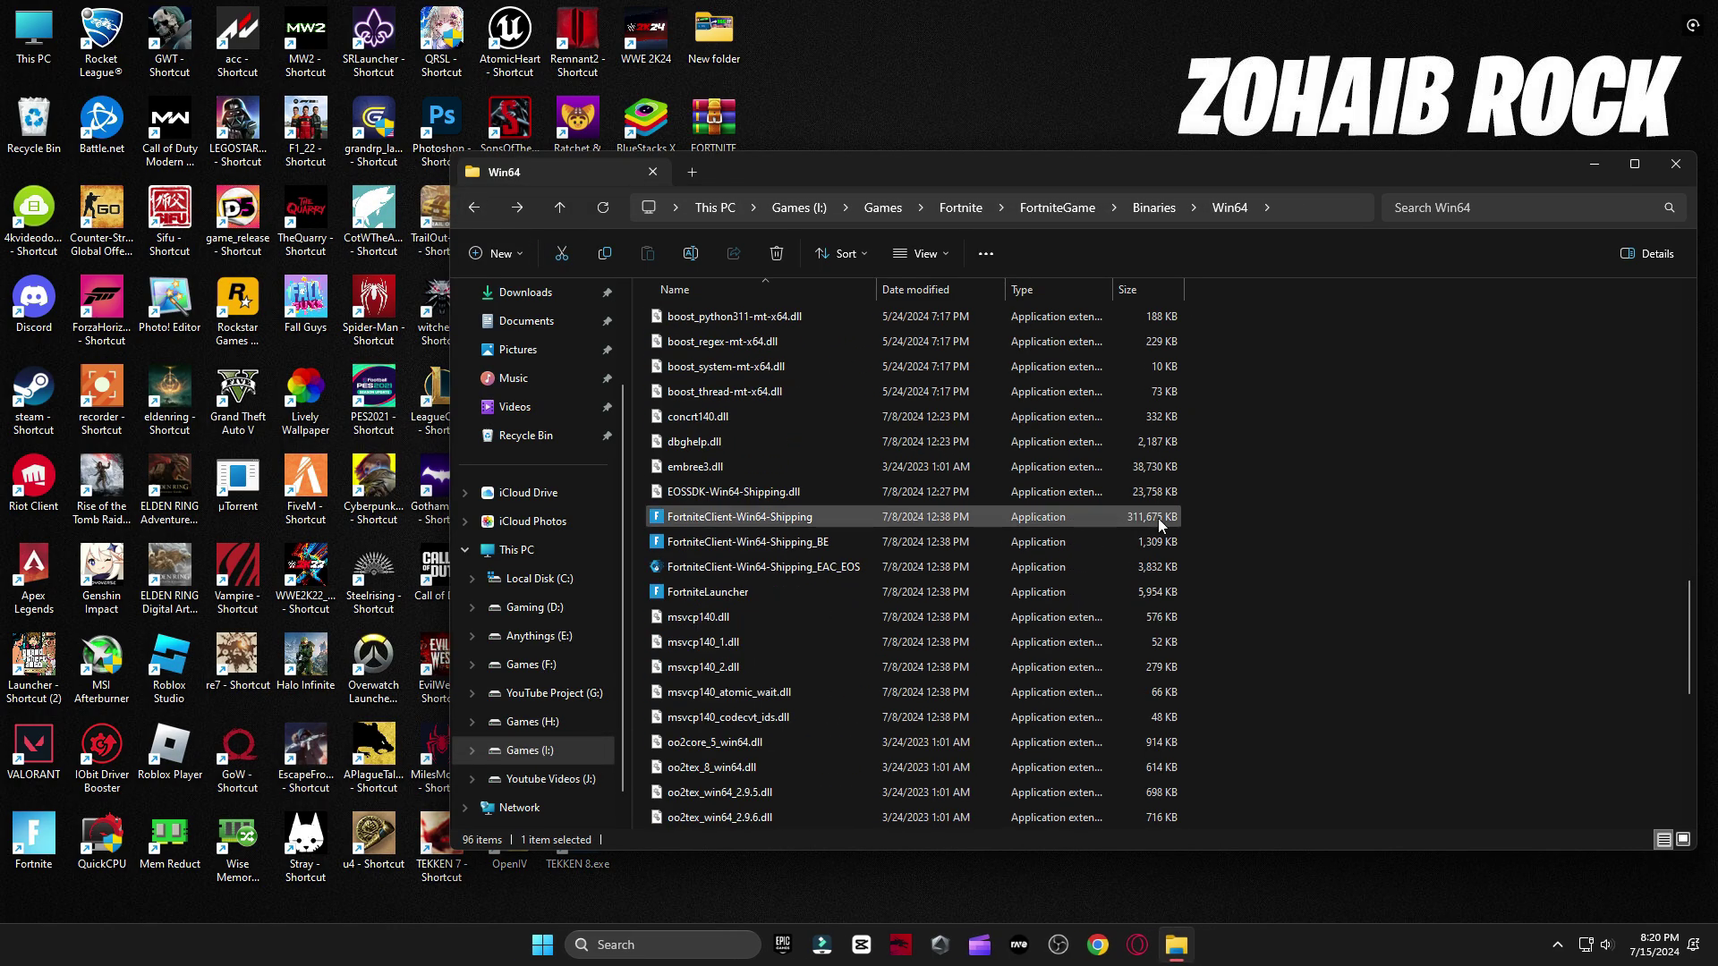
pyautogui.moveTo(1200, 516); pyautogui.dragTo(1145, 600)
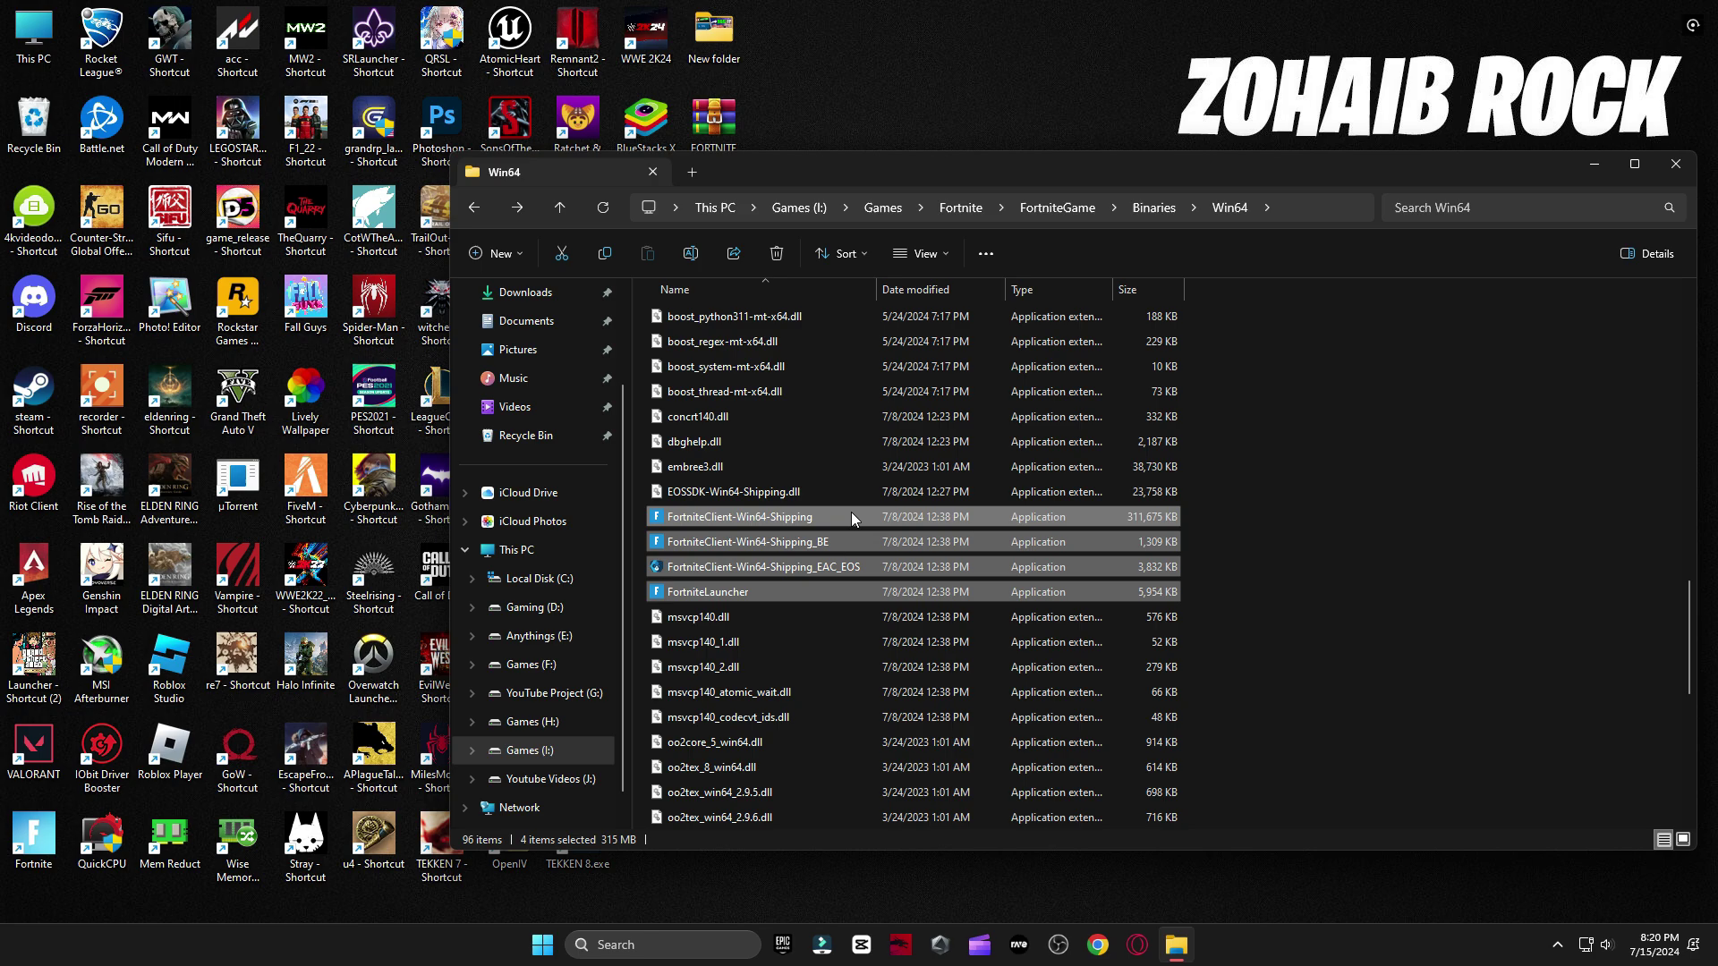
pyautogui.rightClick(1256, 550)
pyautogui.rightClick(803, 521)
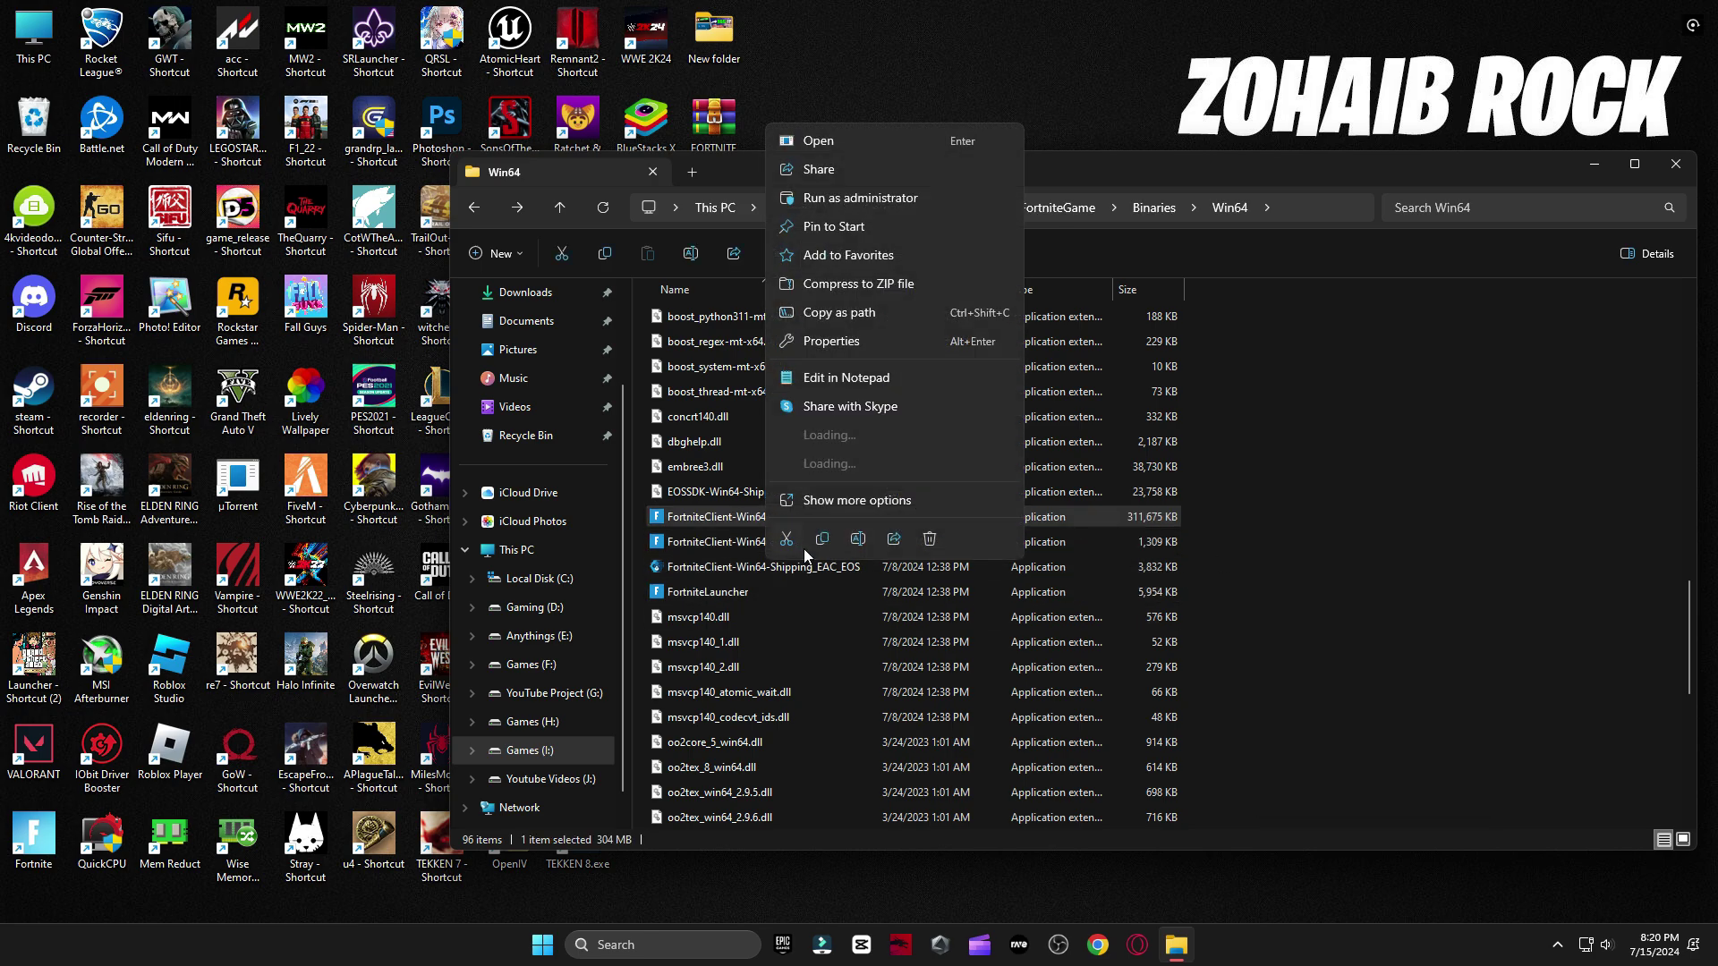
pyautogui.click(824, 503)
pyautogui.click(855, 503)
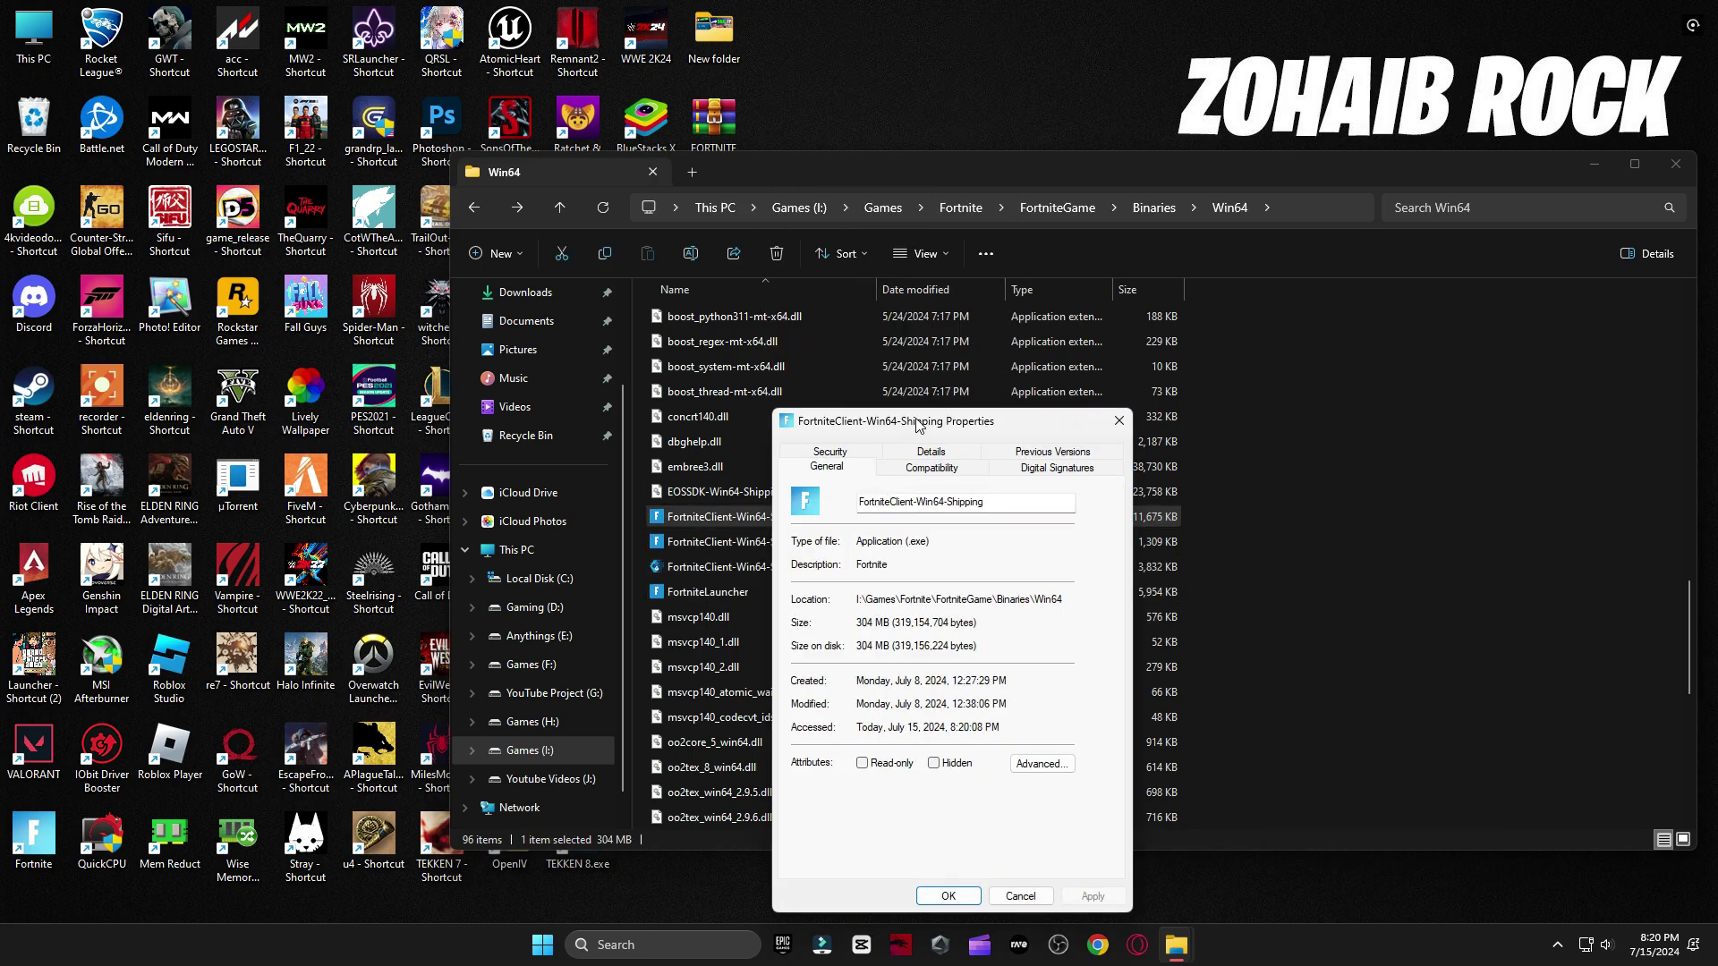
pyautogui.click(891, 316)
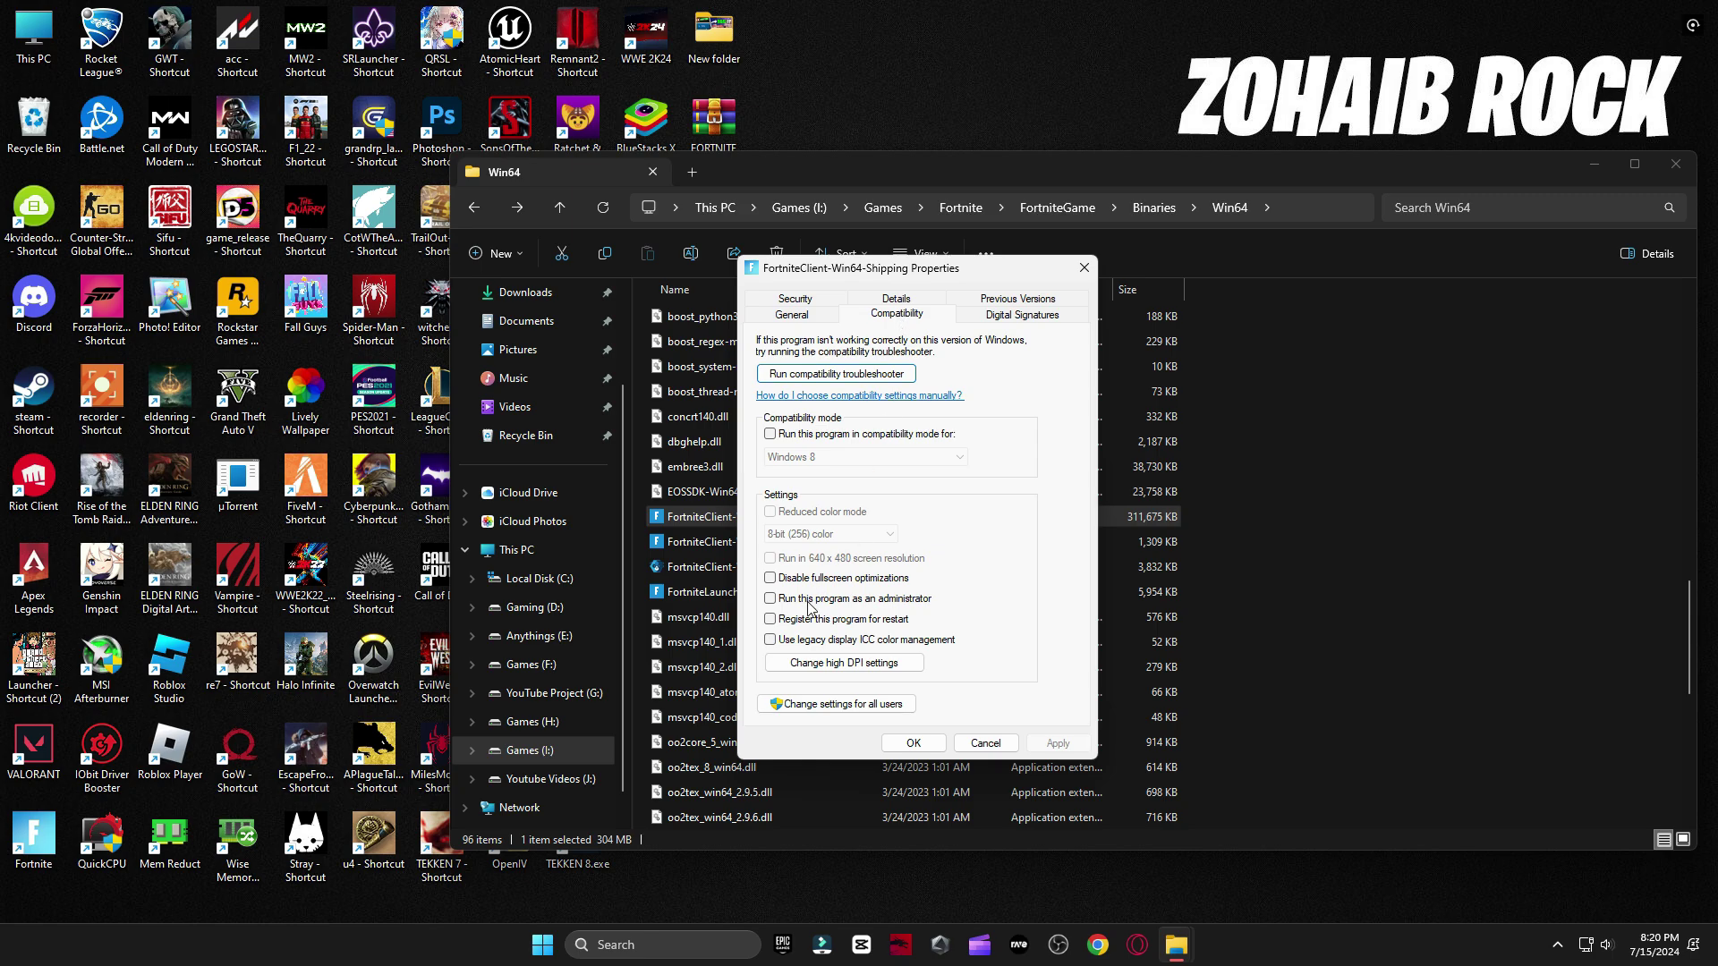
pyautogui.click(845, 663)
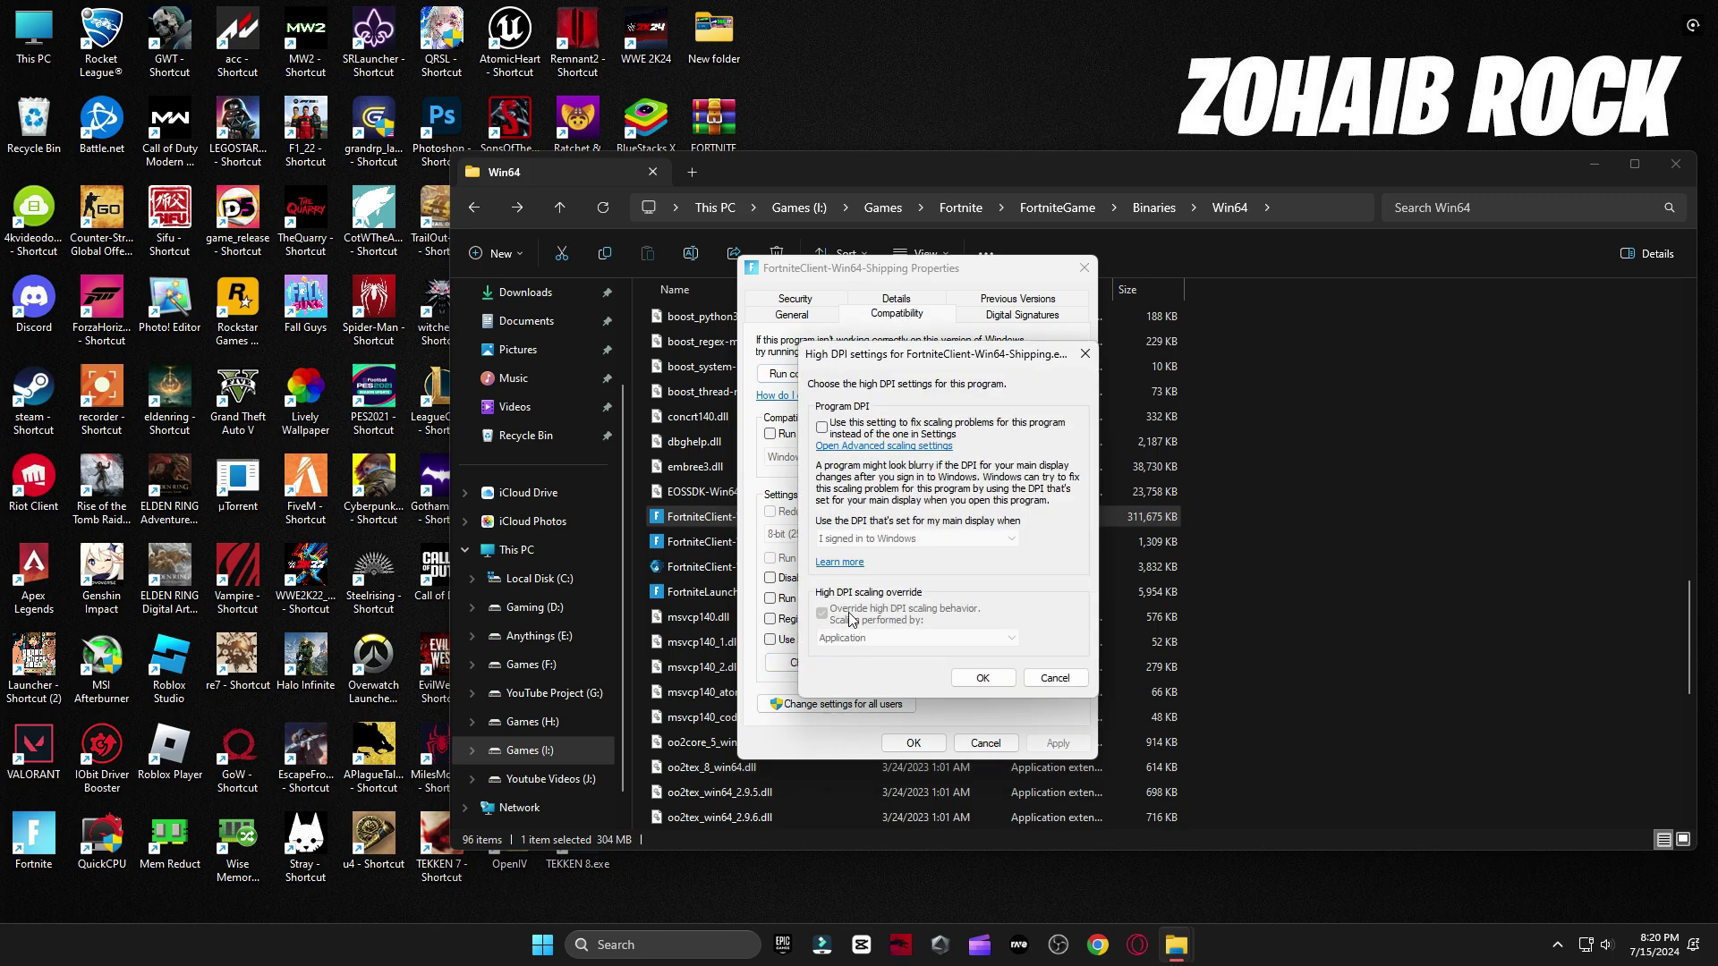
pyautogui.click(1001, 687)
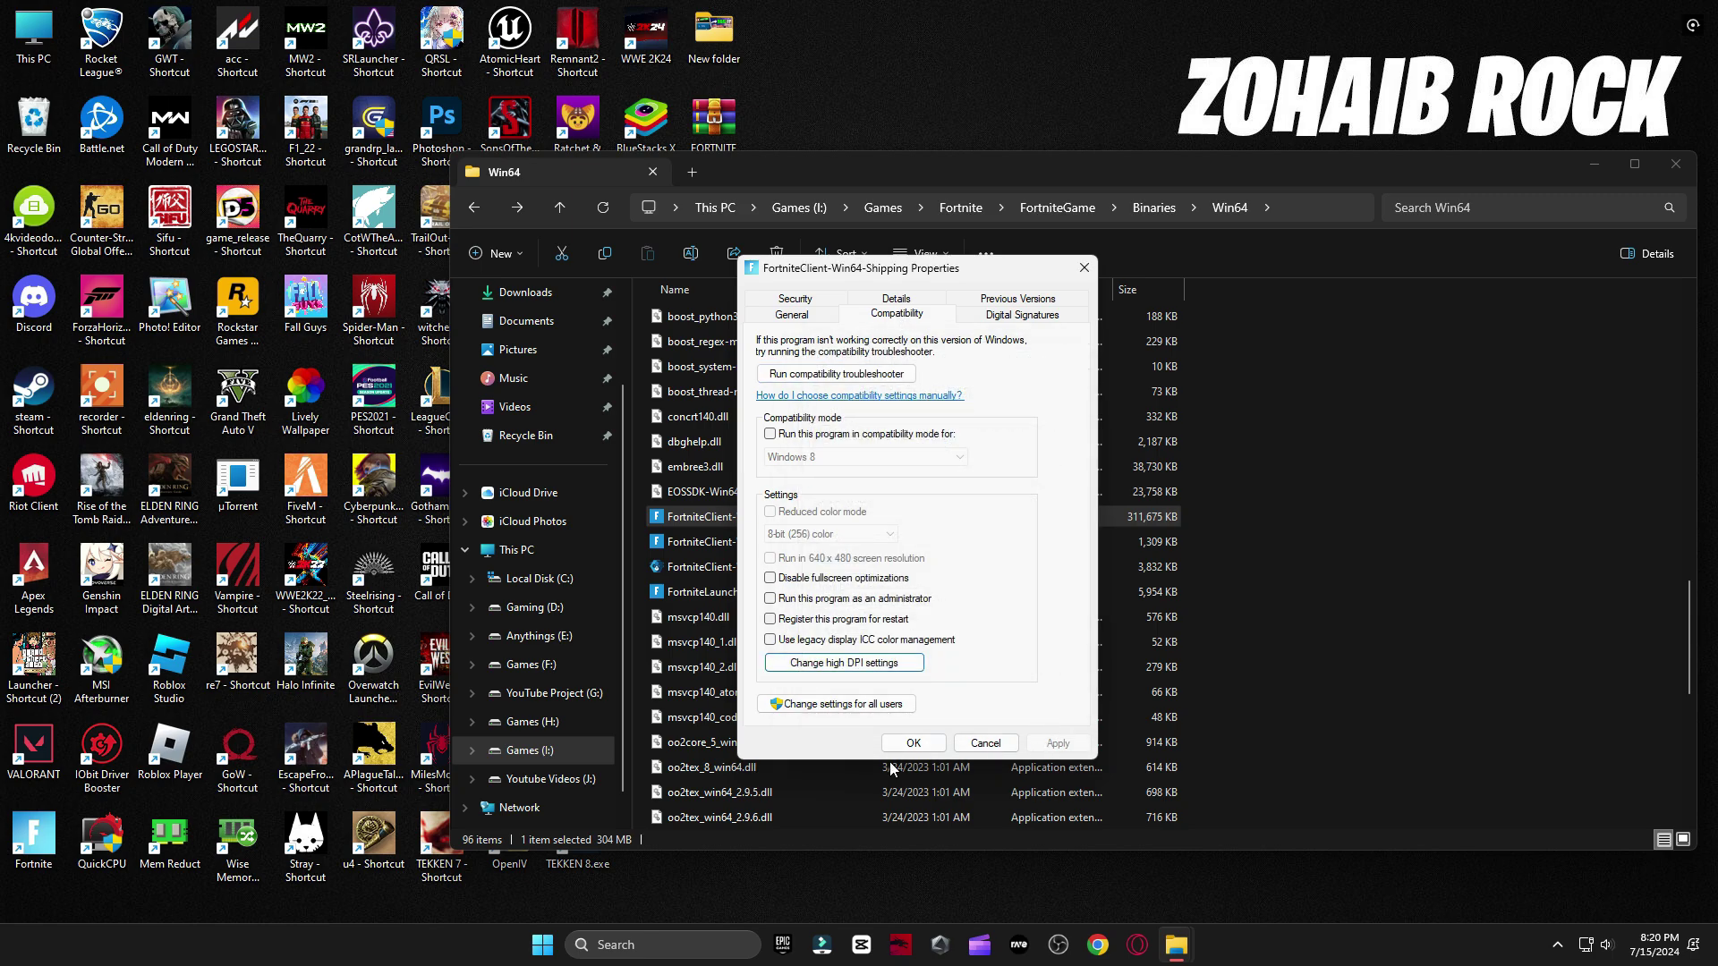
pyautogui.click(913, 743)
# - Override the high DPI scaling behavior of FortniteLauncher with scaling performed by Application, save its properties and close the folder window
pyautogui.rightClick(697, 592)
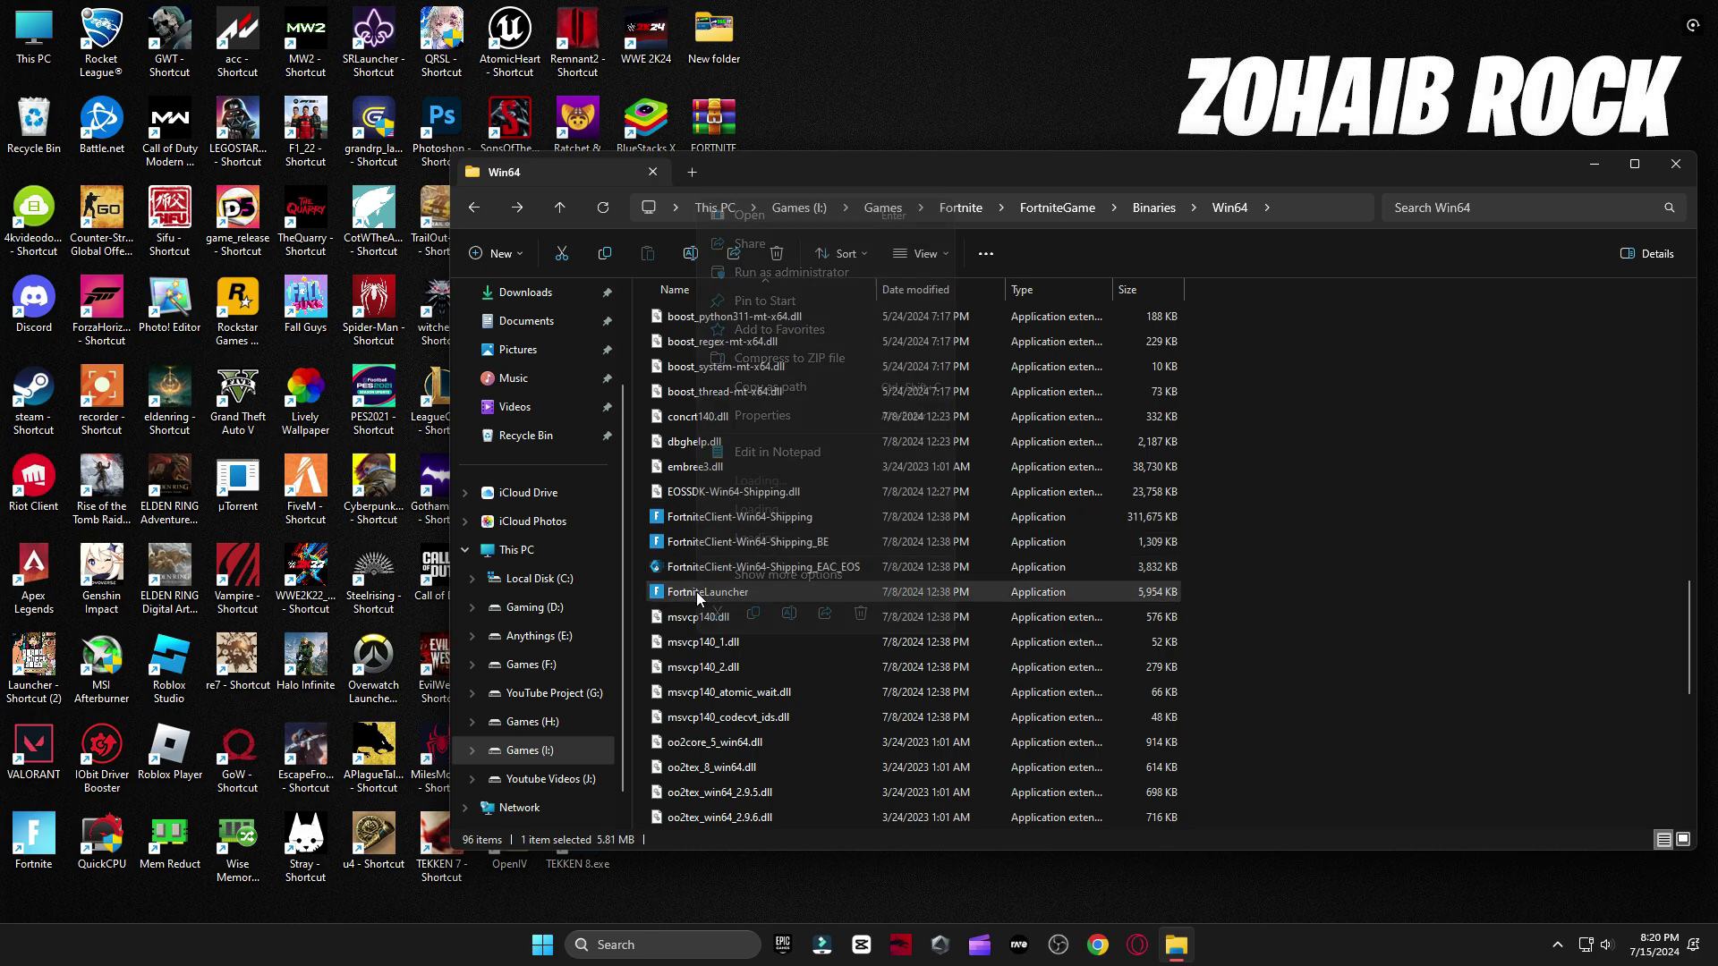
pyautogui.click(793, 578)
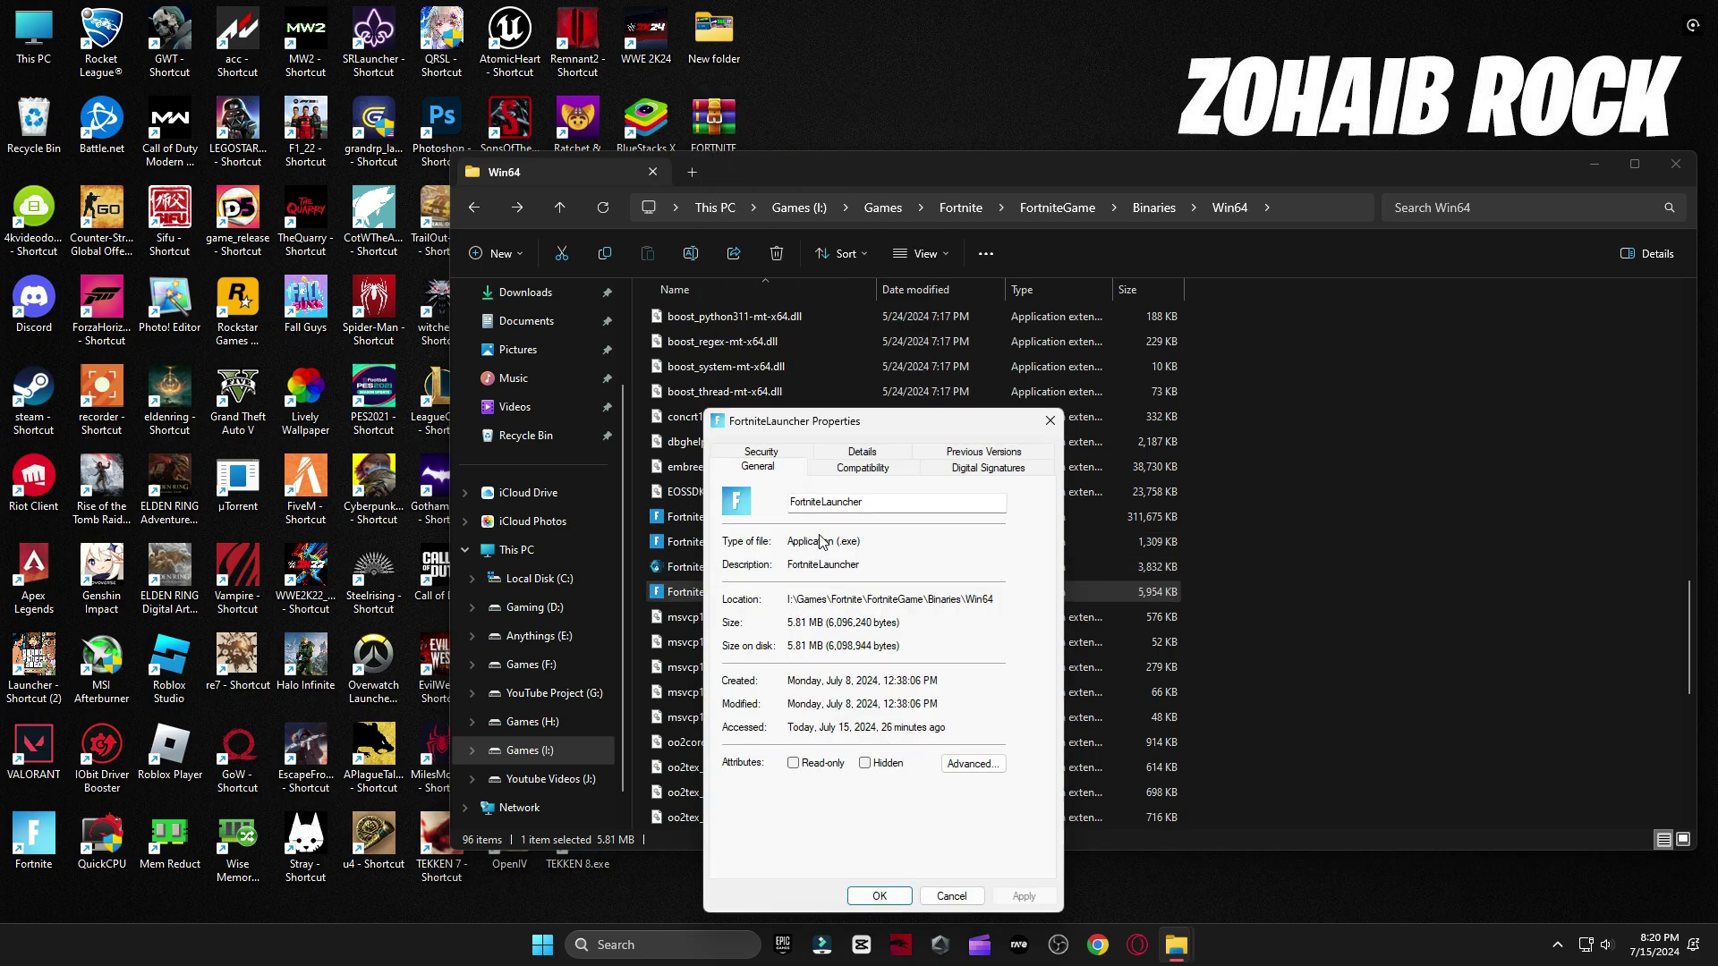
pyautogui.click(864, 469)
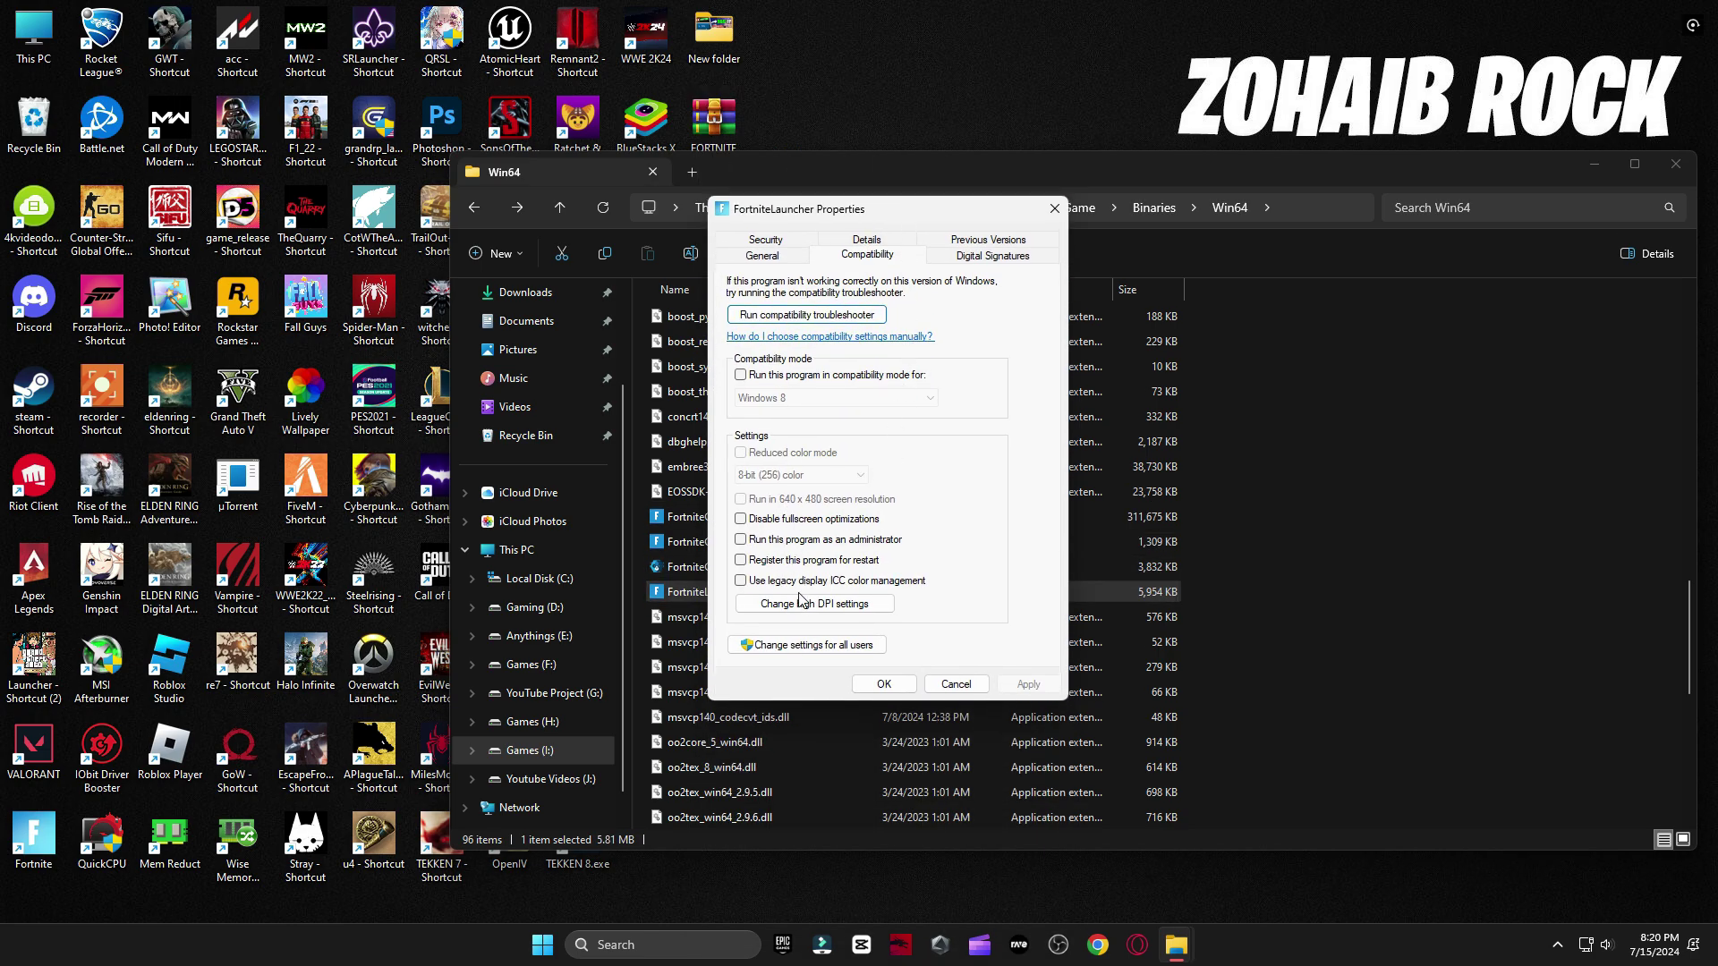
pyautogui.click(801, 601)
pyautogui.click(831, 580)
pyautogui.click(835, 595)
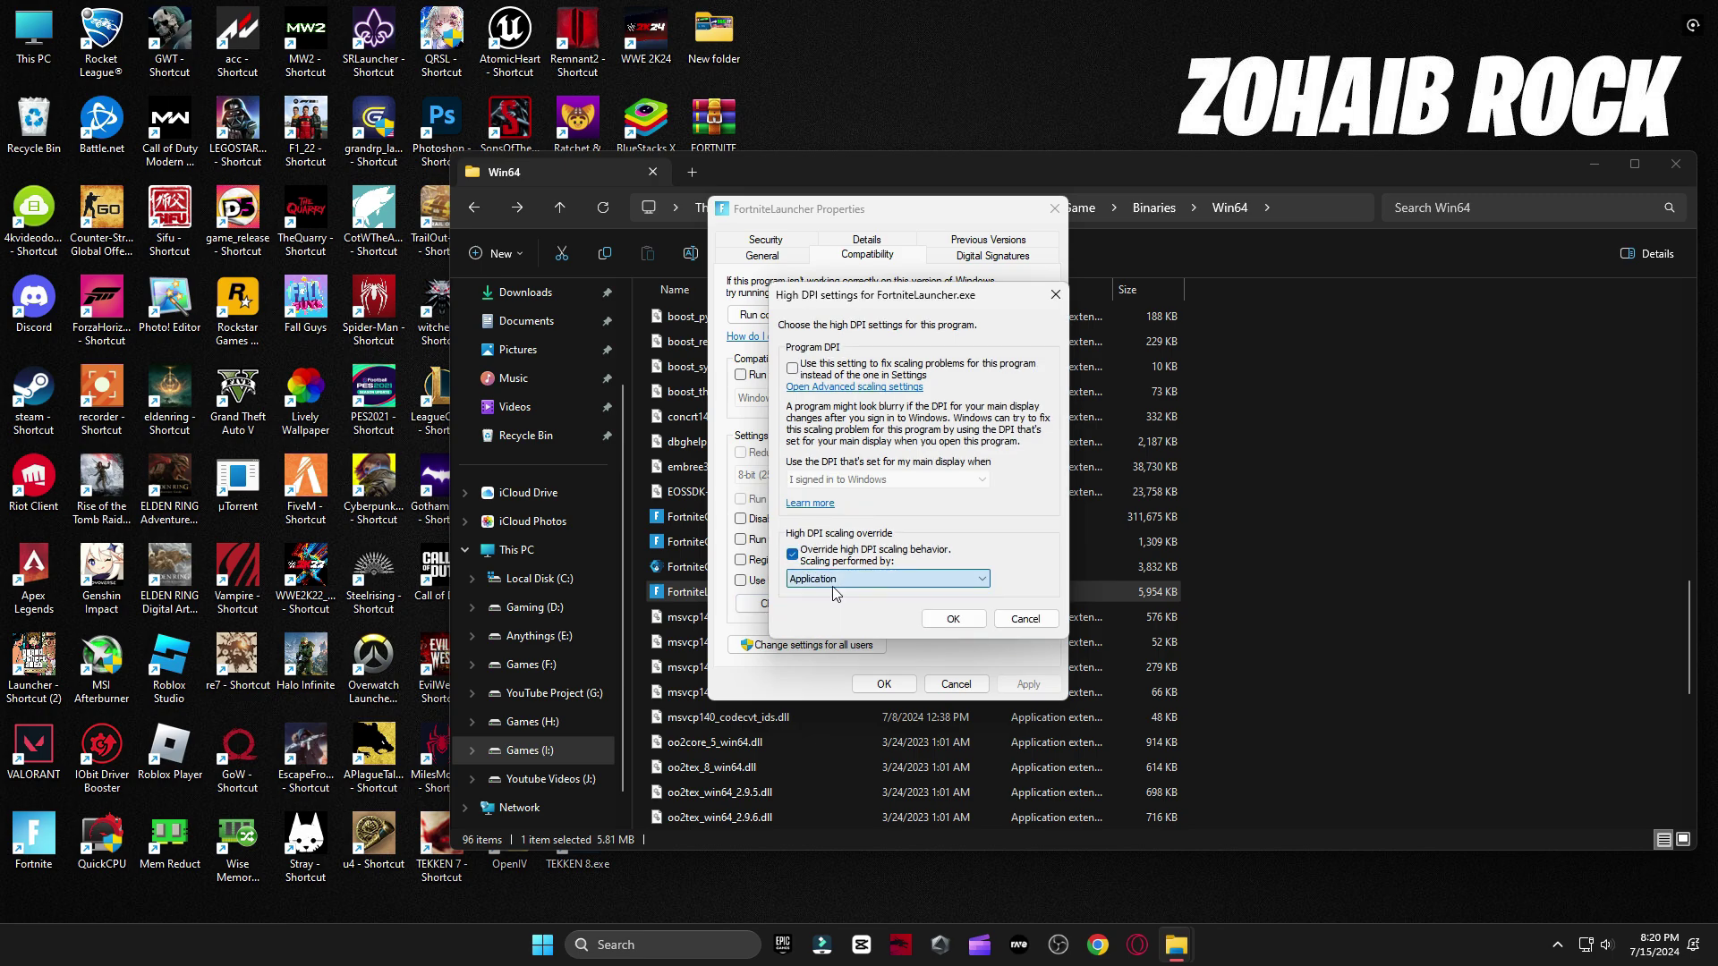
pyautogui.click(953, 619)
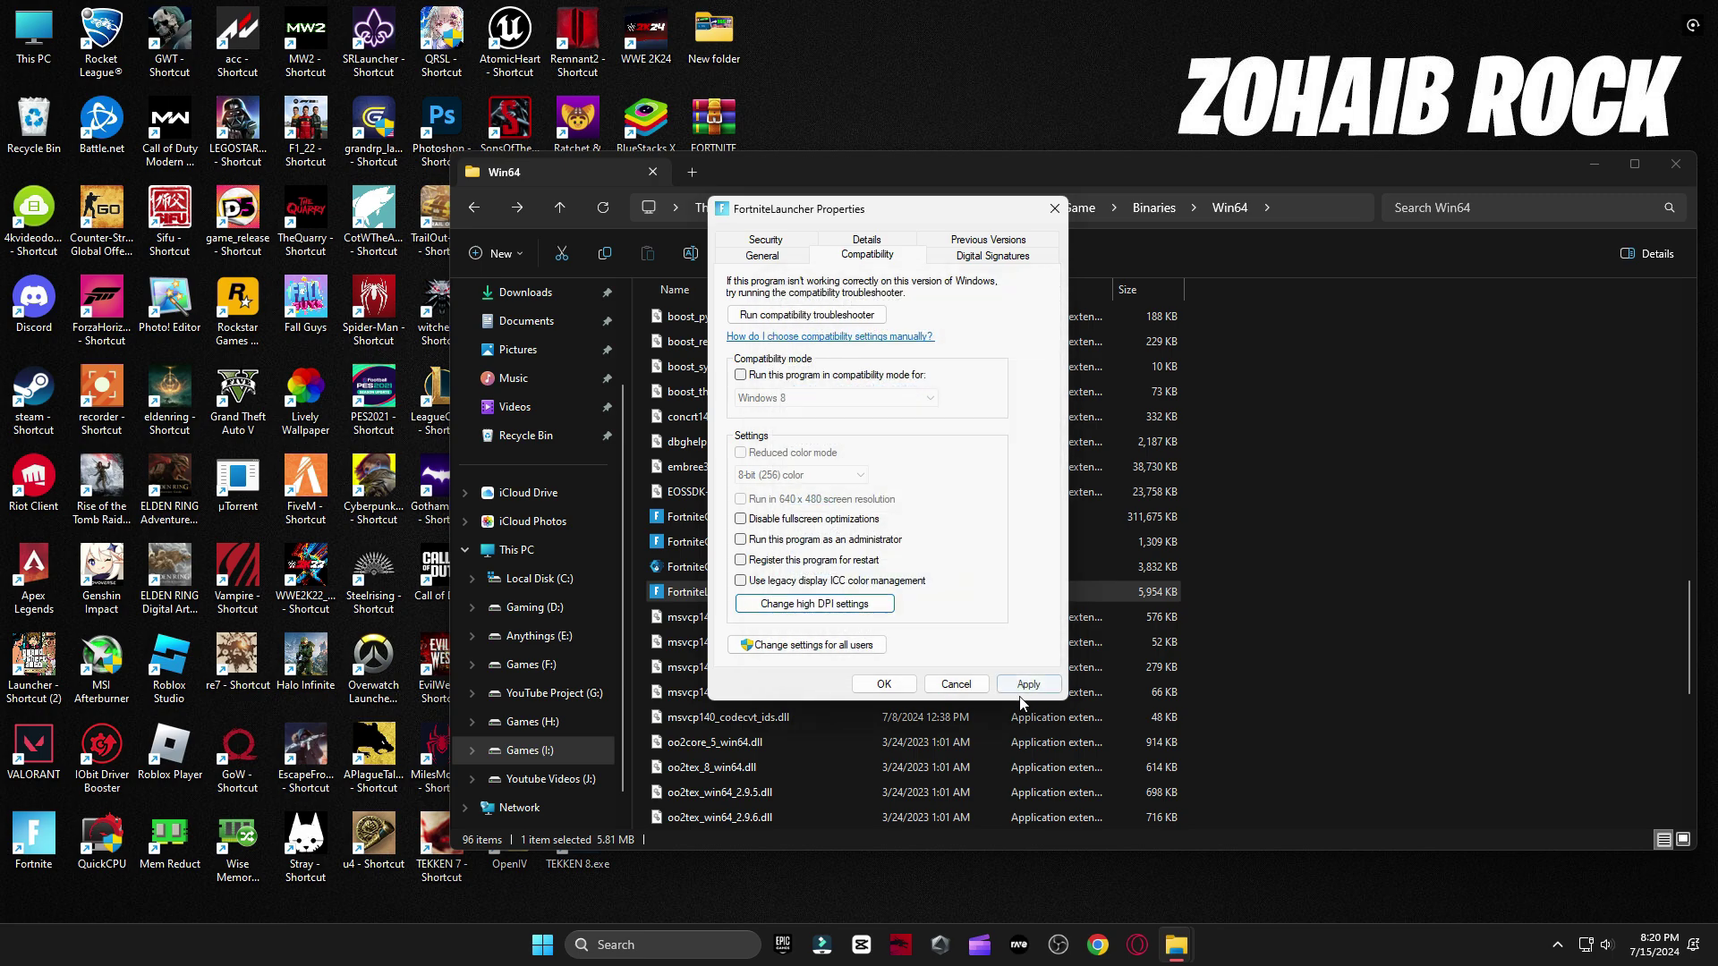
pyautogui.click(897, 691)
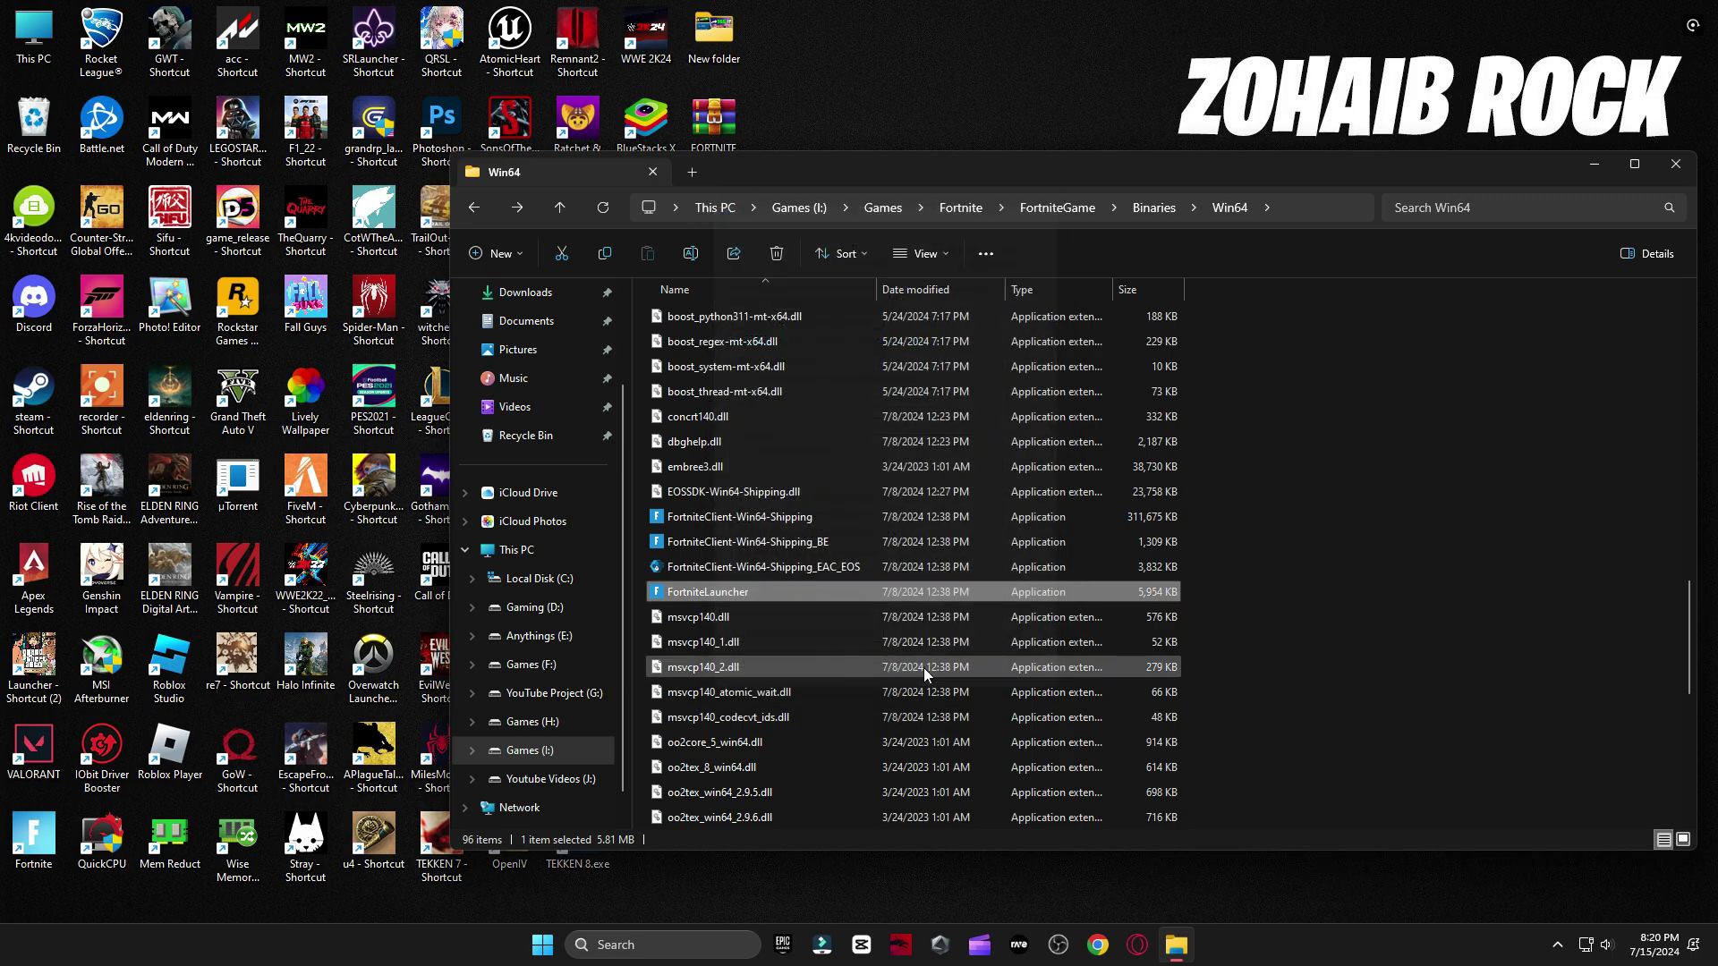
pyautogui.click(1676, 165)
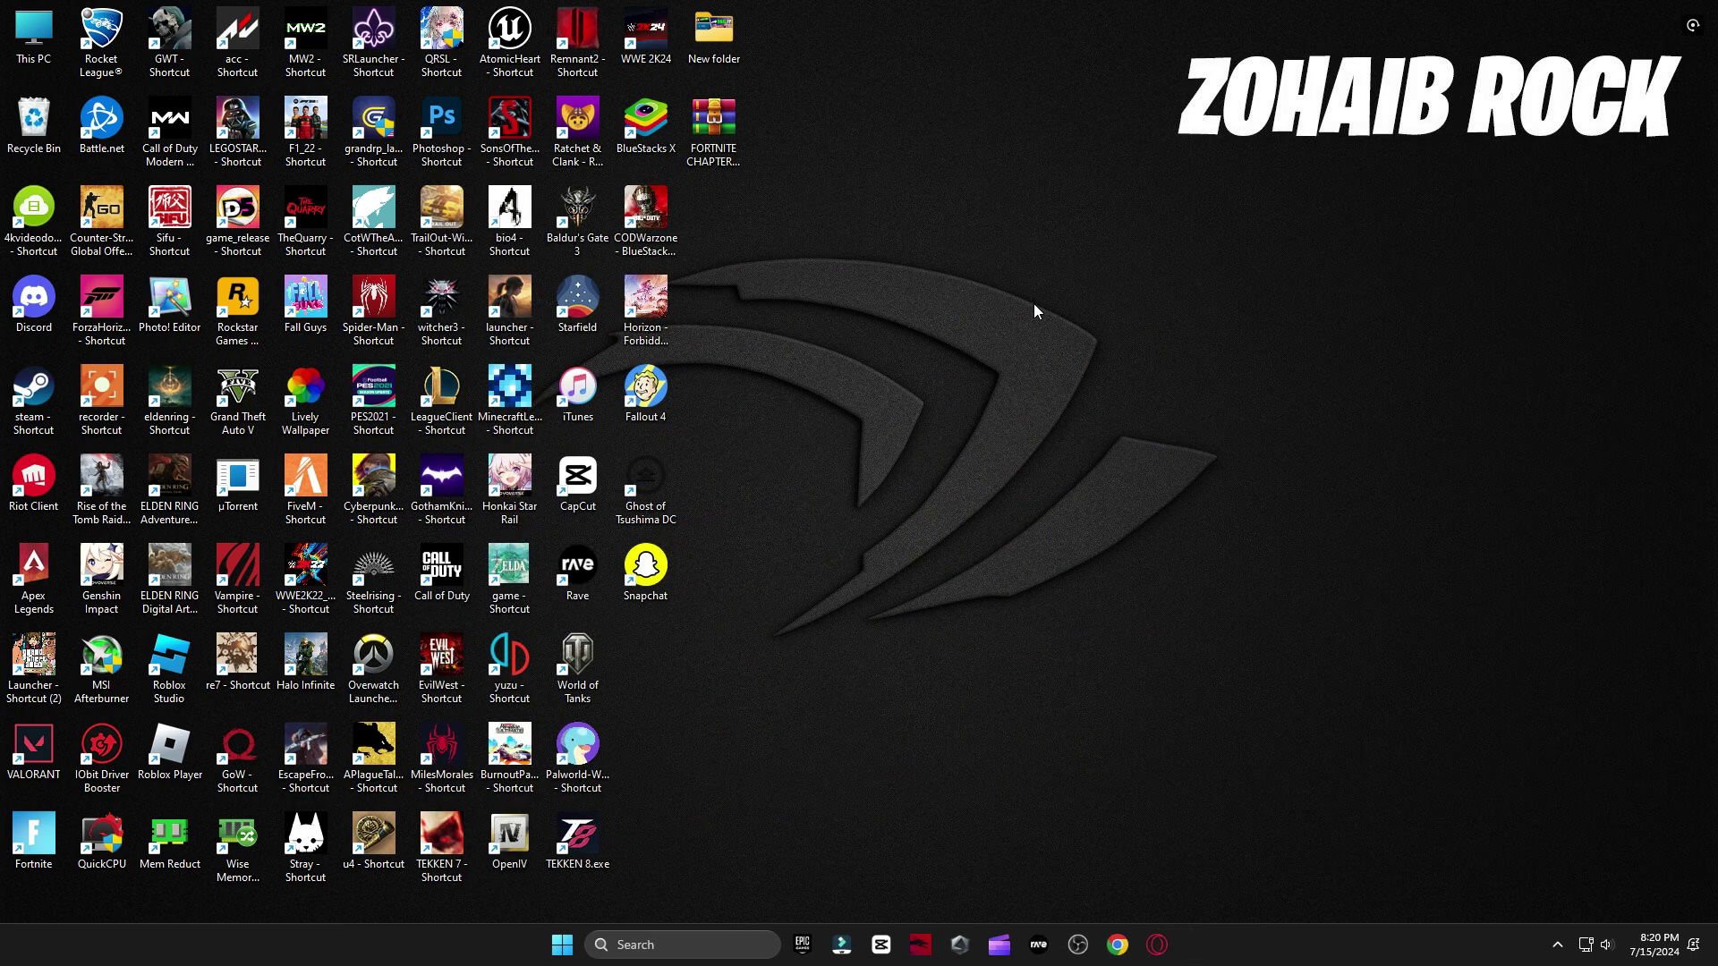
# - Extract the FORTNITE CHAPTER 5 BEST GAME USER SETTINGS PACK archive onto an open area of the desktop and place the extracted folder beside it
pyautogui.moveTo(713, 120); pyautogui.dragTo(1240, 355)
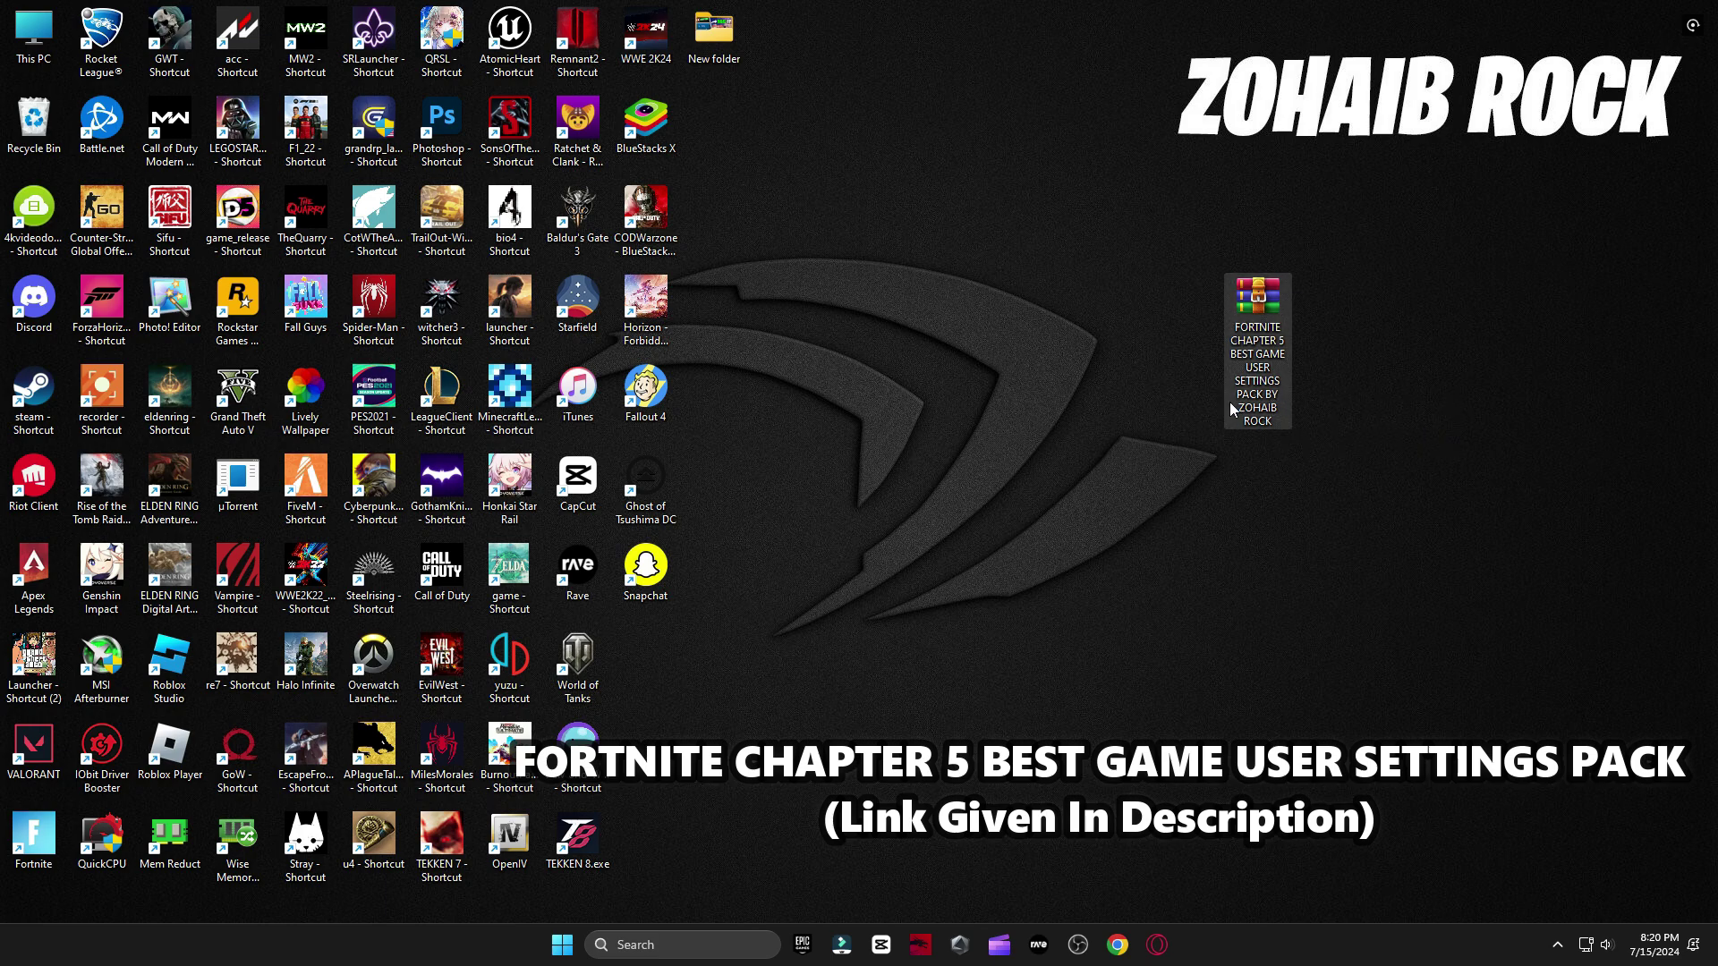
pyautogui.rightClick(1247, 330)
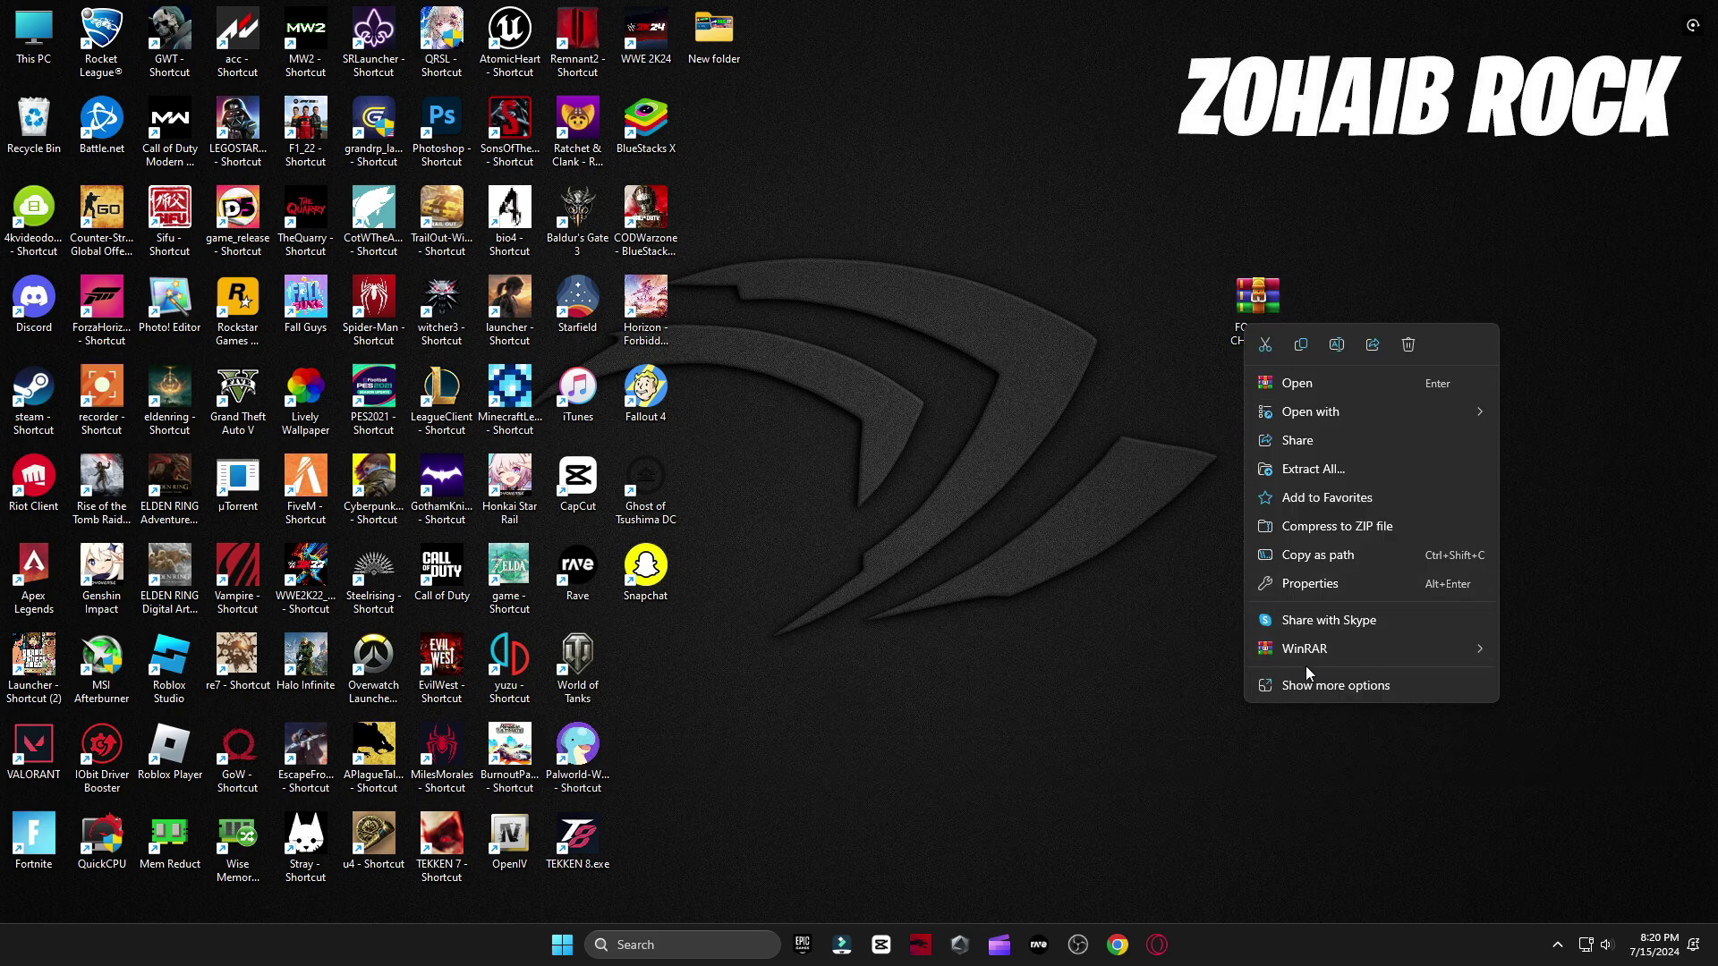
pyautogui.moveTo(1309, 657)
pyautogui.click(888, 743)
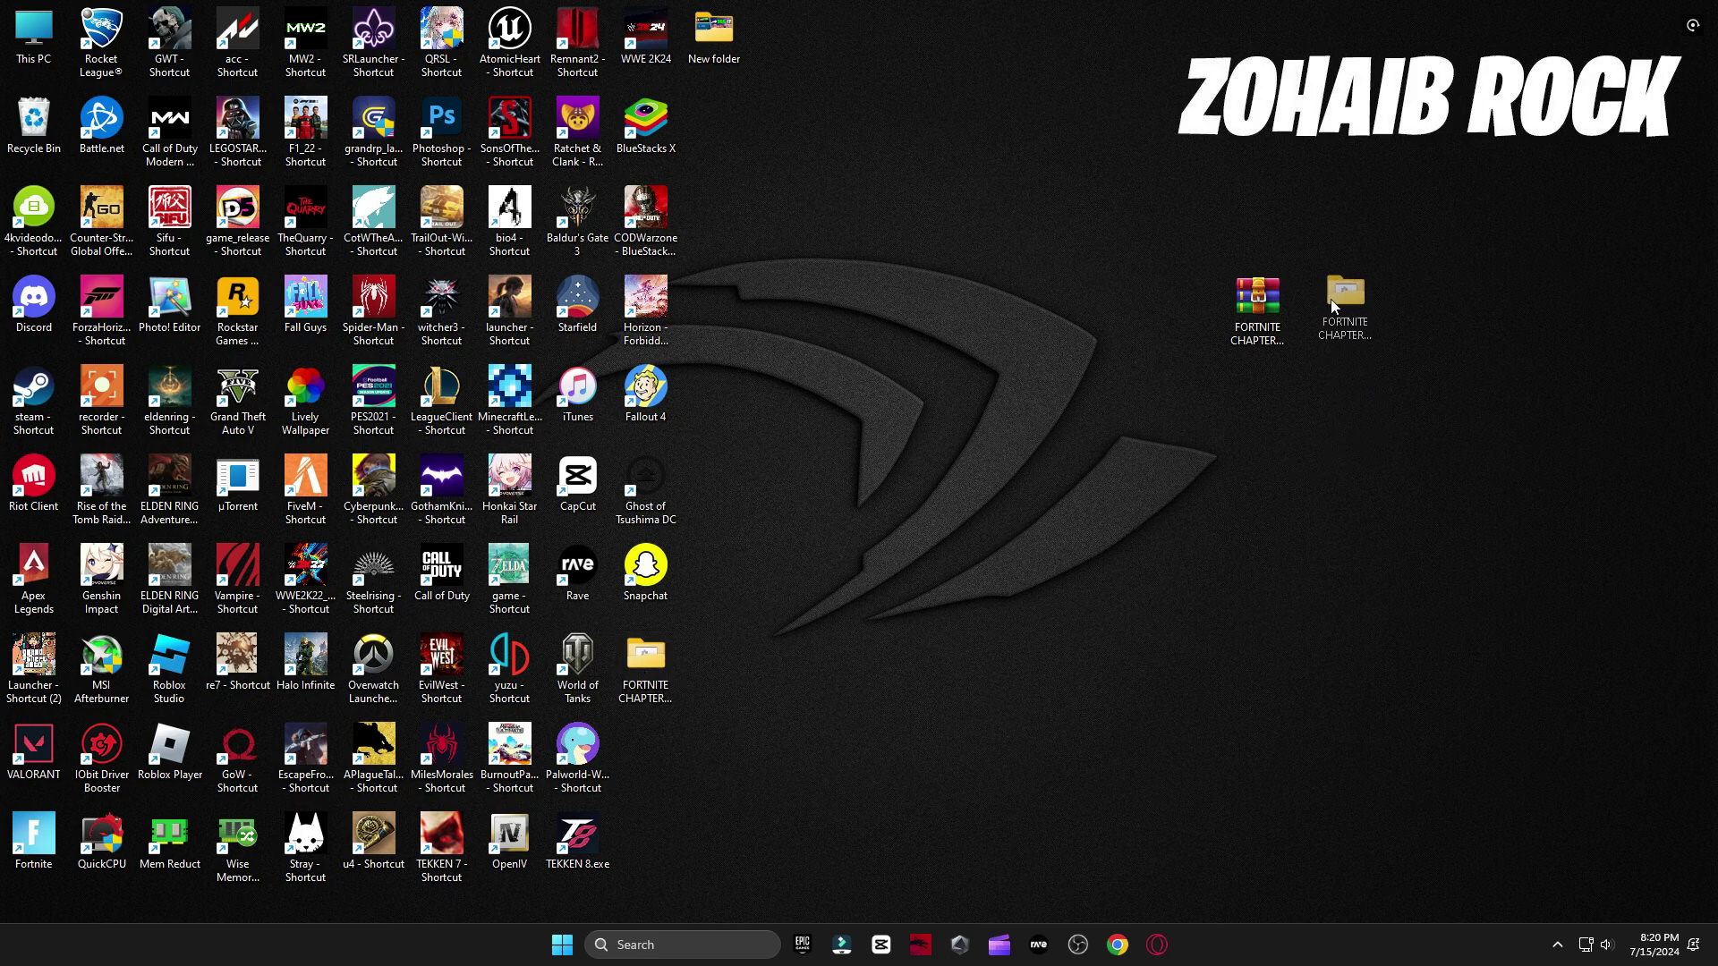
pyautogui.moveTo(1334, 306); pyautogui.dragTo(1334, 309)
pyautogui.click(1265, 383)
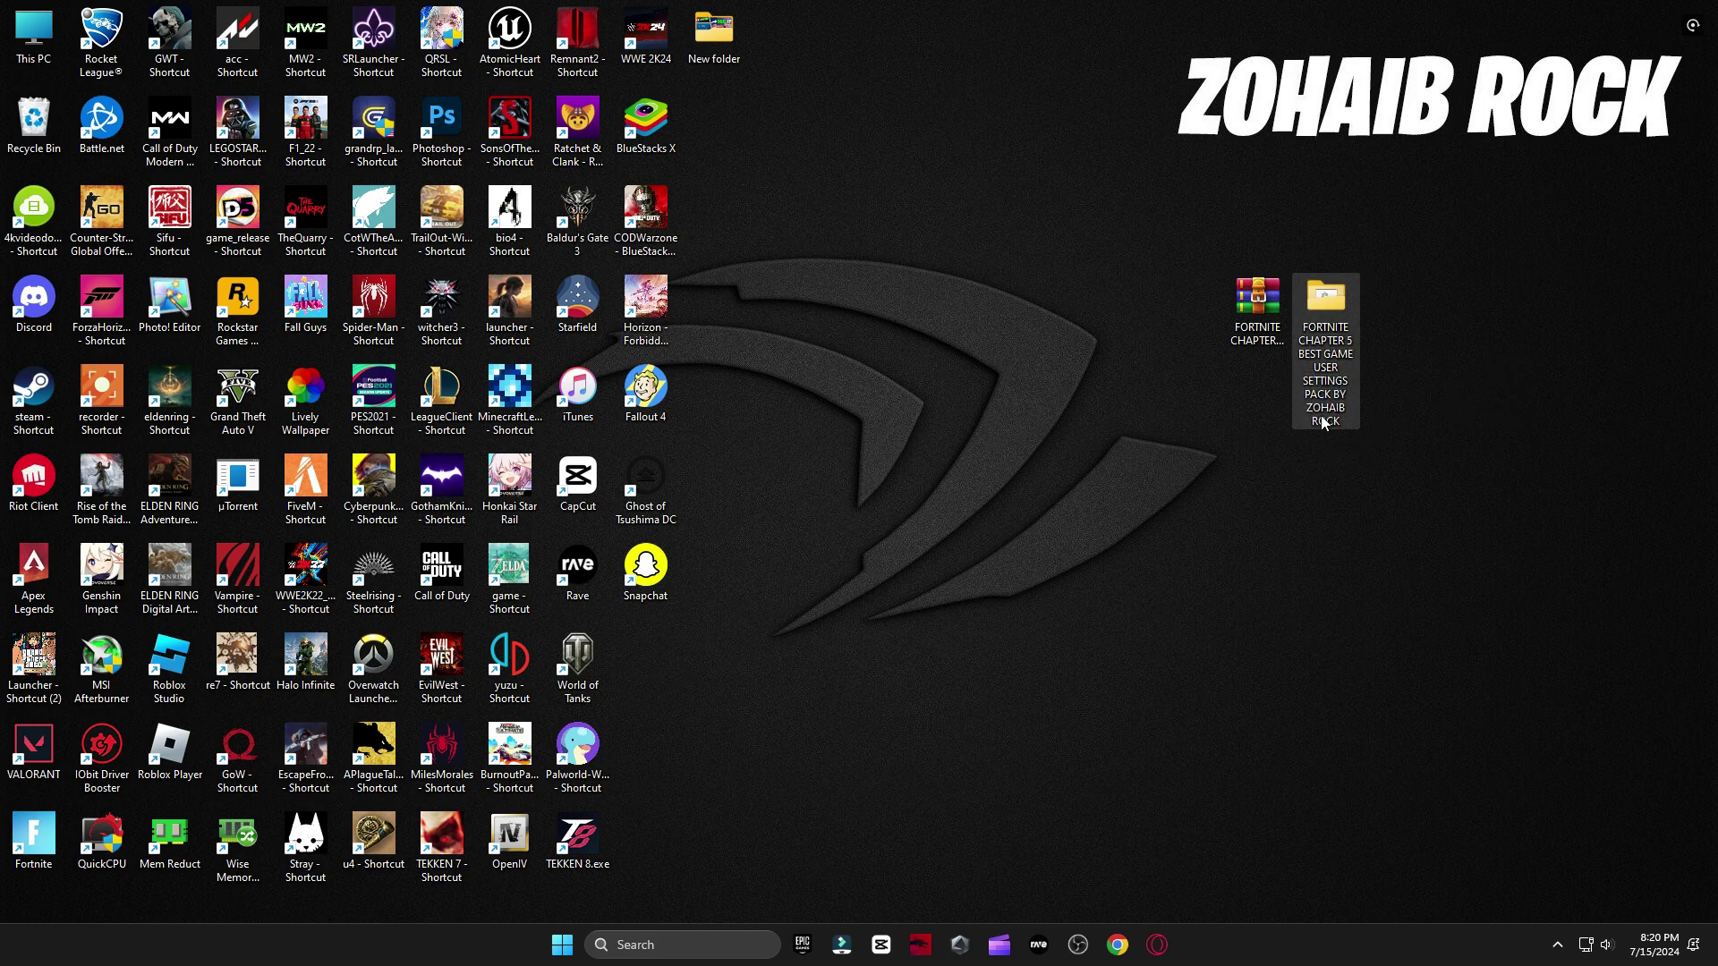
# - Copy the GameUserSettings file from the extracted pack's Fortnite Best Config File folder
pyautogui.doubleClick(1321, 336)
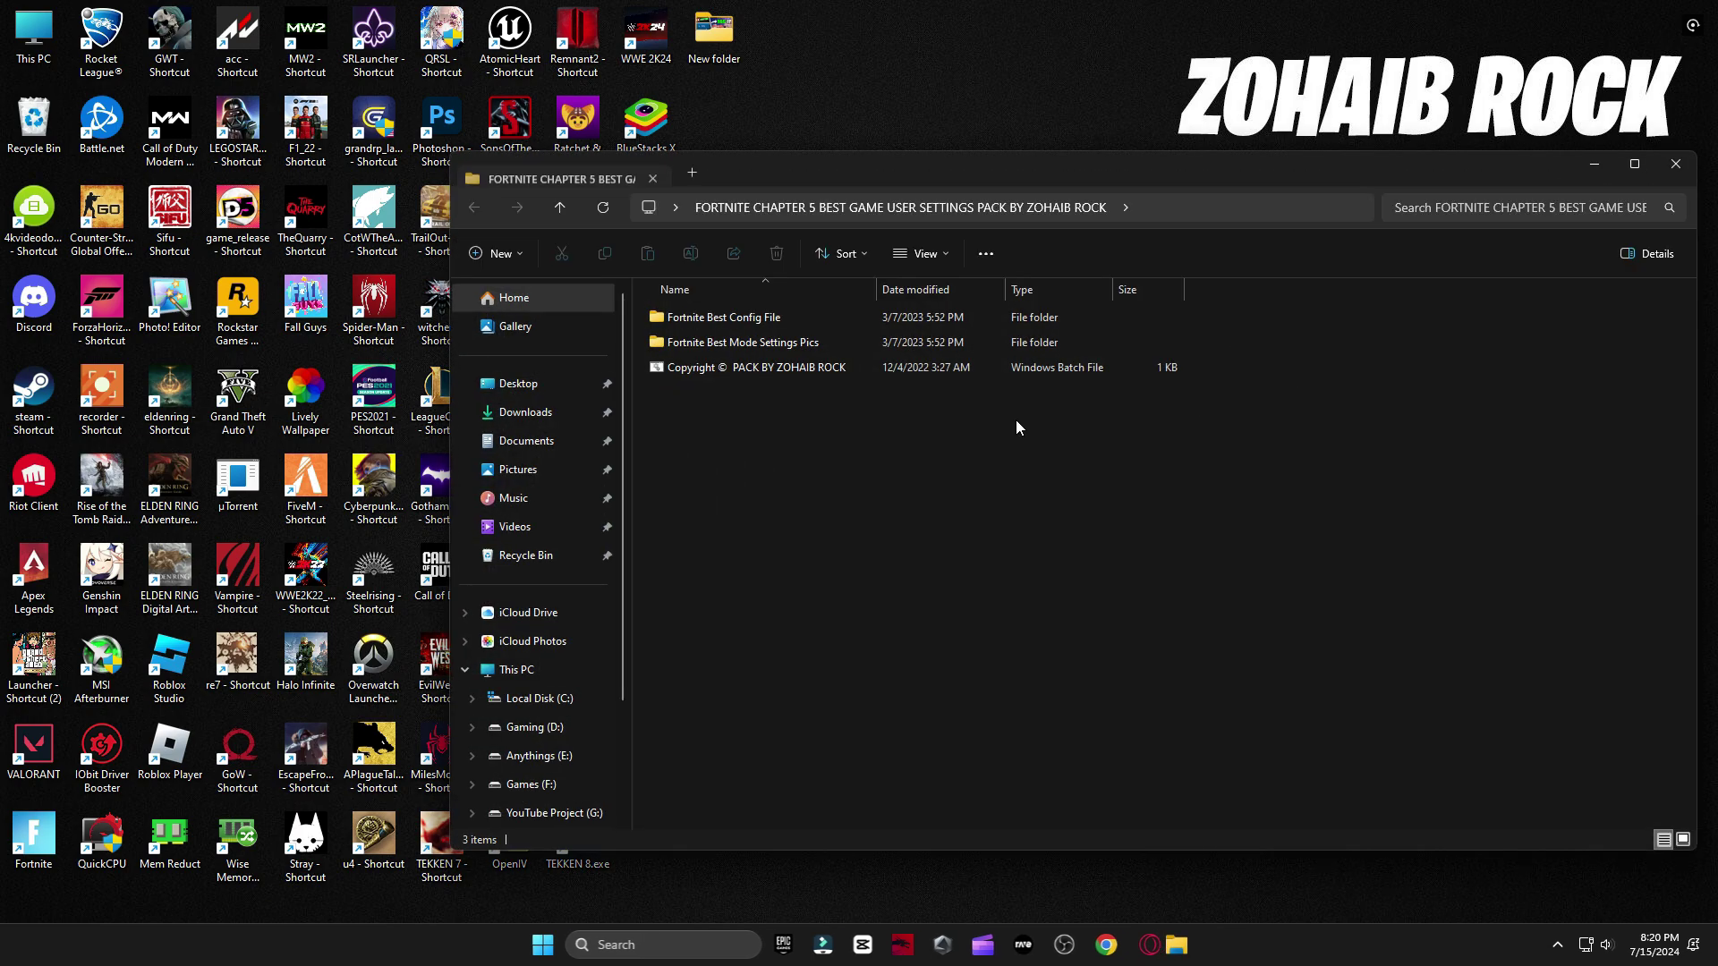
pyautogui.doubleClick(739, 316)
pyautogui.rightClick(700, 320)
pyautogui.click(751, 338)
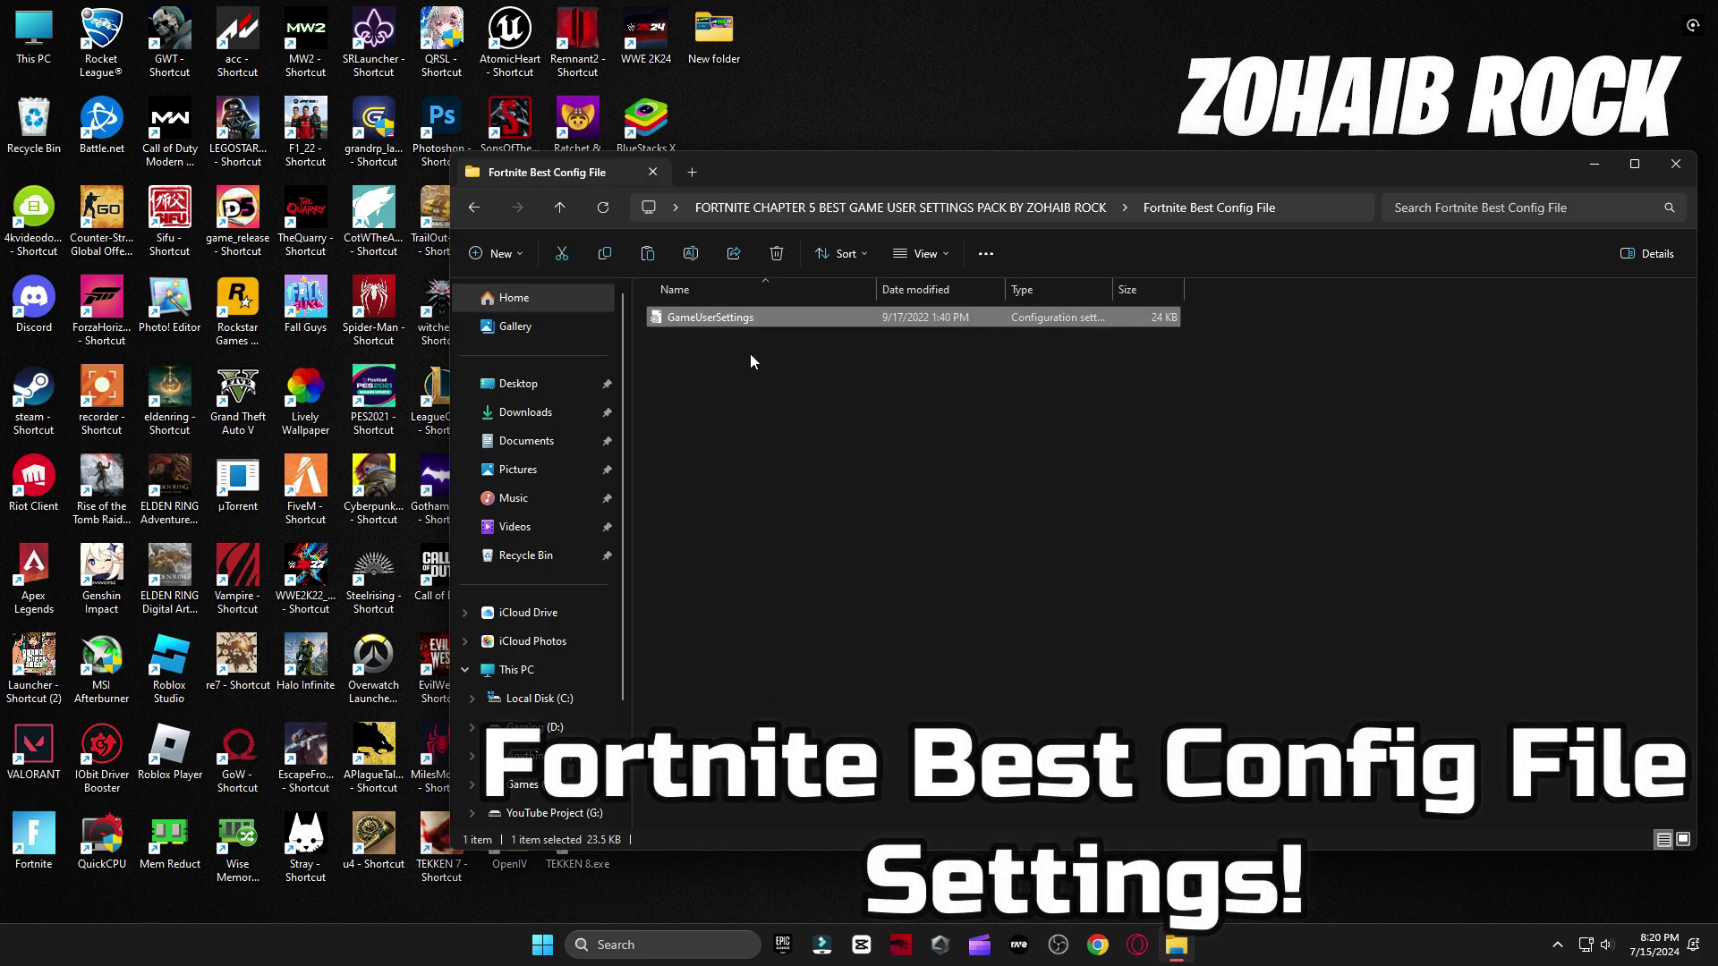
# - Open the AppData folder by running appdata from the Windows Run dialog
pyautogui.click(644, 947)
pyautogui.write('run')
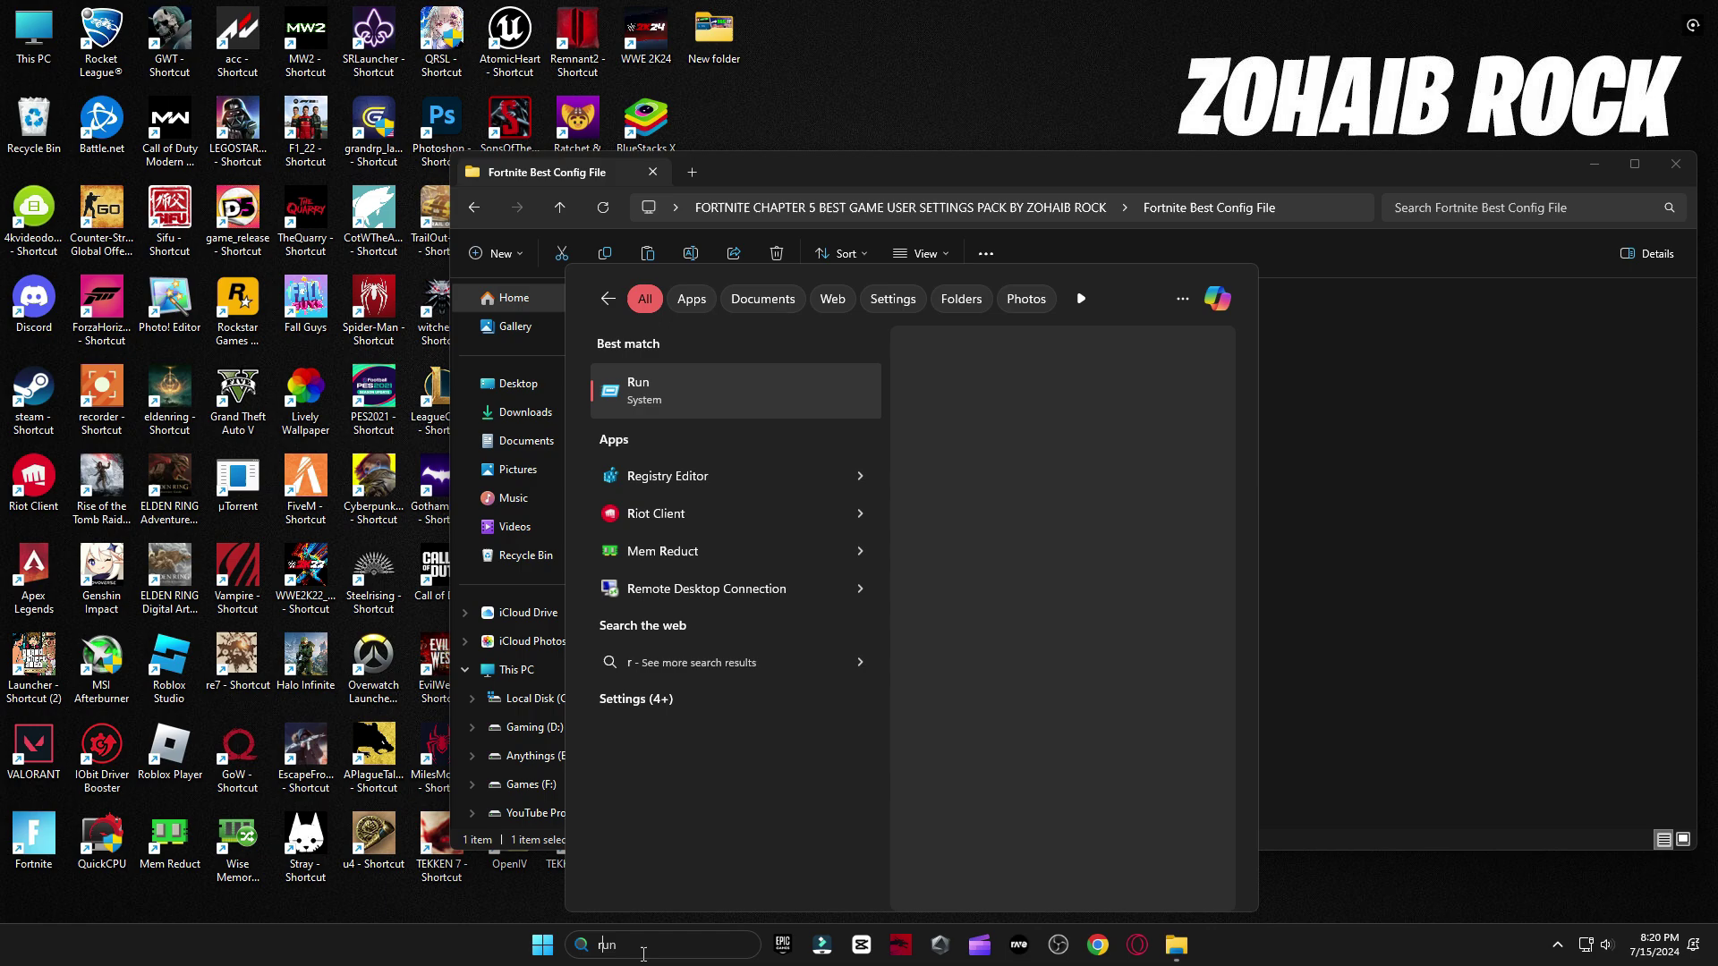
pyautogui.click(679, 398)
pyautogui.moveTo(243, 751); pyautogui.dragTo(1081, 400)
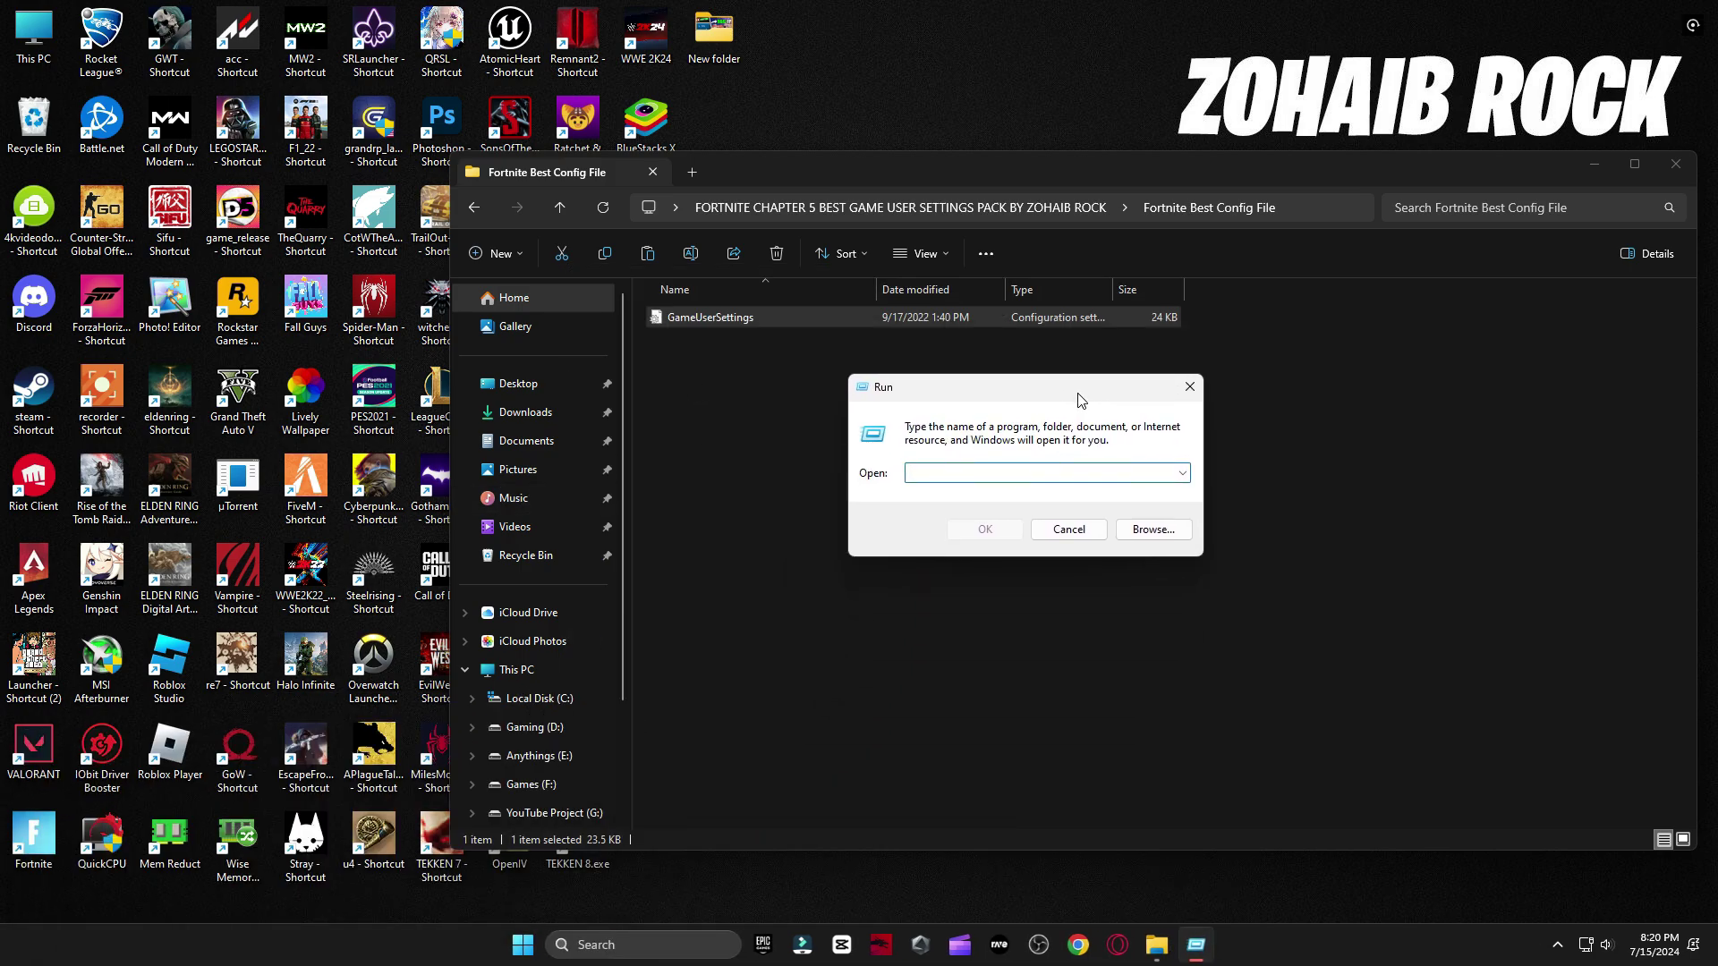
pyautogui.write('appdata')
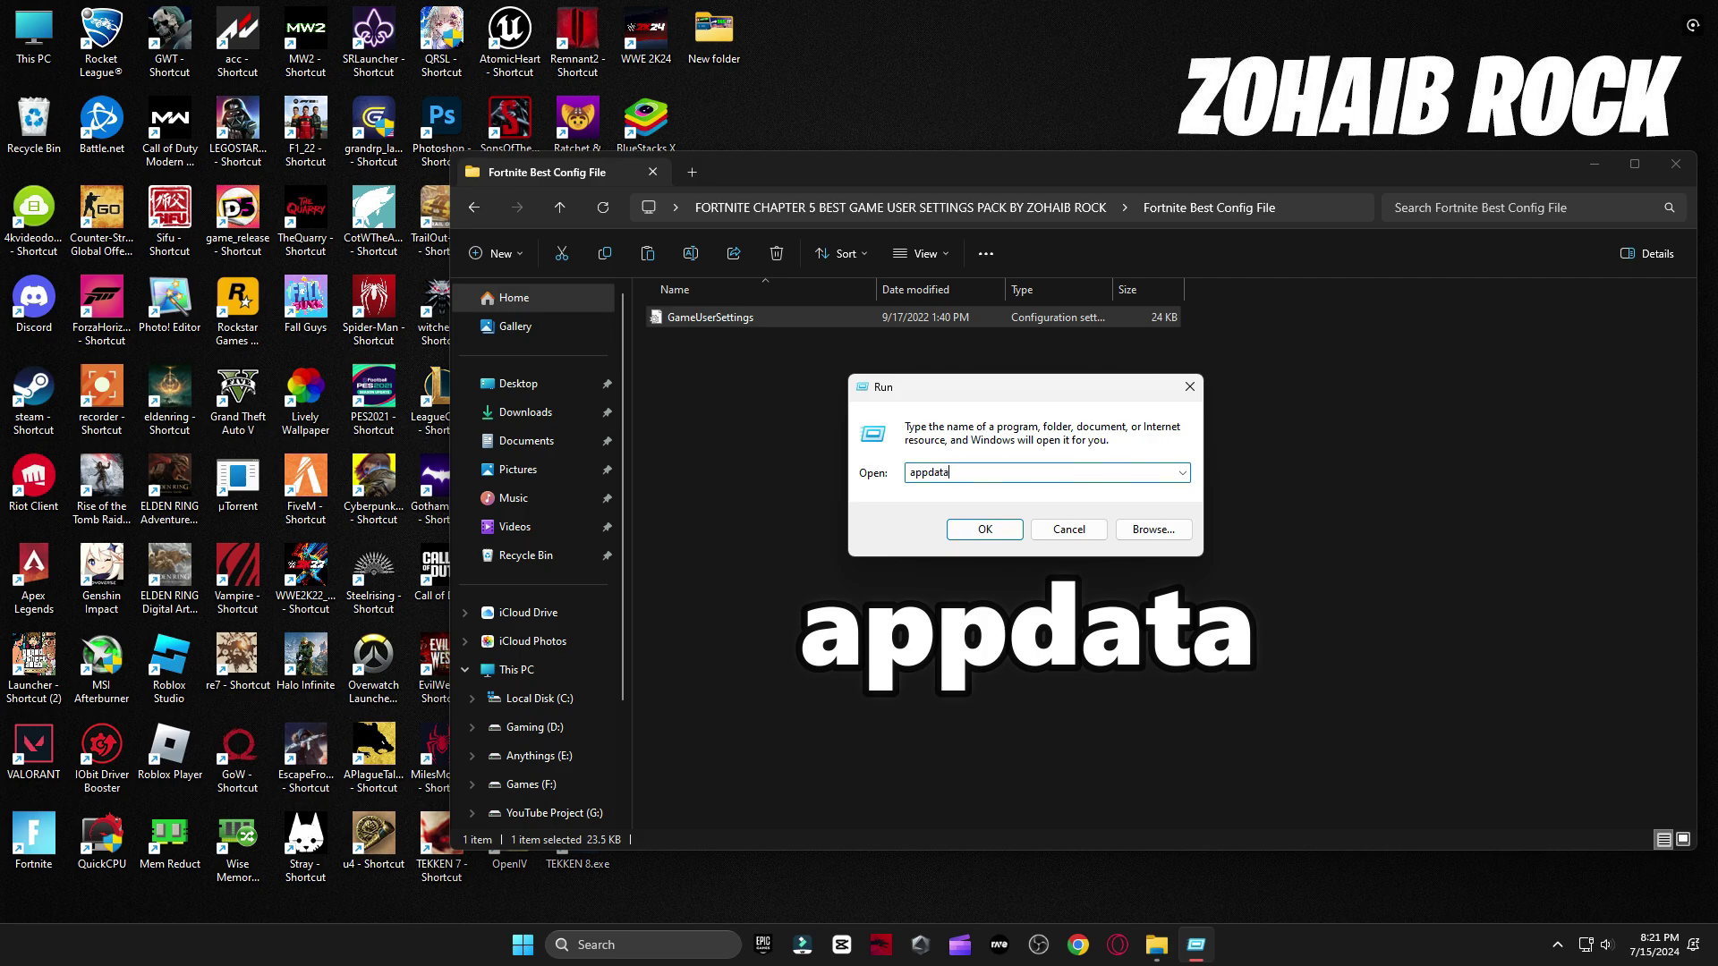
pyautogui.click(993, 530)
# - Go to the WindowsClient folder inside Local, FortniteGame, Saved, Config
pyautogui.doubleClick(236, 167)
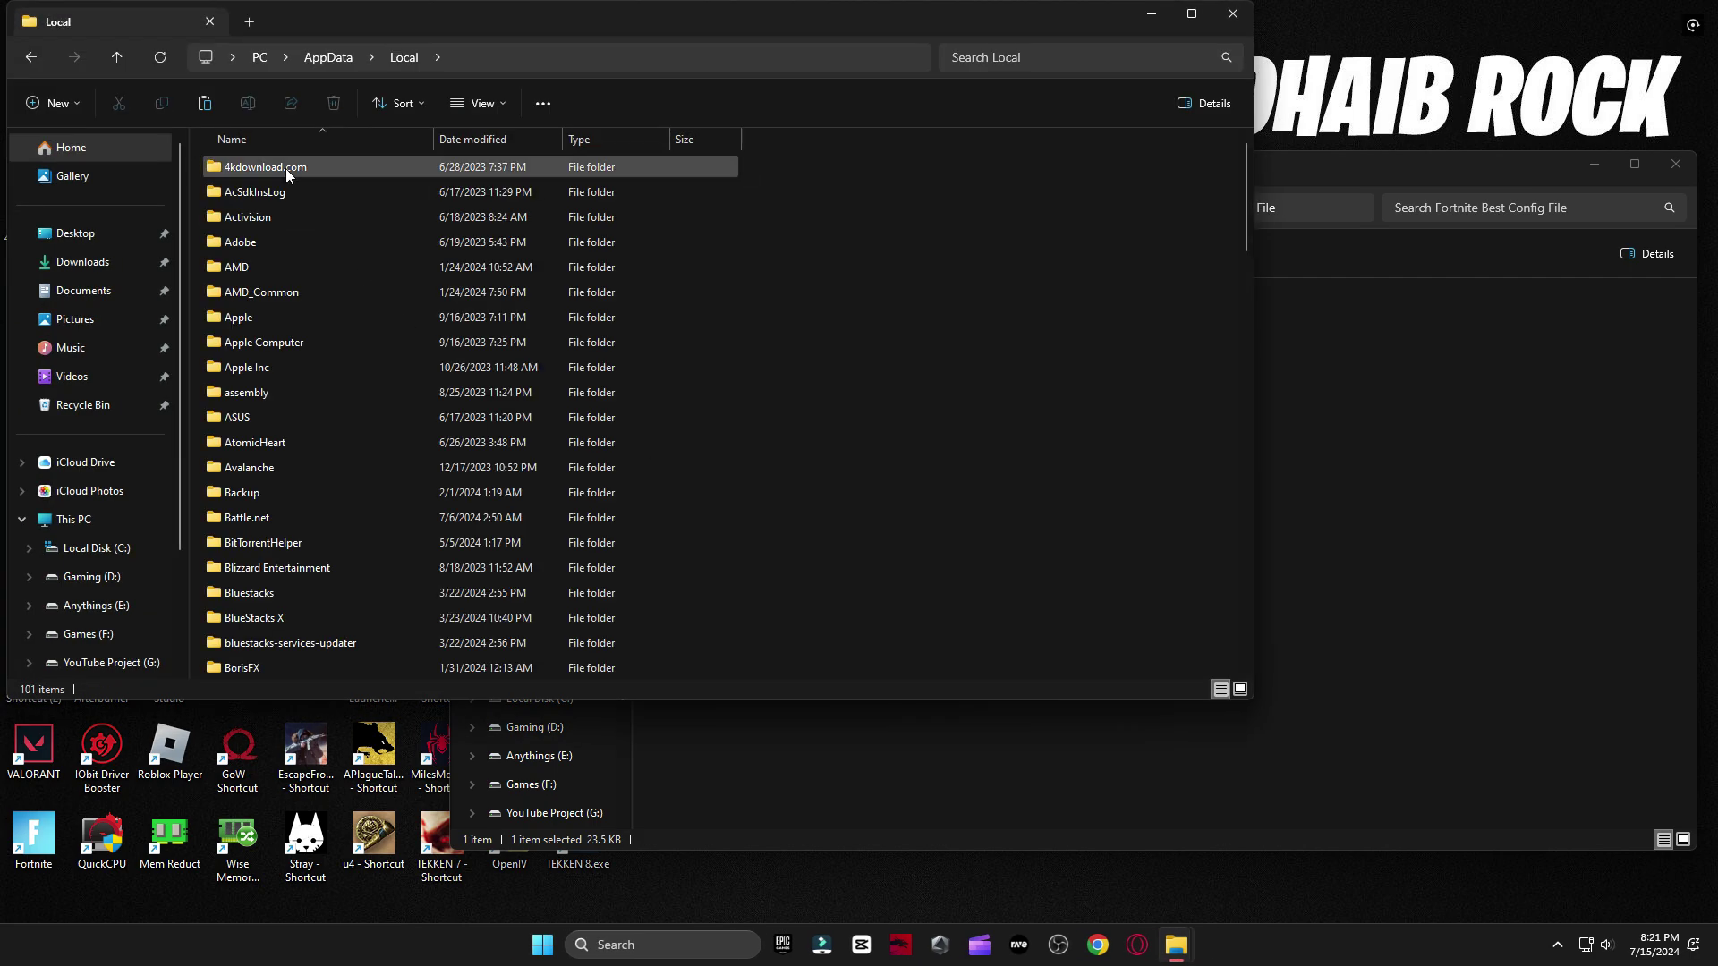
pyautogui.scroll(-5, 286, 169)
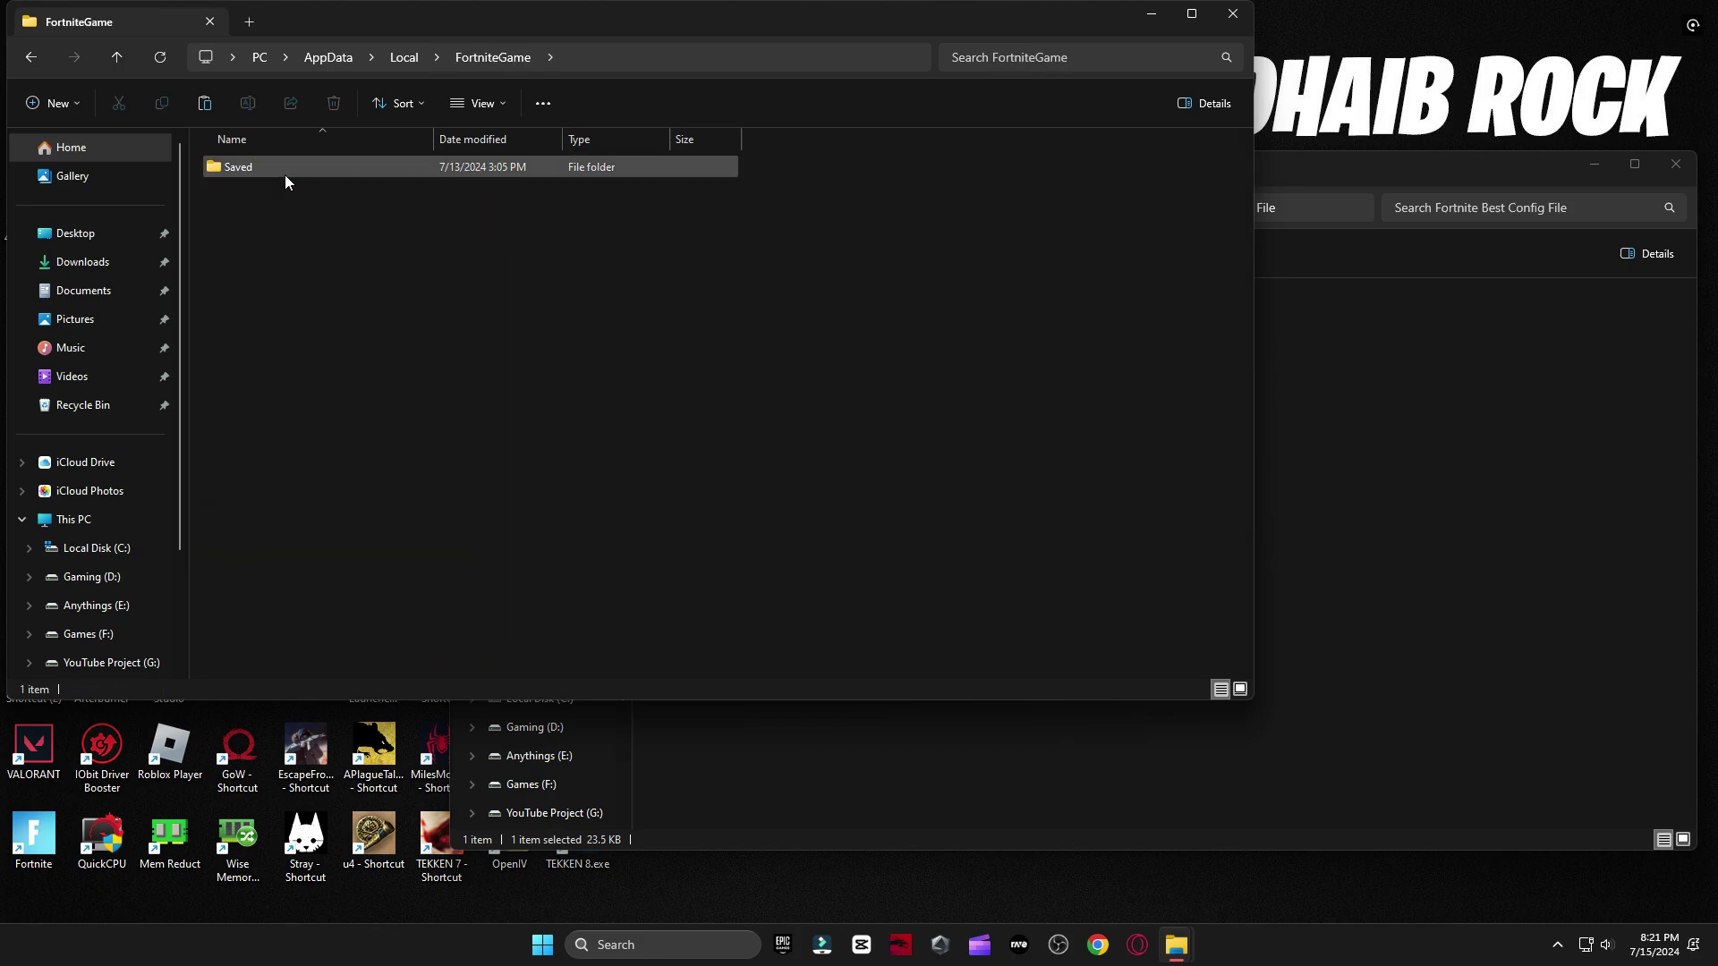
pyautogui.doubleClick(284, 172)
pyautogui.doubleClick(293, 199)
pyautogui.doubleClick(281, 192)
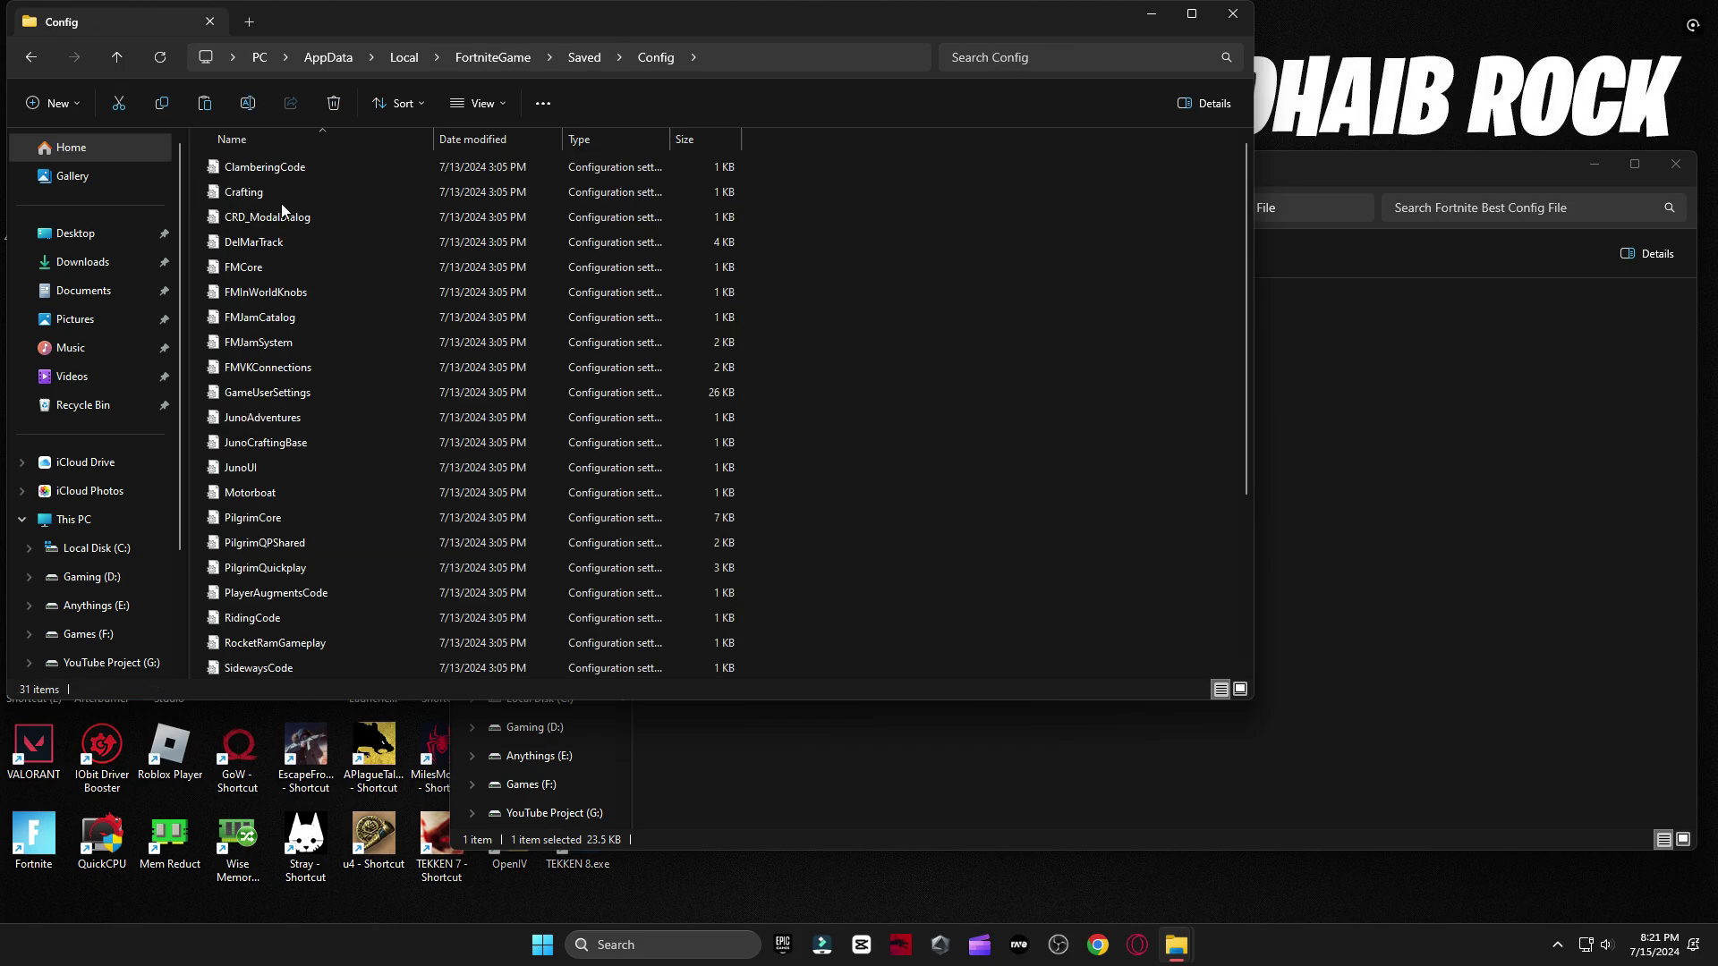
# - Paste the copied GameUserSettings file over the existing one in the WindowsClient folder and close that folder window
pyautogui.click(265, 268)
pyautogui.click(310, 400)
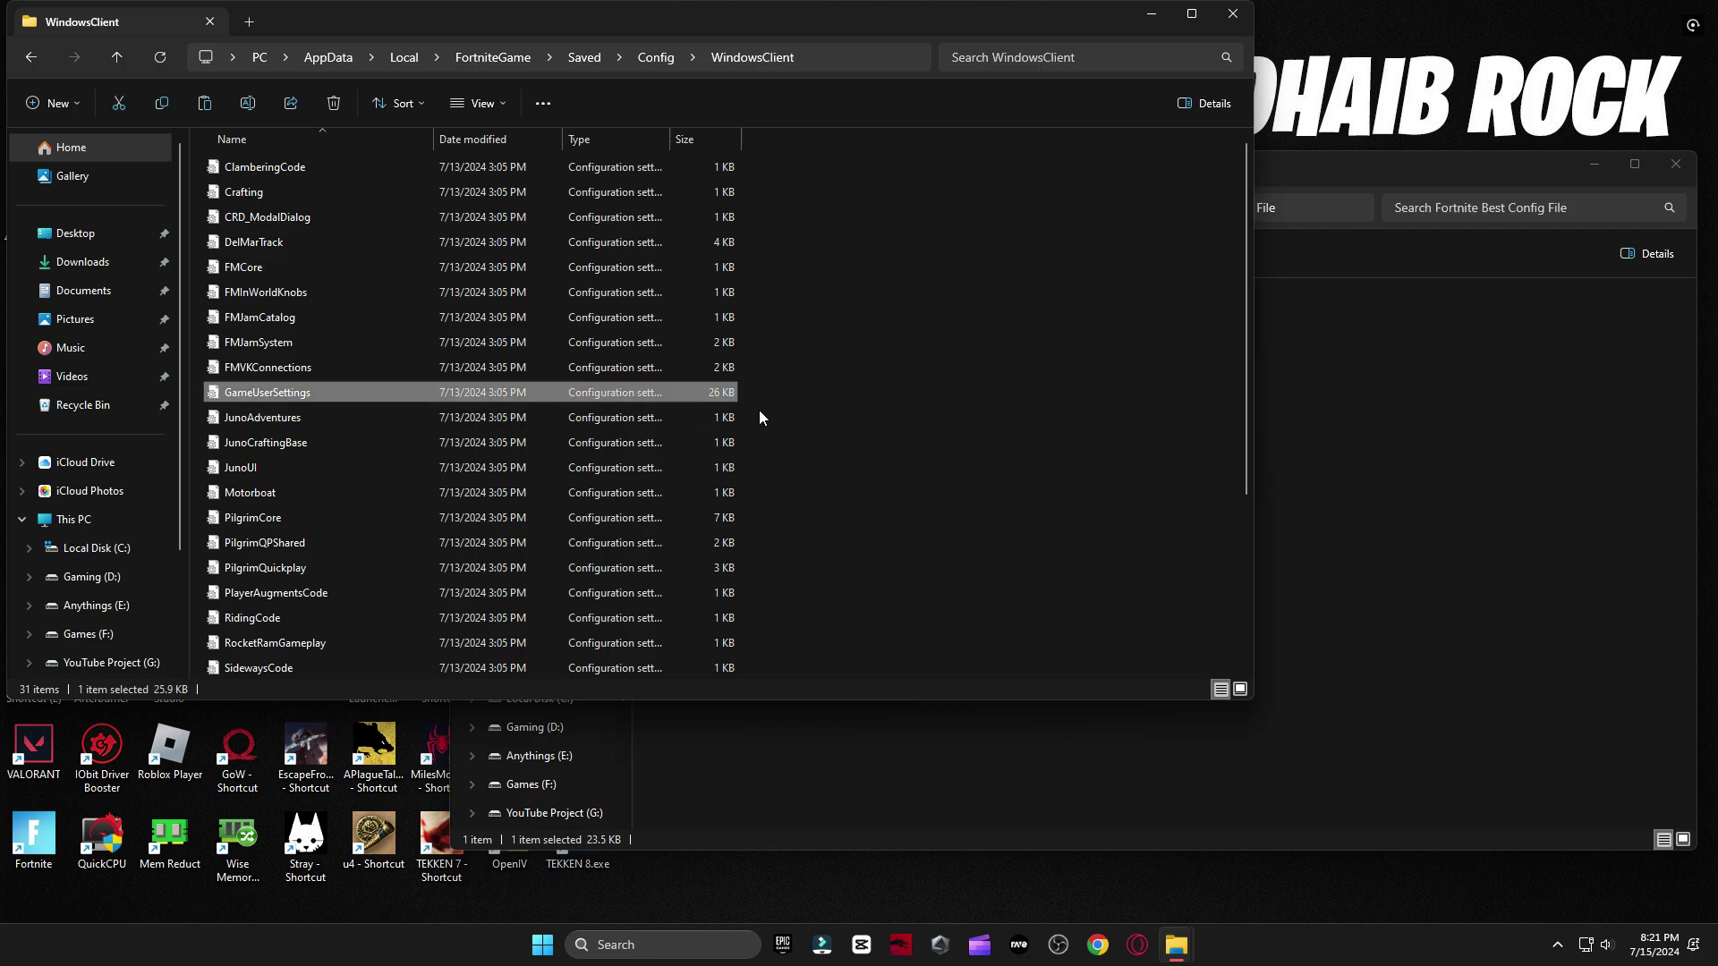
pyautogui.rightClick(795, 334)
pyautogui.click(806, 362)
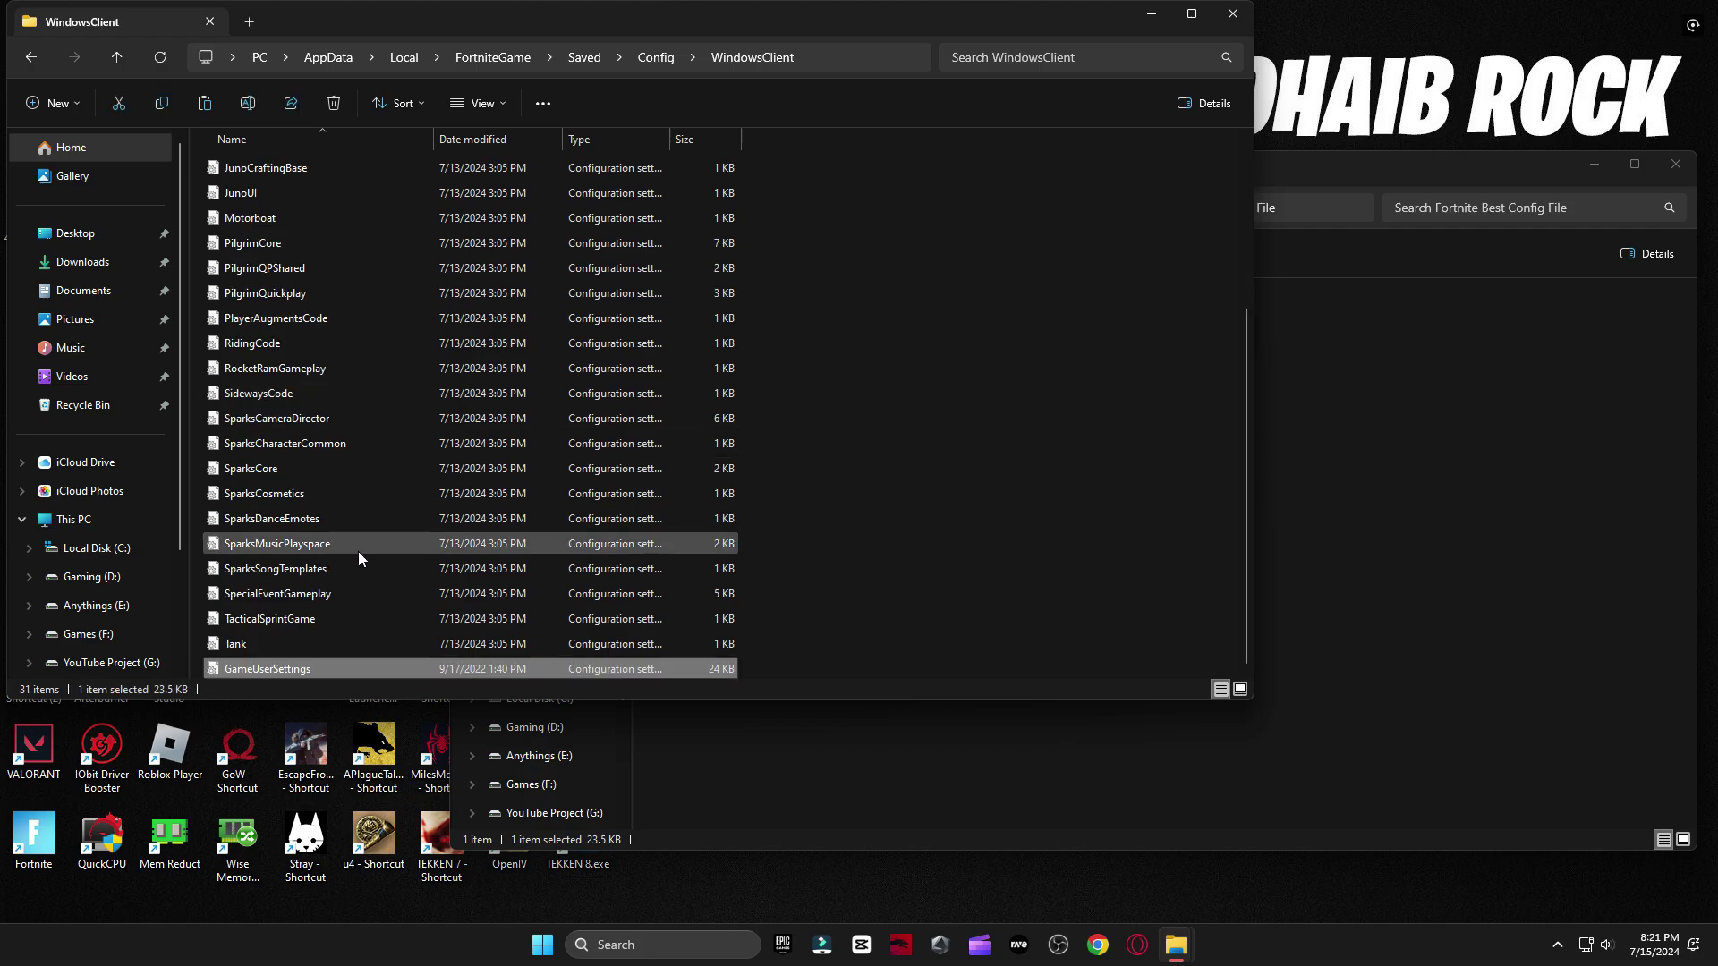
pyautogui.click(1226, 13)
# - Review both pictures in the Directx 11 Mode folder of the pack's Fortnite Best Mode Settings Pics
pyautogui.click(474, 209)
pyautogui.click(734, 346)
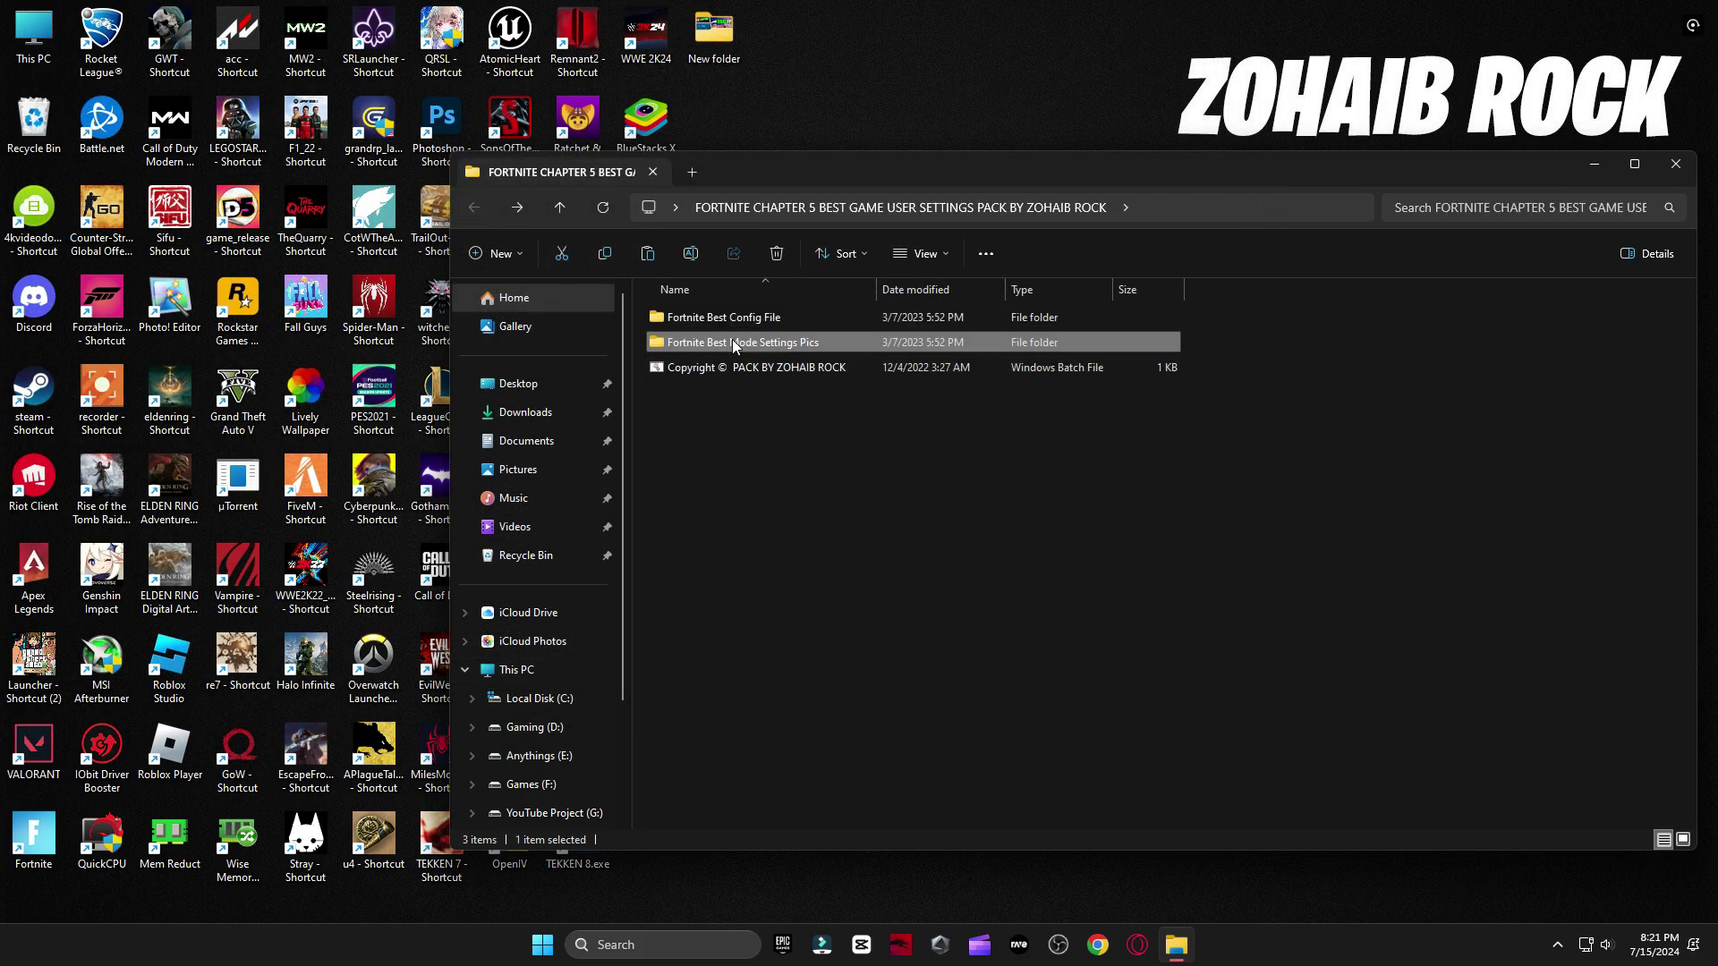
pyautogui.doubleClick(740, 345)
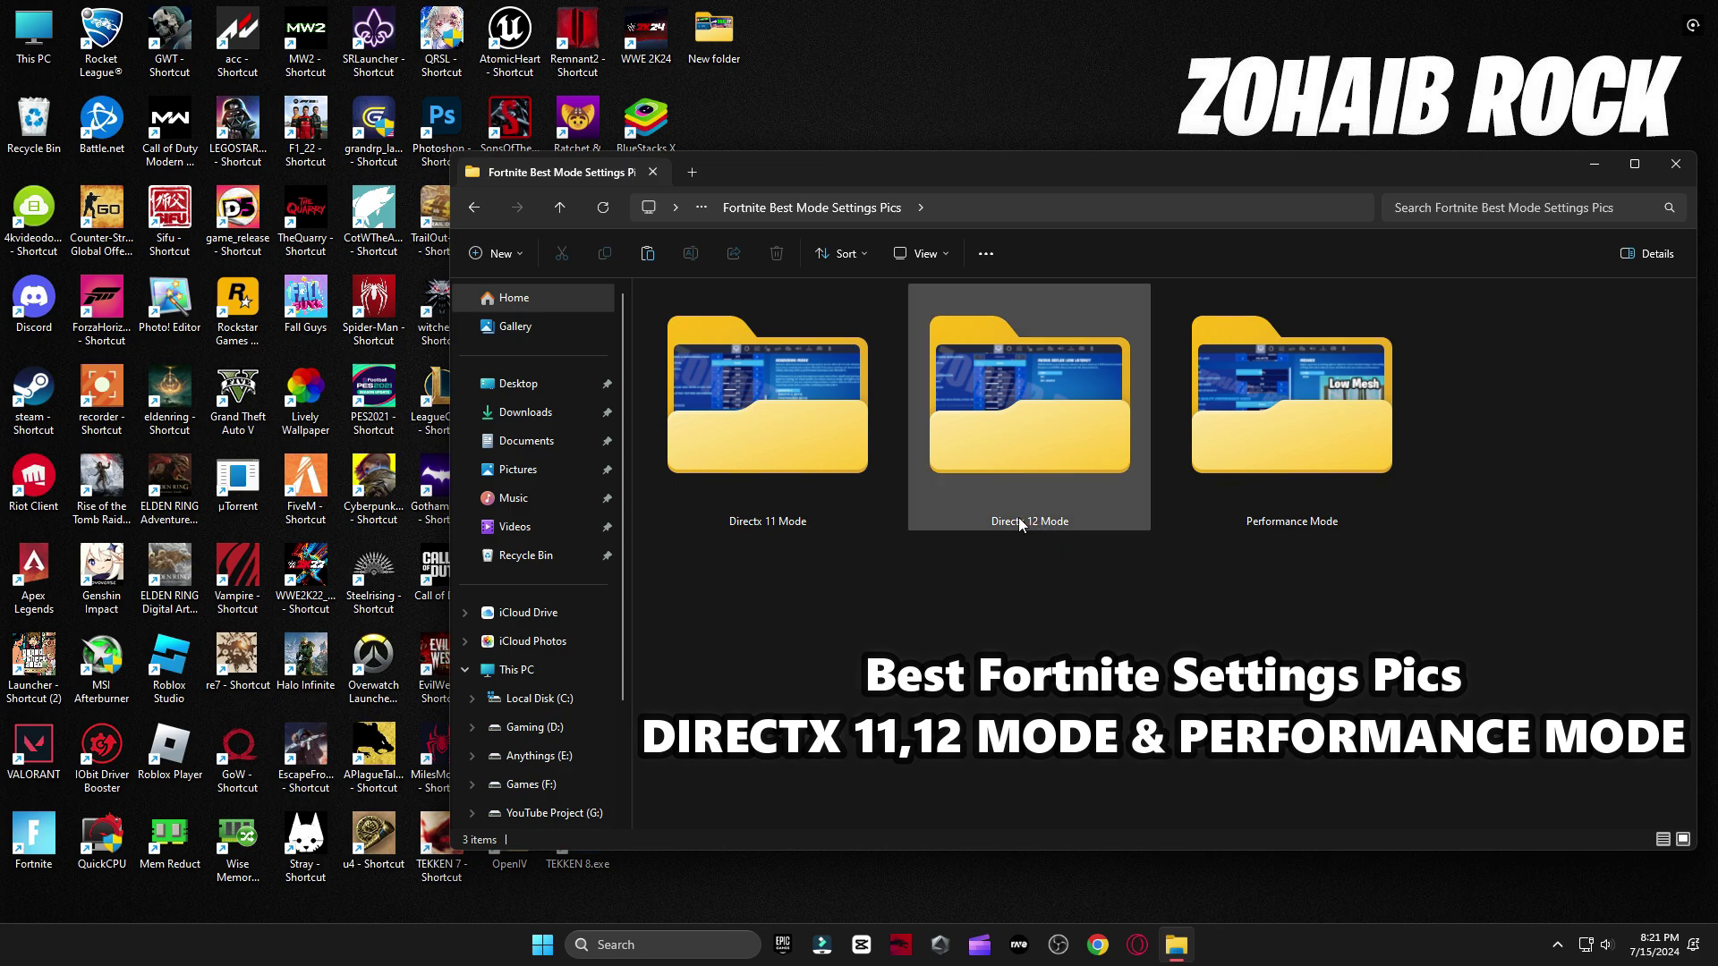
pyautogui.click(833, 376)
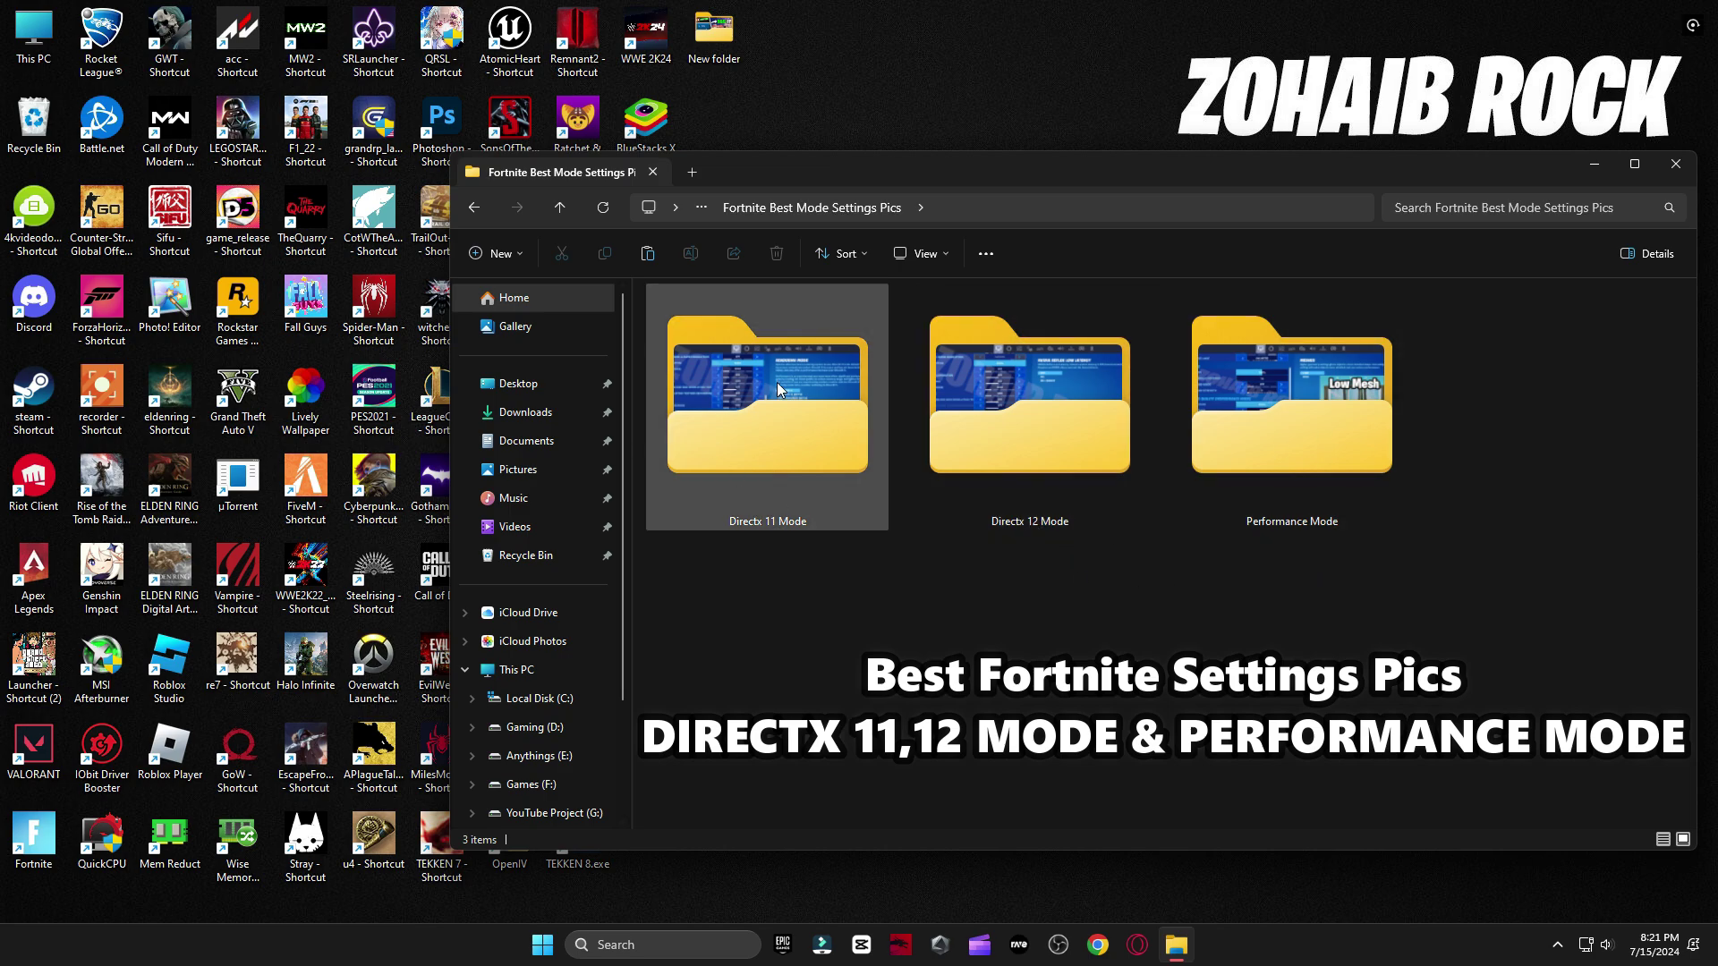
pyautogui.click(759, 418)
pyautogui.doubleClick(759, 419)
pyautogui.doubleClick(680, 344)
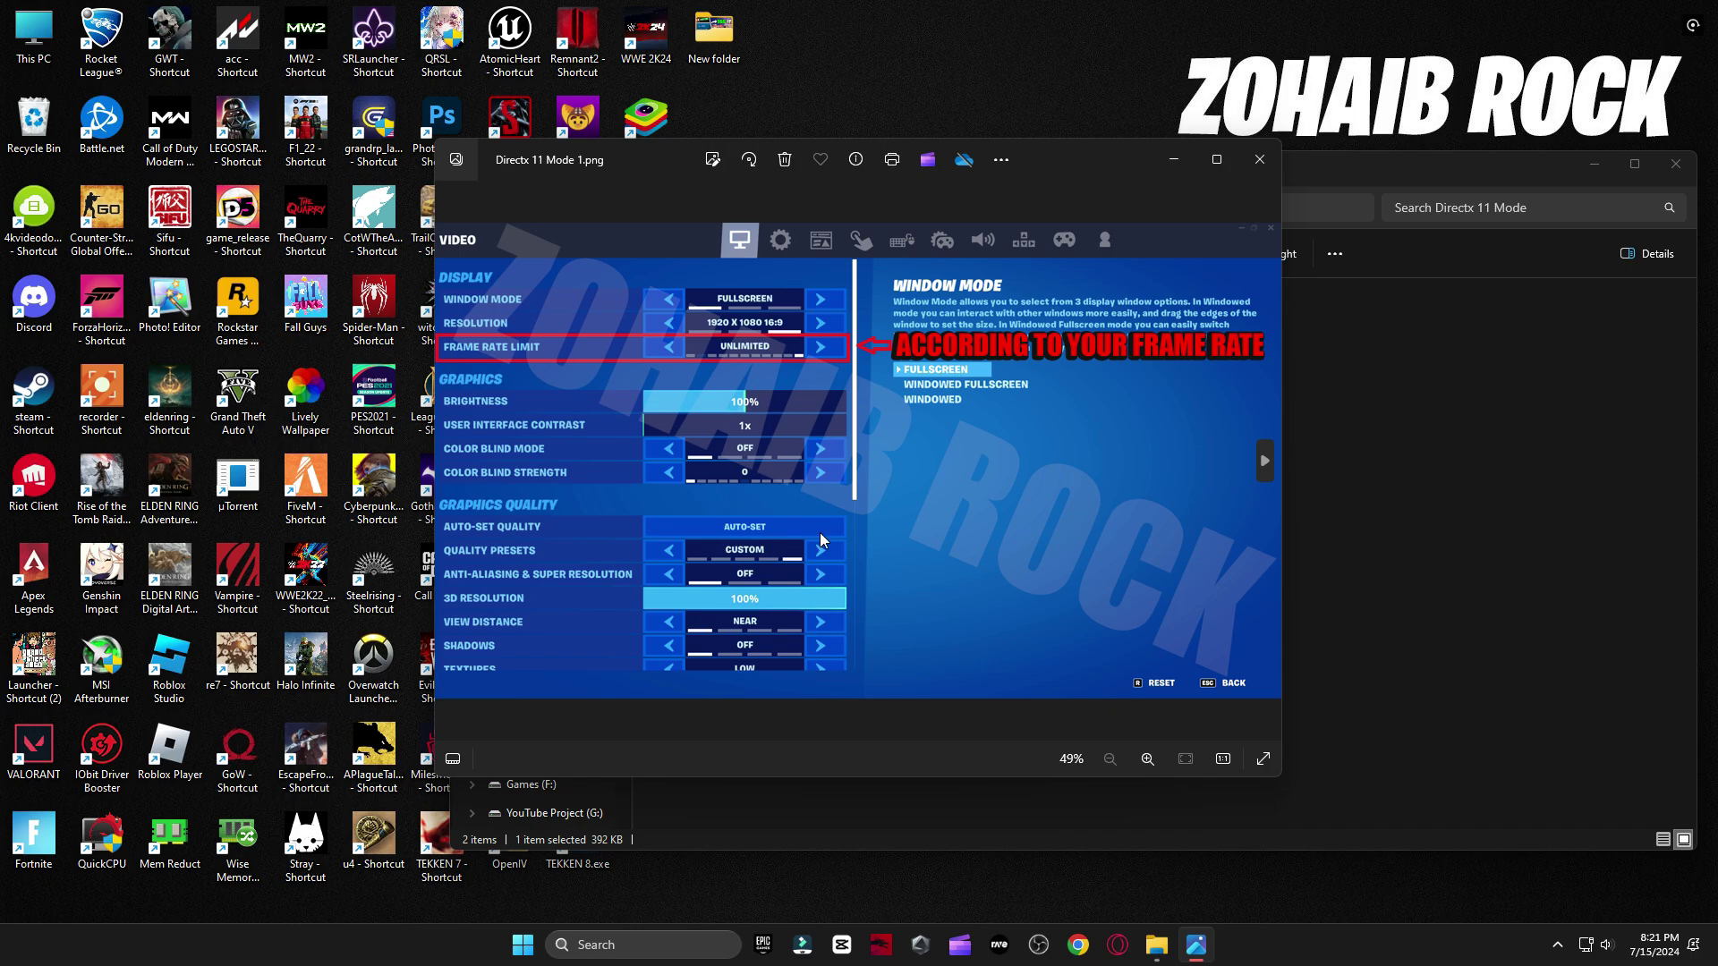
pyautogui.click(1265, 465)
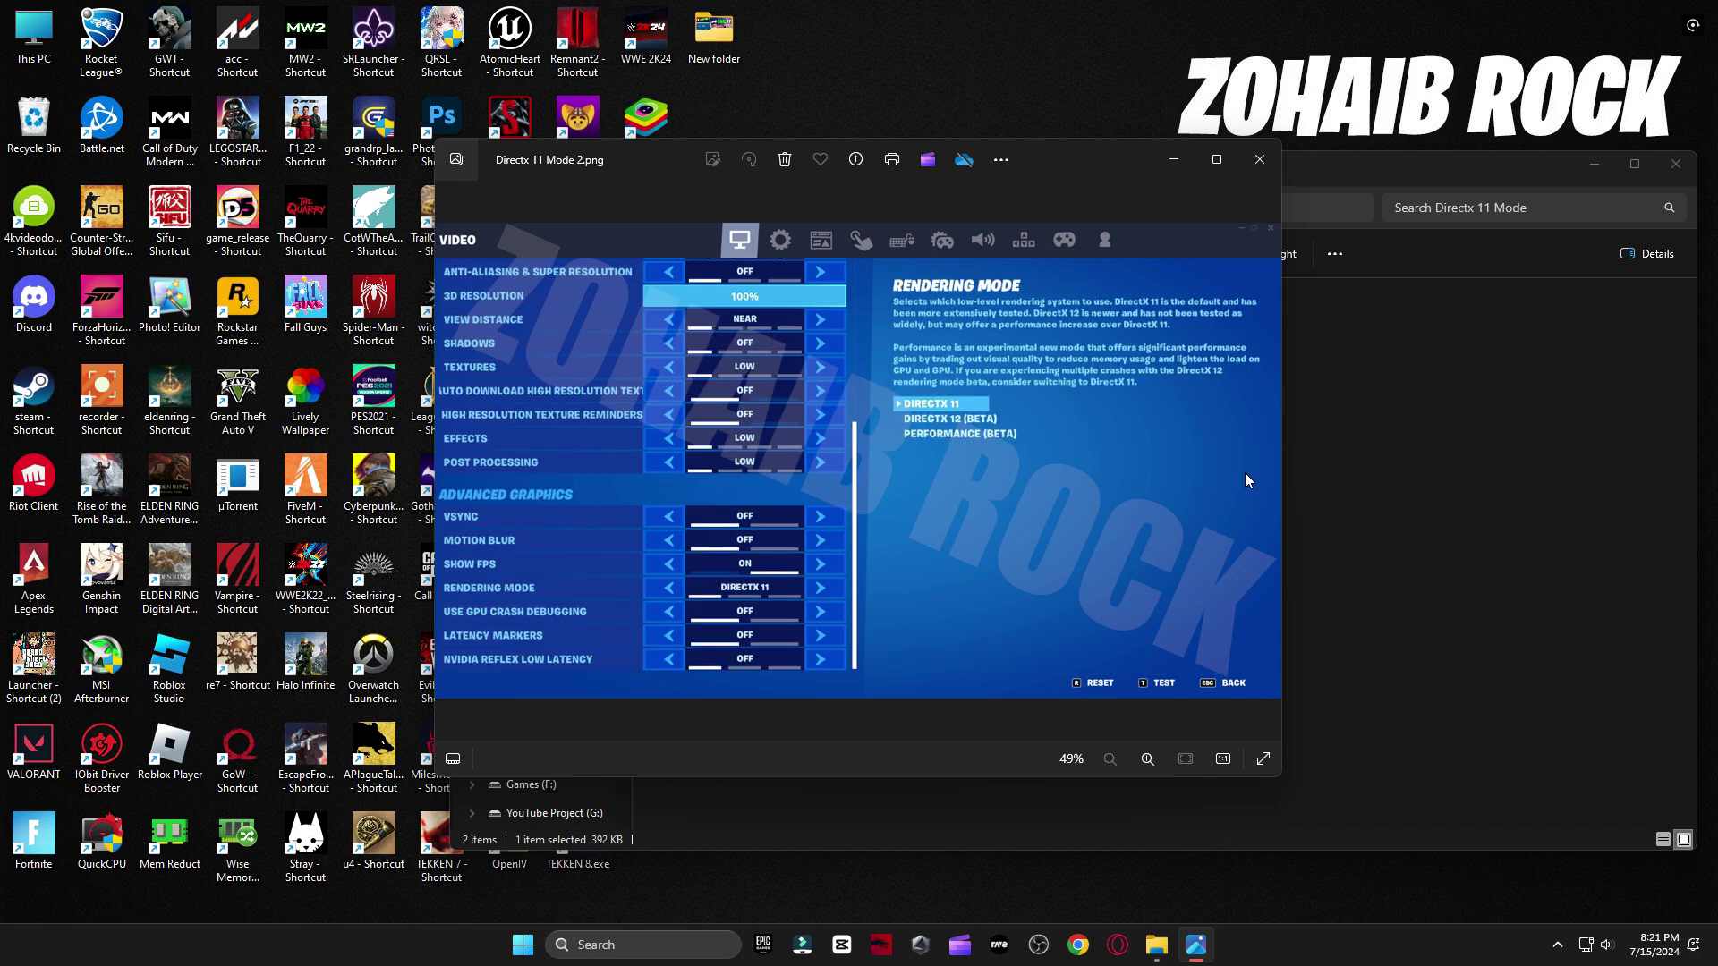
pyautogui.hotkey('alt', 'F4')
pyautogui.hotkey('alt', 'Left')
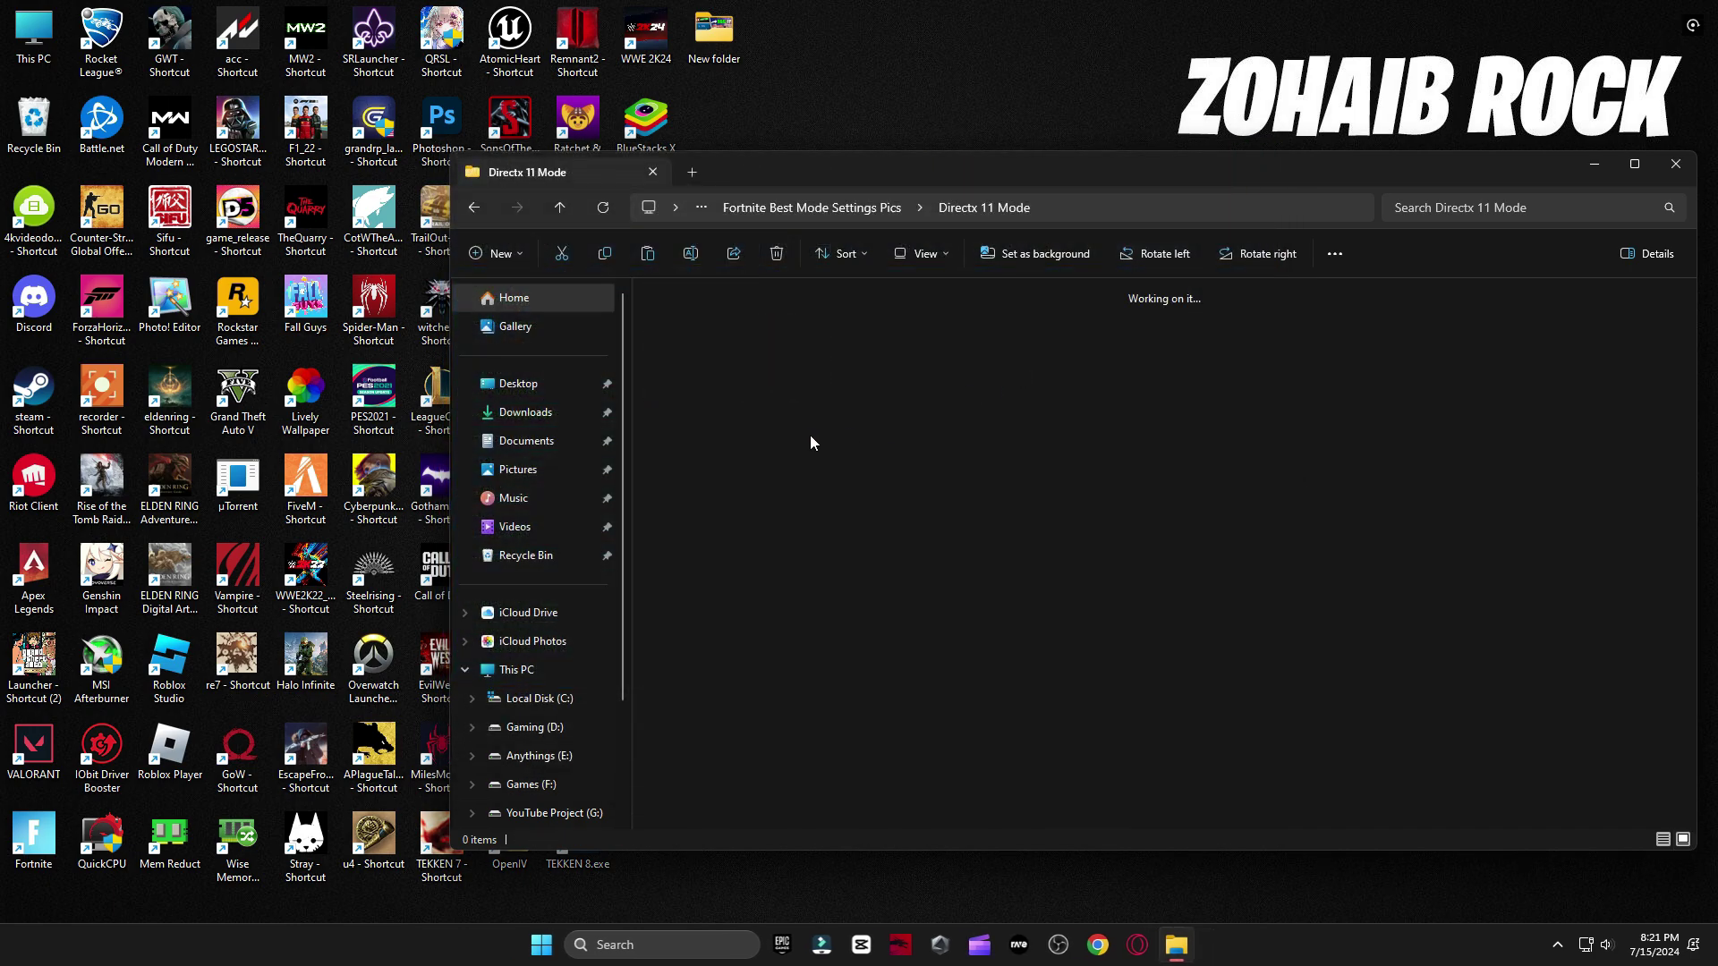
# - Review the recommended video settings pictures in the Directx 12 Mode folder
pyautogui.doubleClick(931, 394)
pyautogui.click(710, 362)
pyautogui.doubleClick(711, 361)
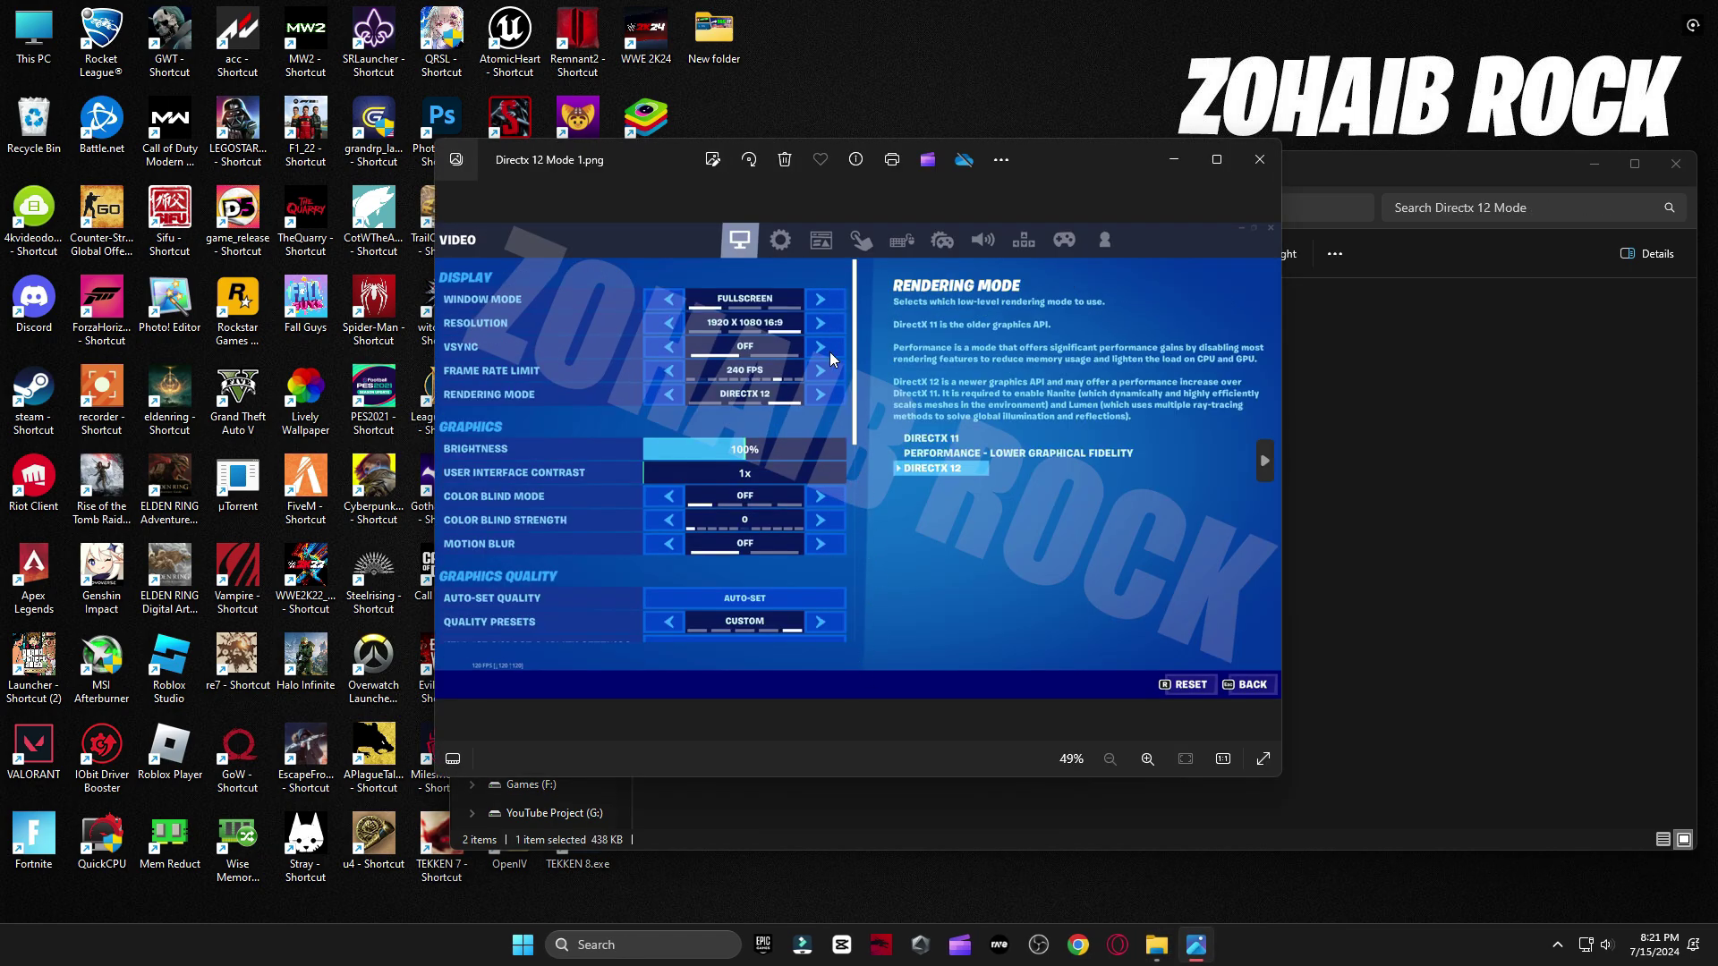
pyautogui.press('Right')
pyautogui.click(1271, 167)
pyautogui.hotkey('alt', 'Up')
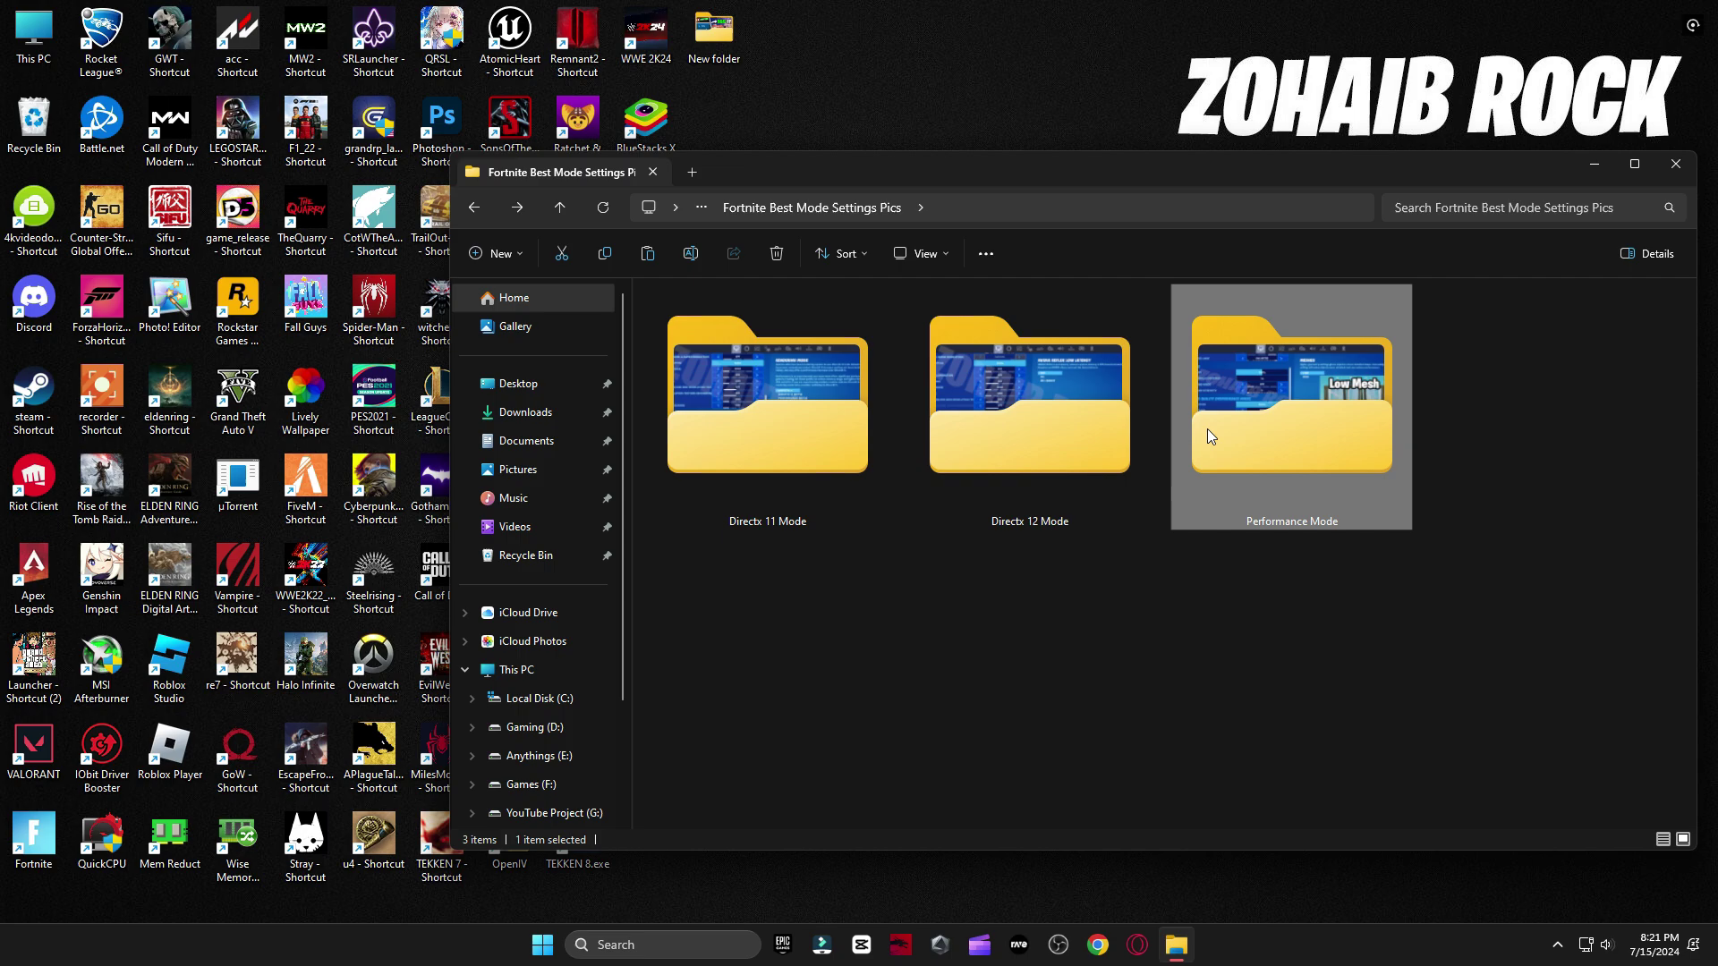
# - Review the three Performance Mode pictures, including the low meshes one, and close the viewer and the folder window
pyautogui.doubleClick(1206, 428)
pyautogui.press('Return')
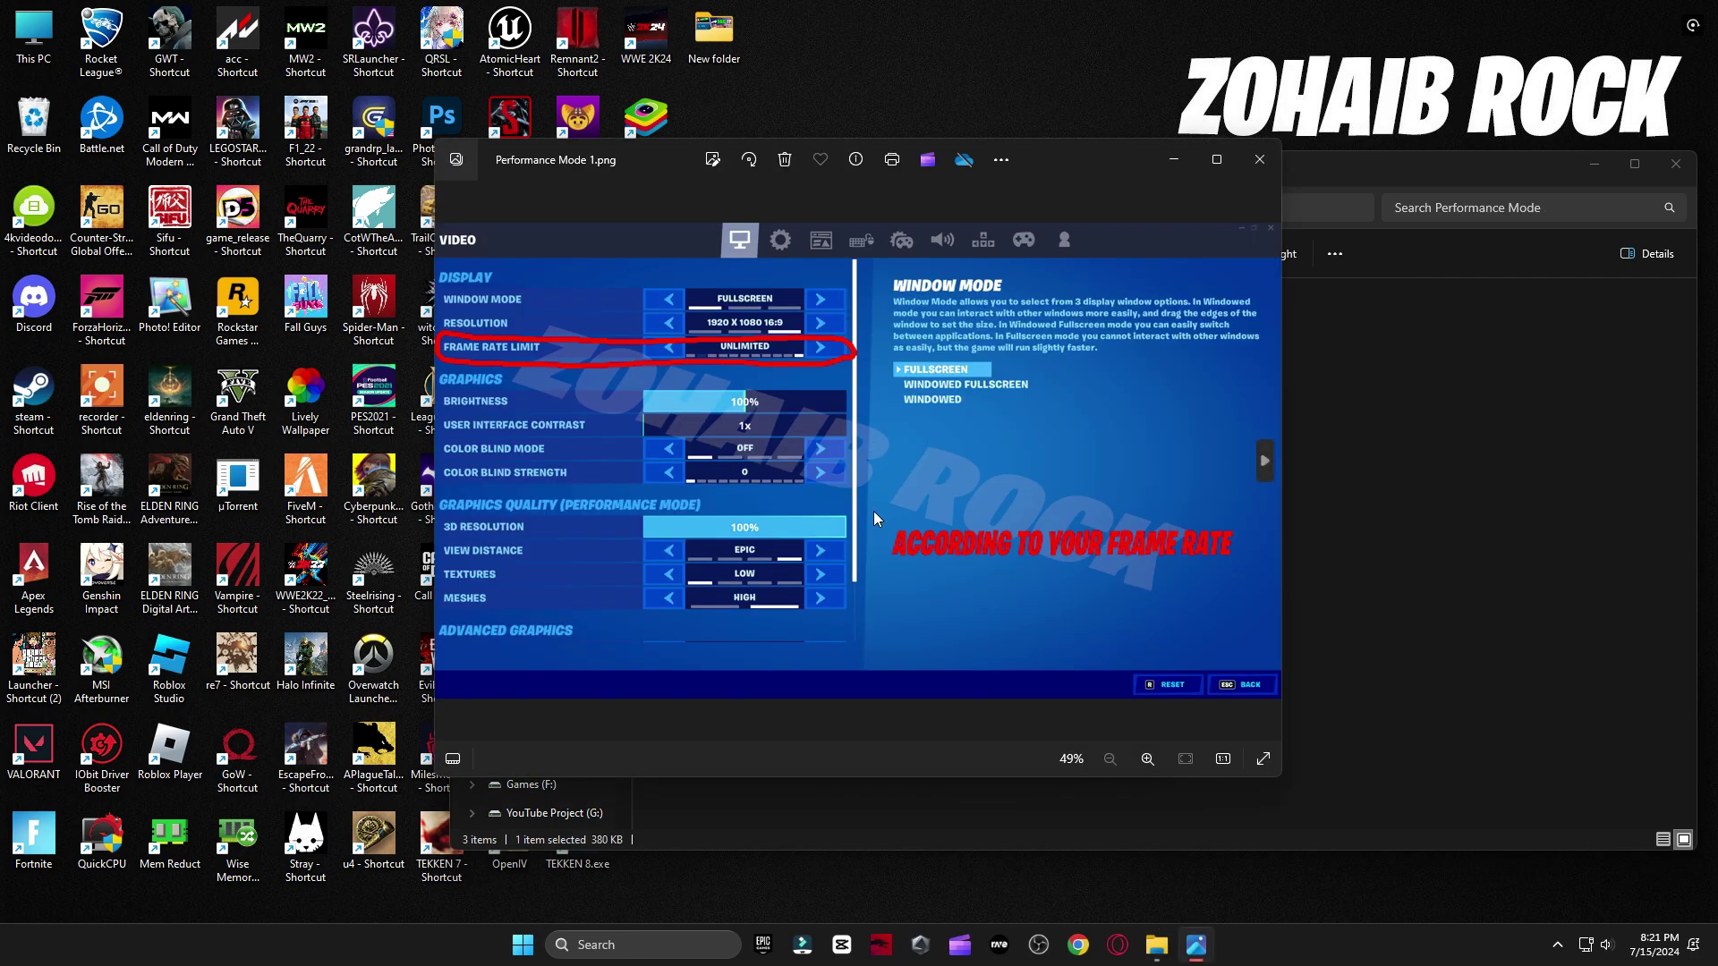
pyautogui.press('Right')
pyautogui.press('Right')
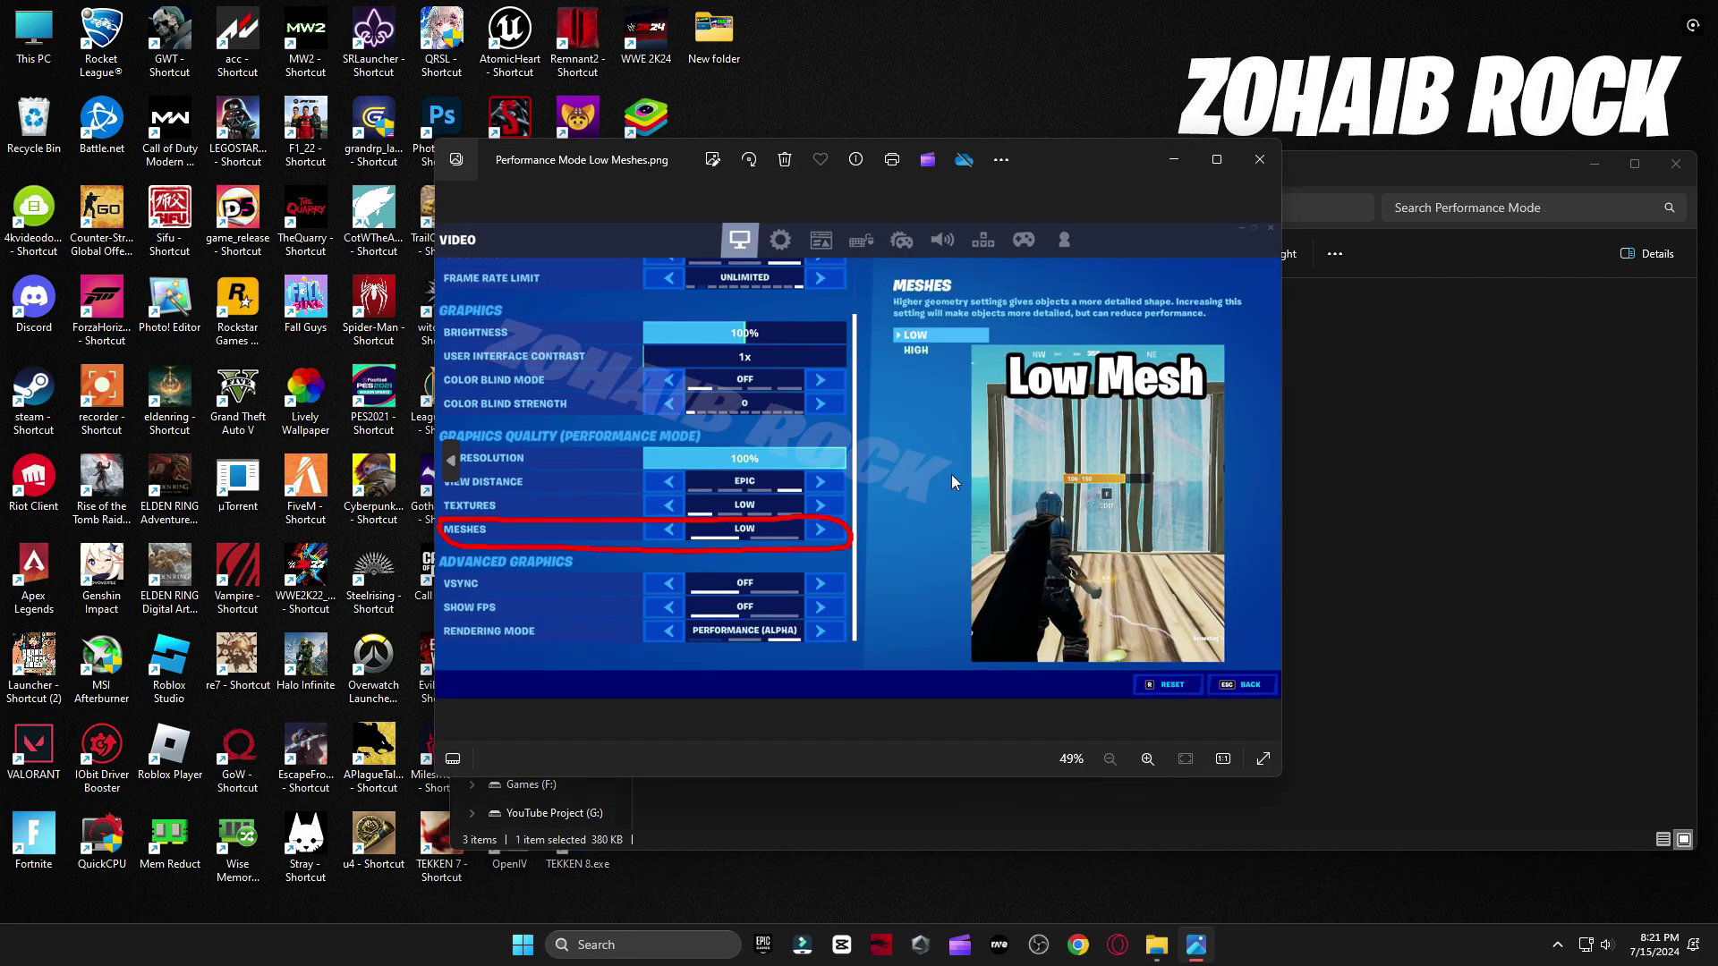
pyautogui.click(1265, 168)
pyautogui.click(1676, 164)
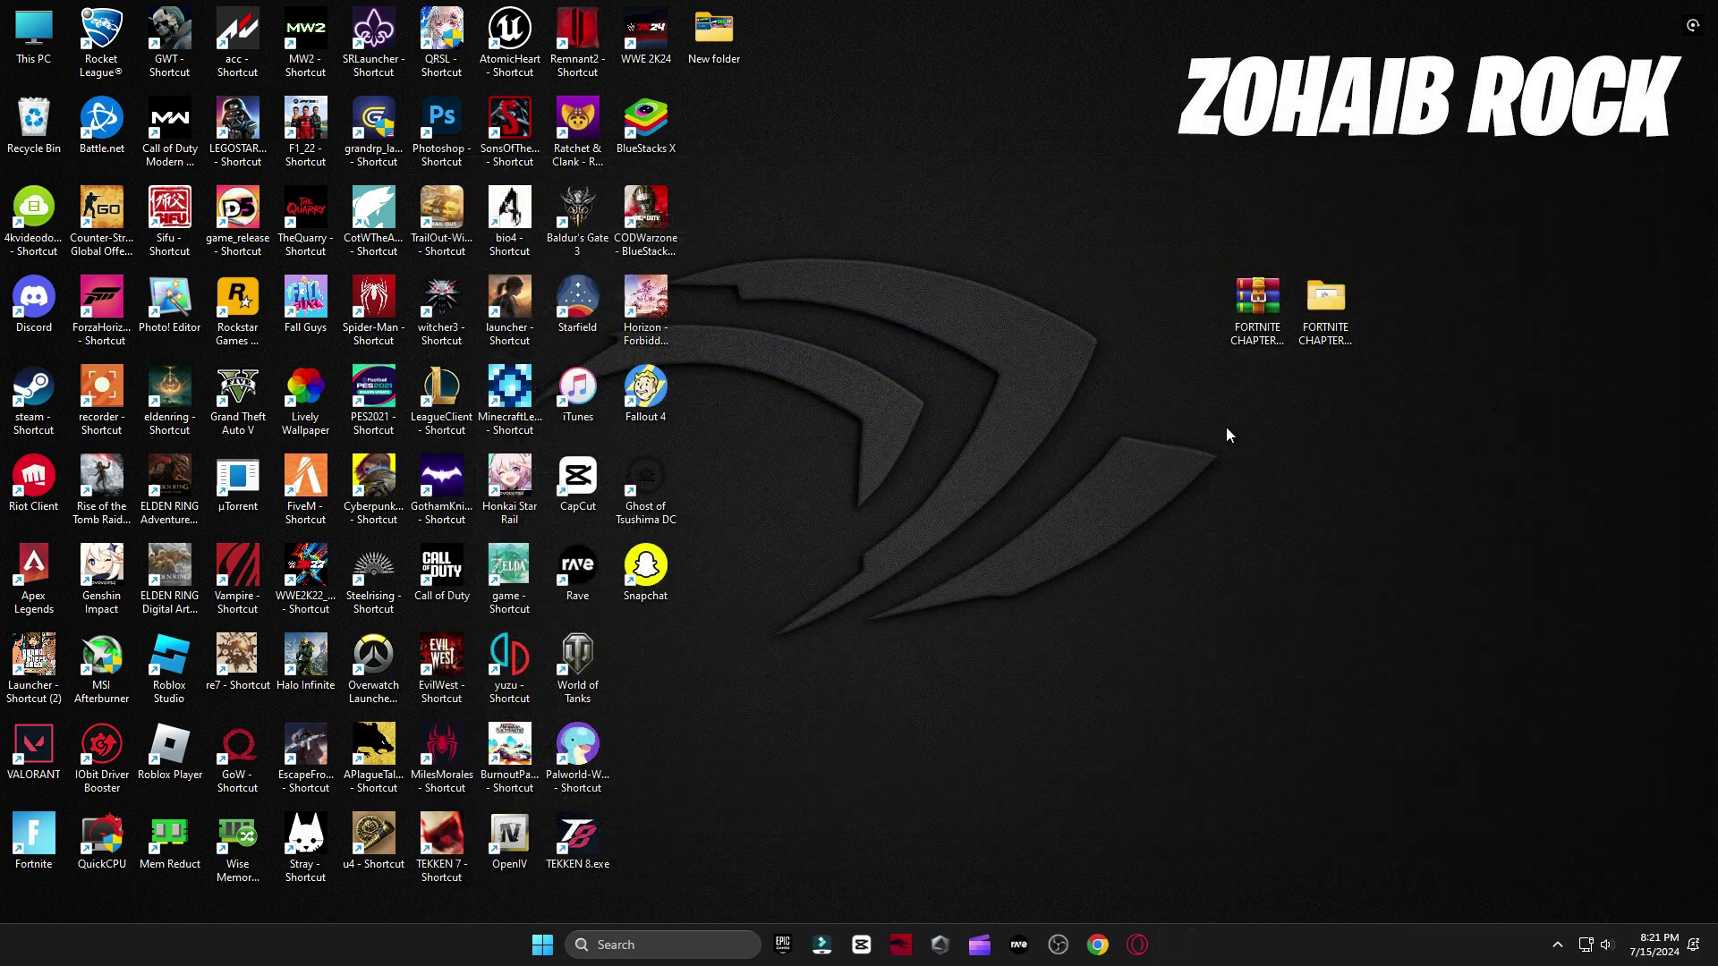
# - Open the user's temporary files folder by running %temp% from the Windows Run dialog
pyautogui.click(656, 944)
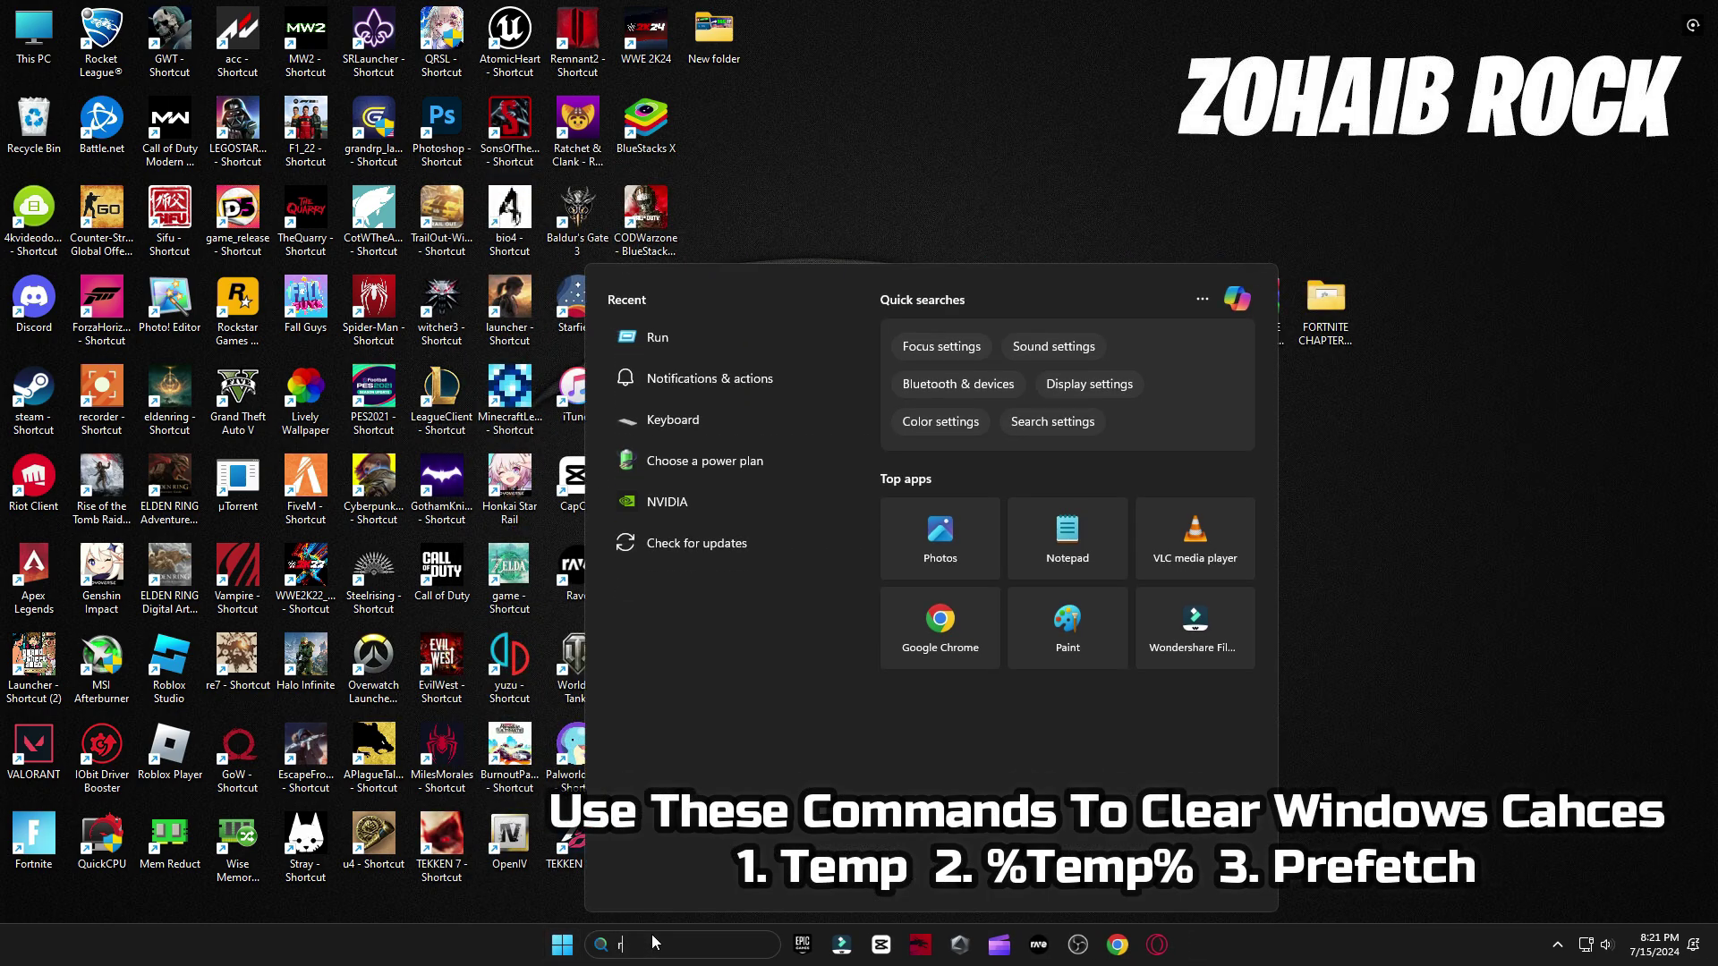
pyautogui.write('run')
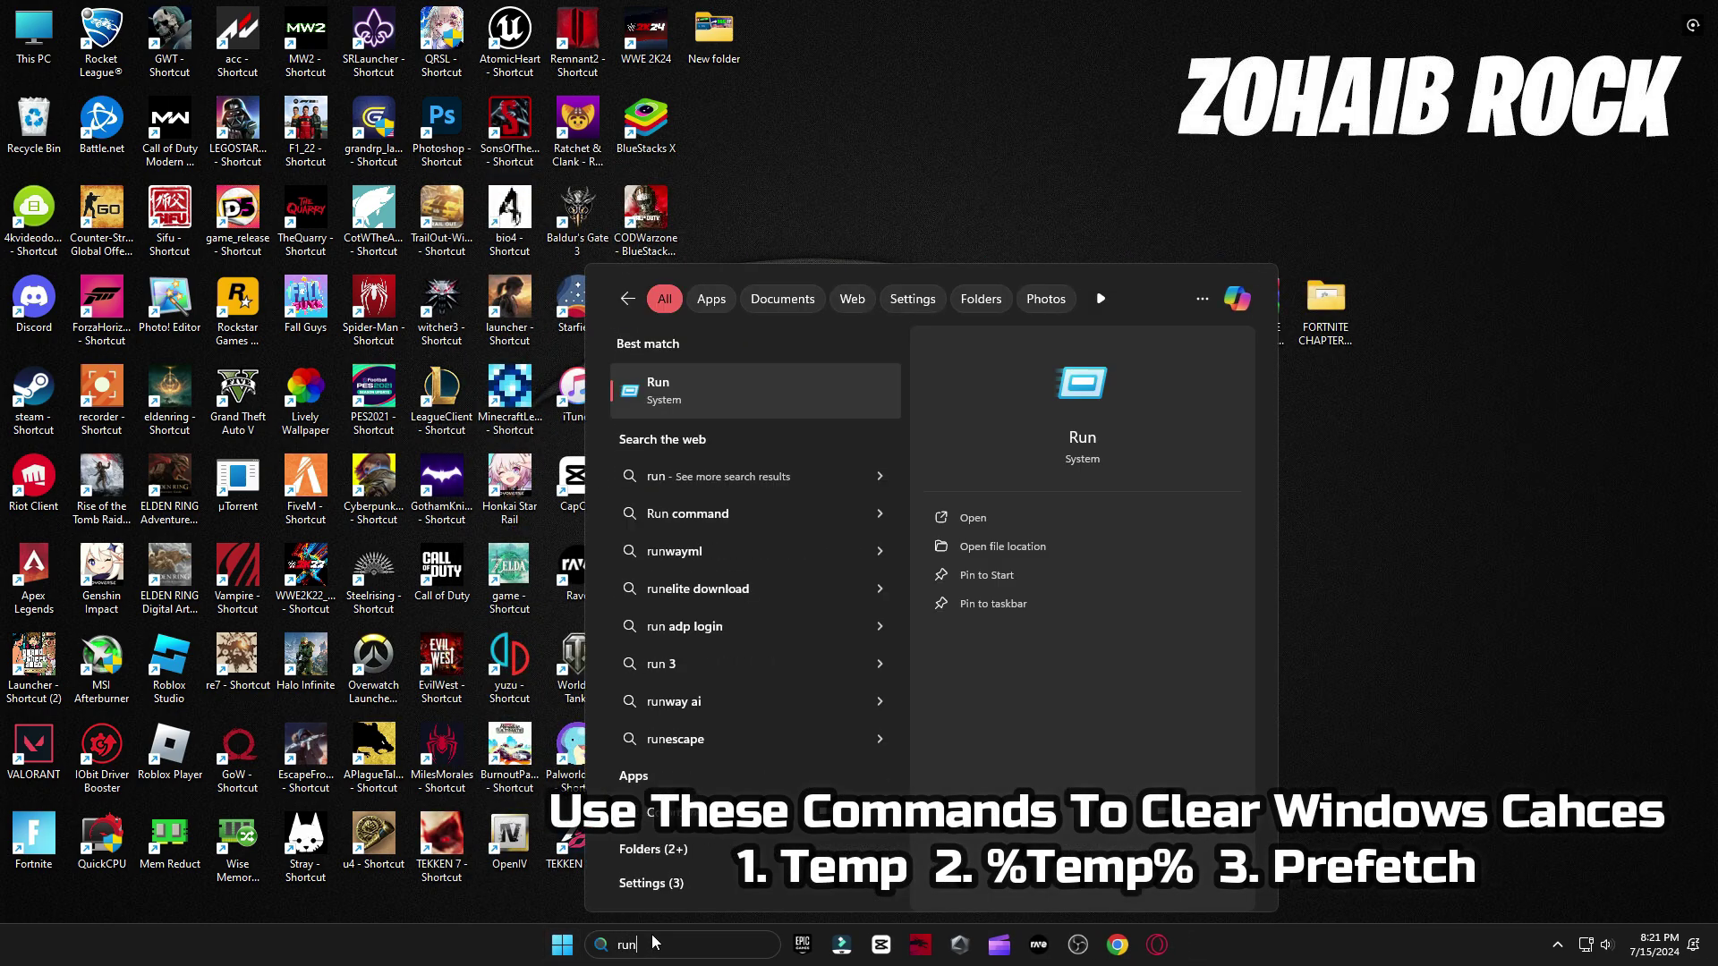
pyautogui.click(759, 387)
pyautogui.moveTo(201, 754); pyautogui.dragTo(1011, 338)
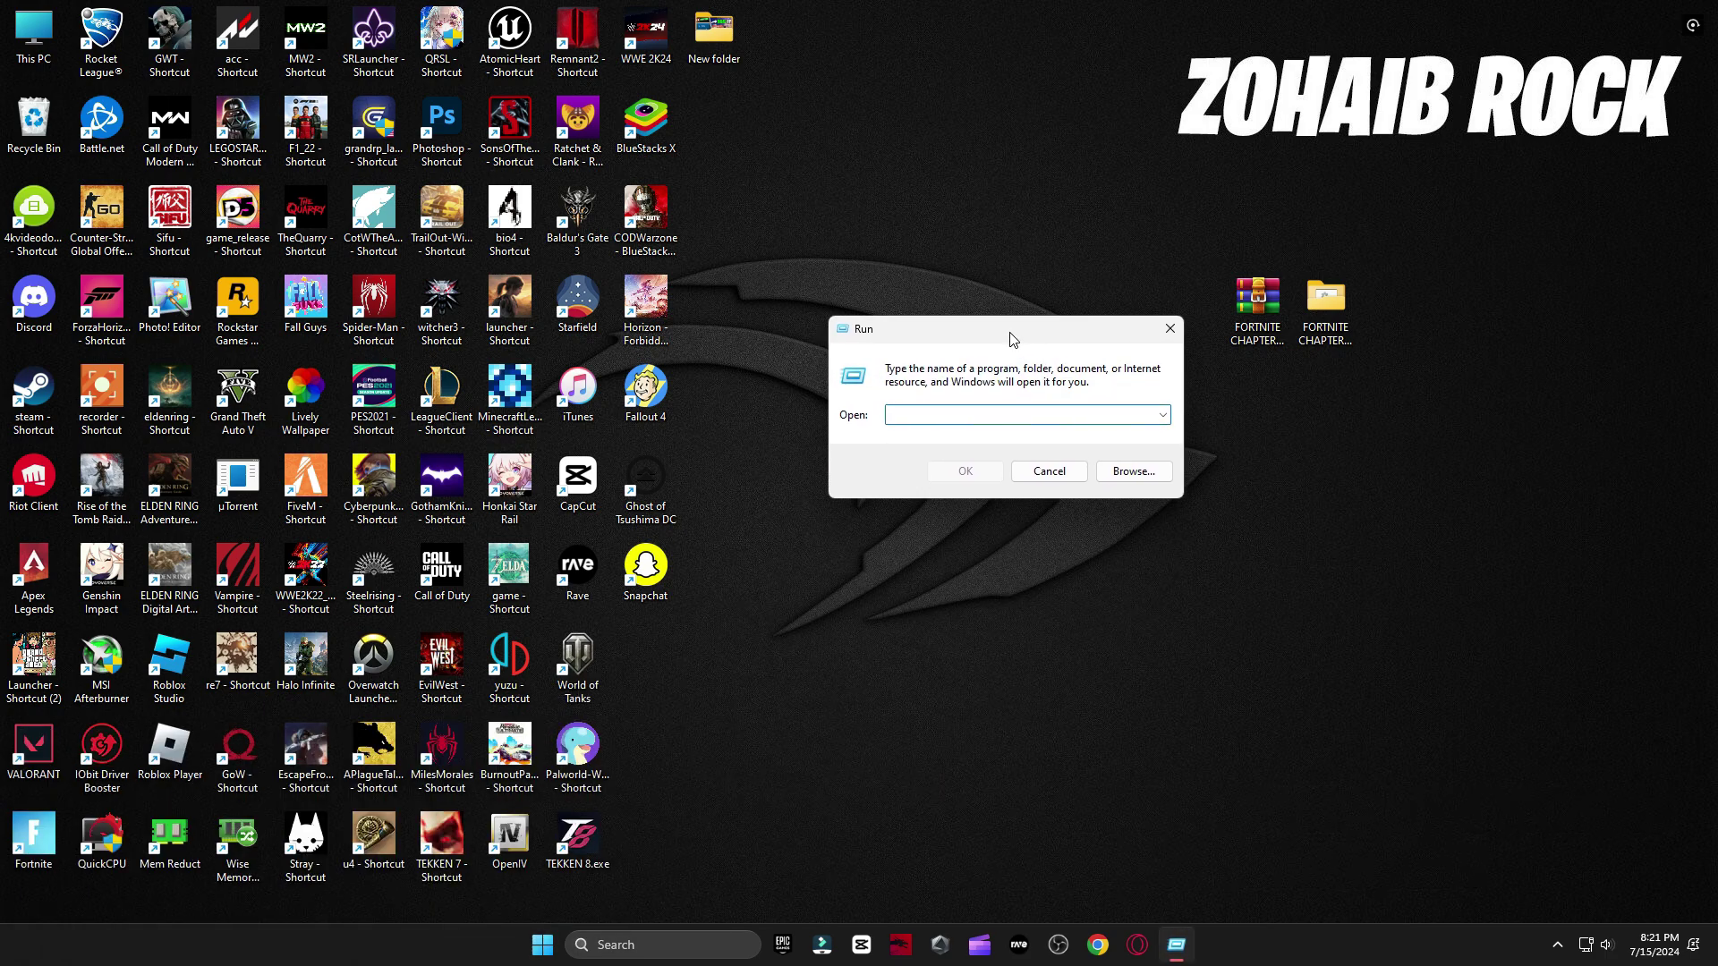
pyautogui.write('%temp%')
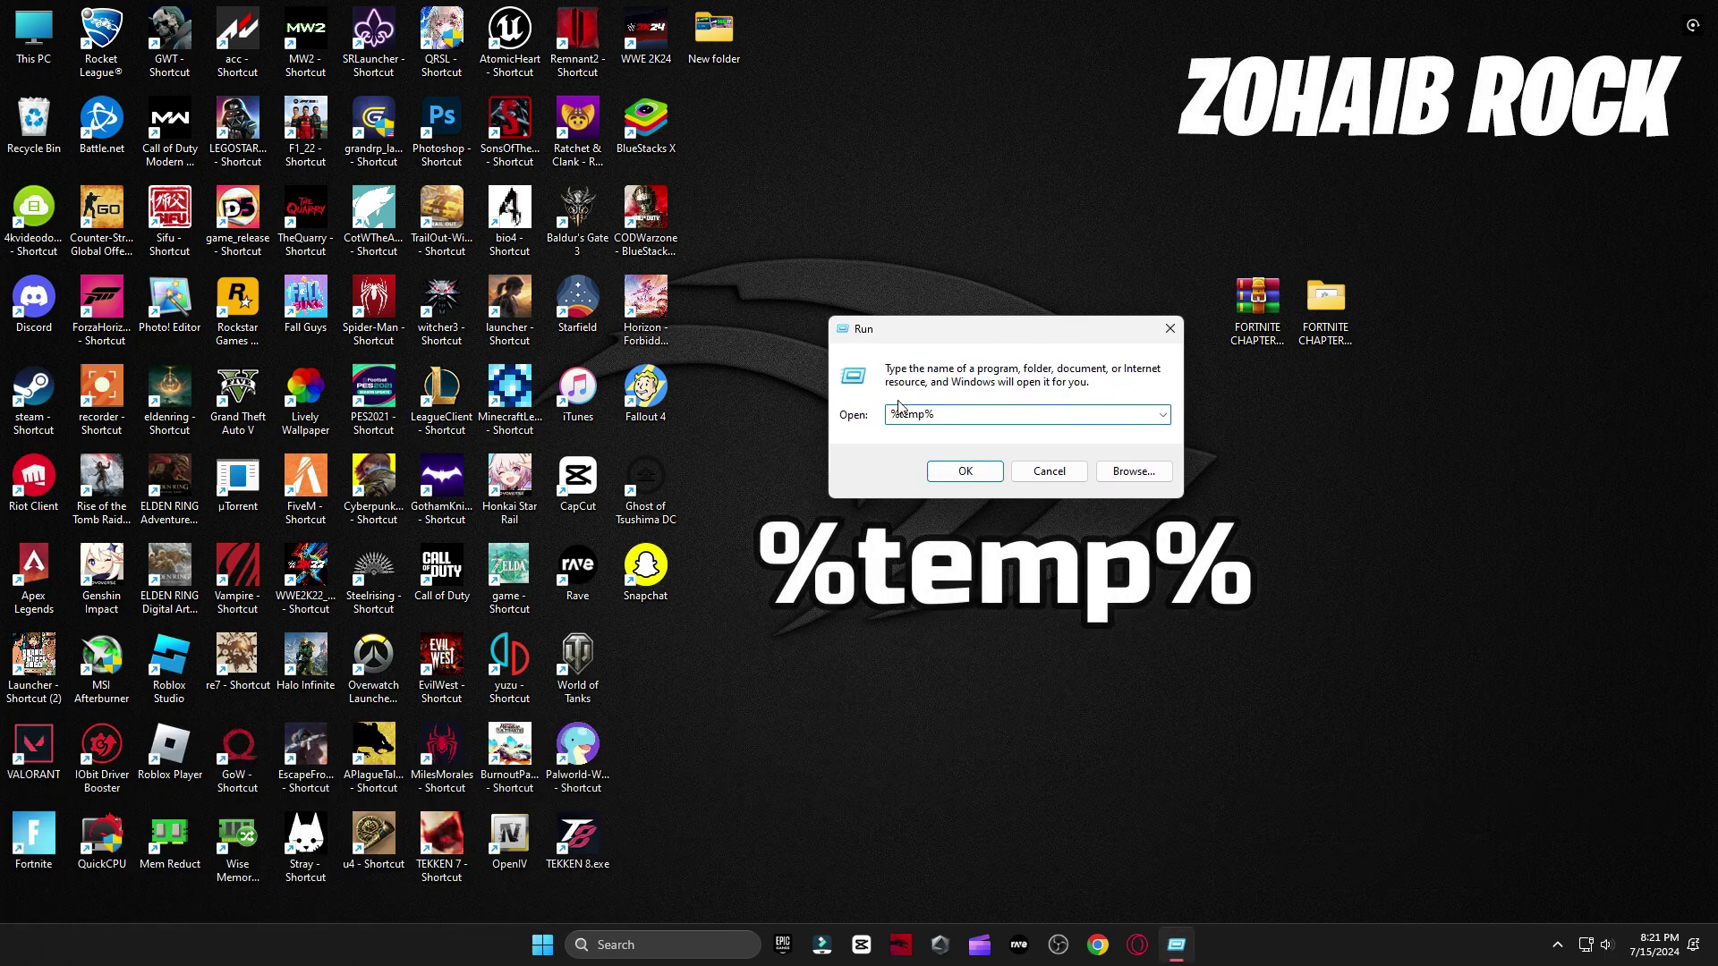
pyautogui.click(961, 471)
# - Delete everything in the Temp folder, skipping all items that are in use, and close the folder window
pyautogui.hotkey('ctrl', 'a')
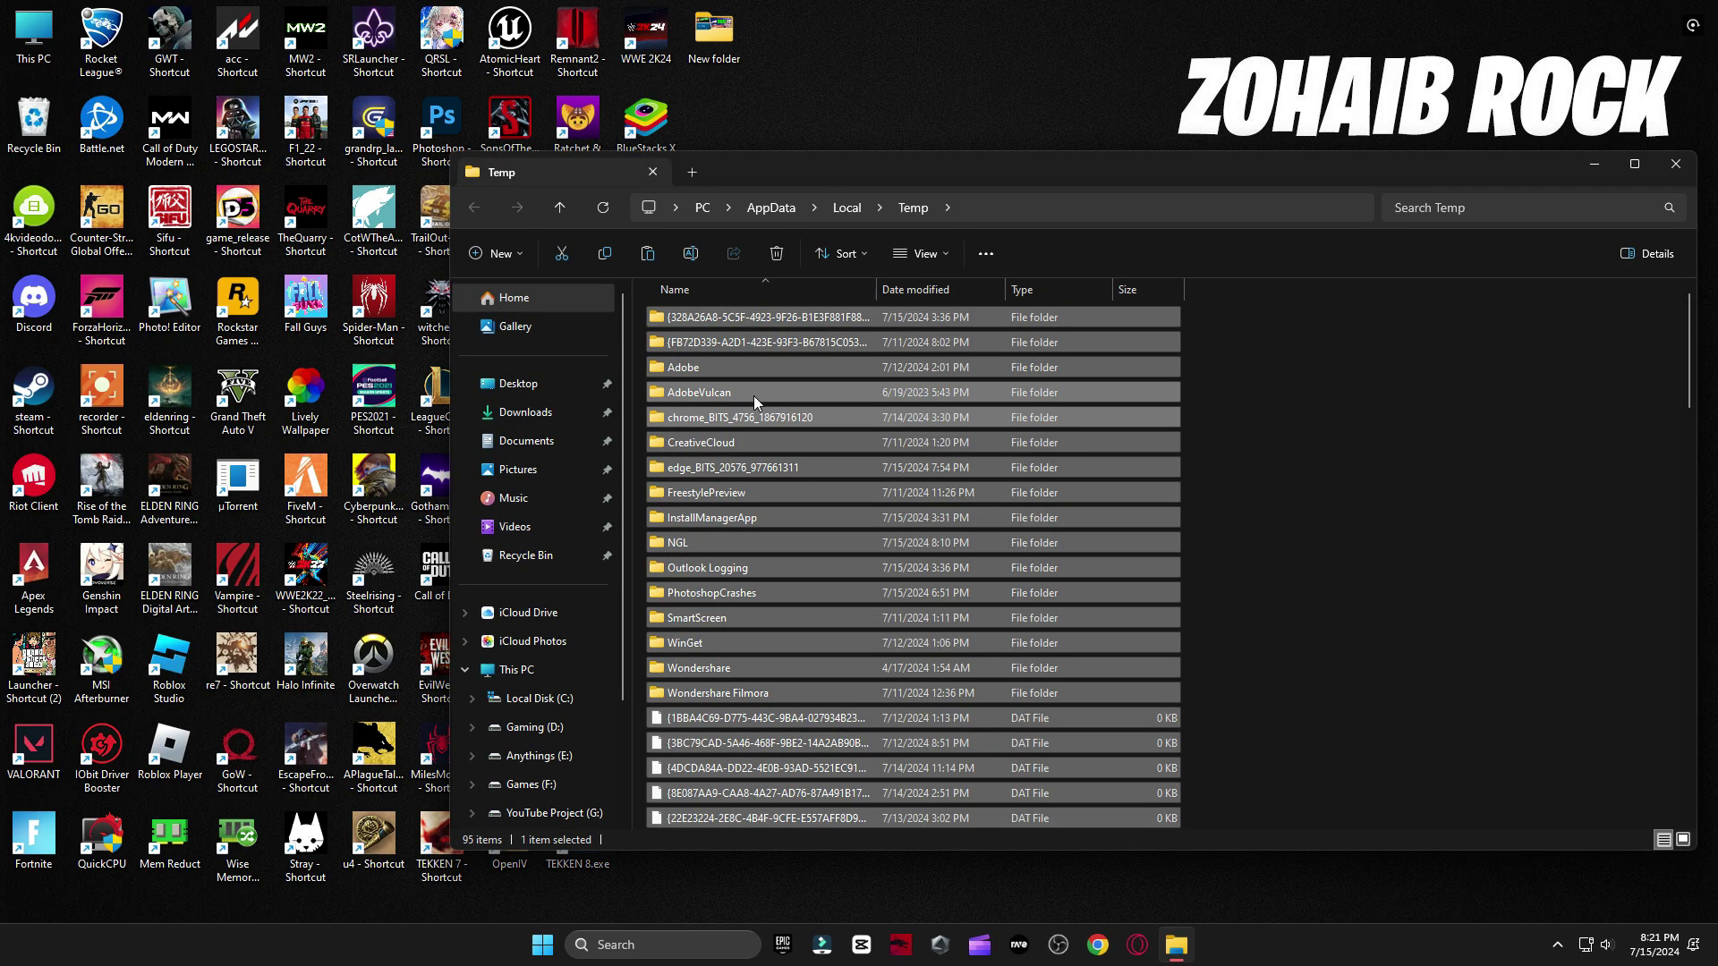
pyautogui.click(777, 253)
pyautogui.click(750, 395)
pyautogui.click(904, 422)
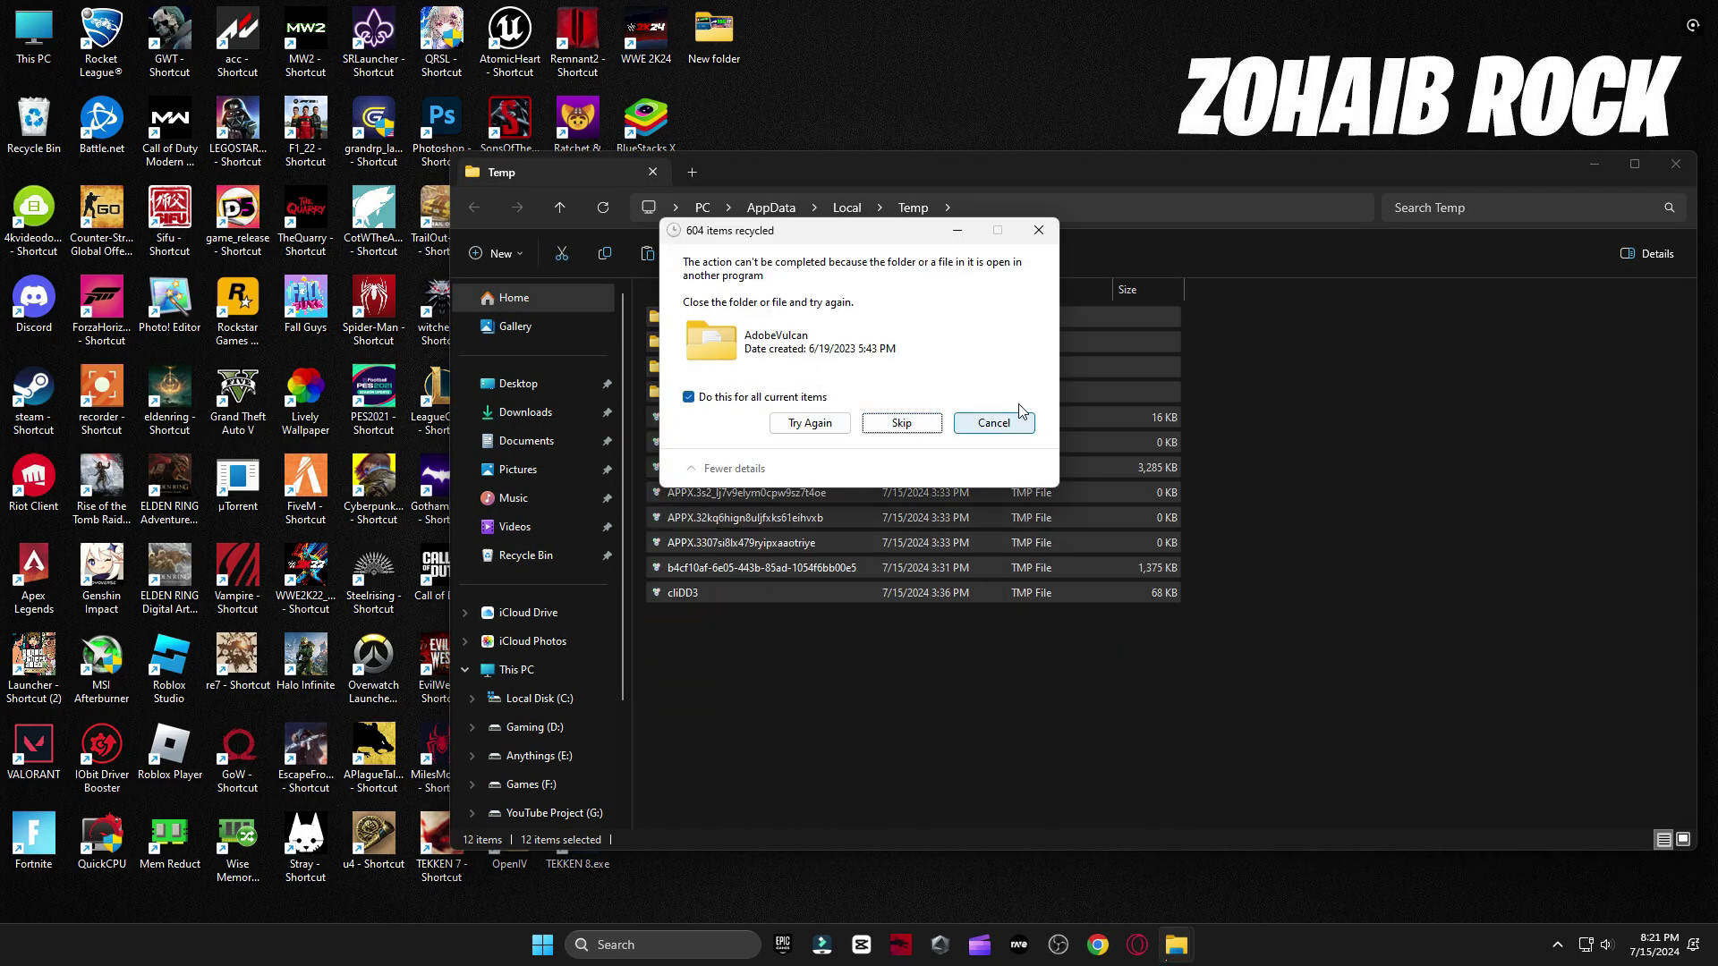
pyautogui.click(1670, 170)
pyautogui.click(889, 380)
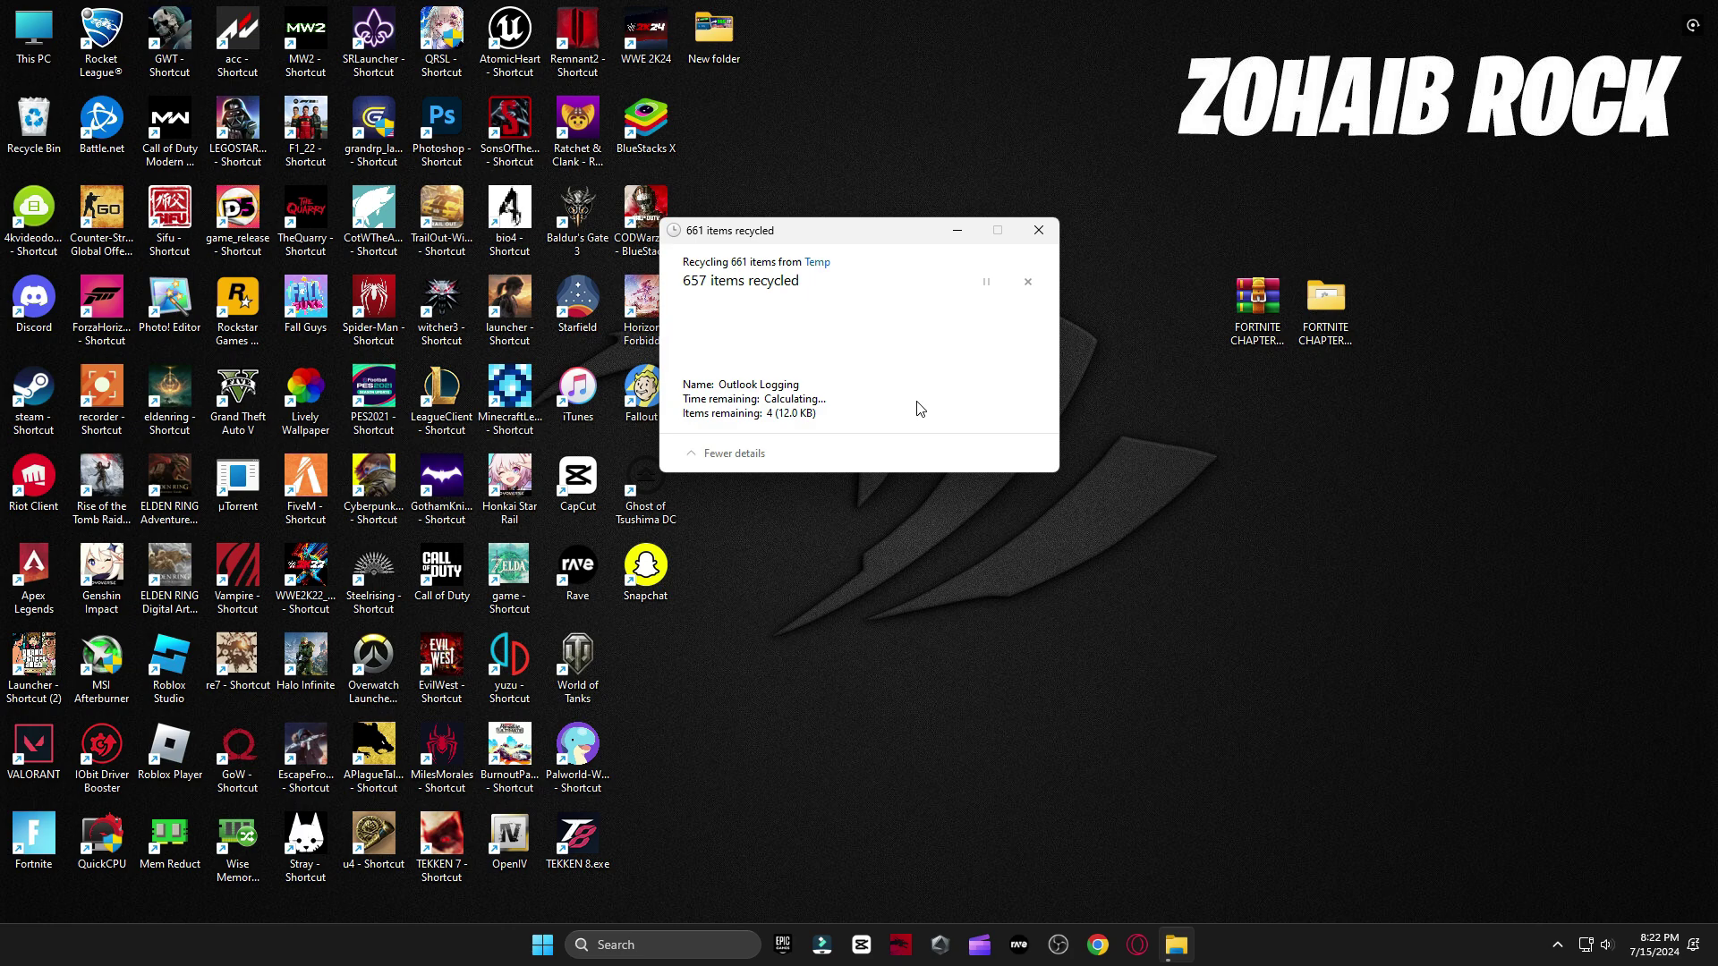
# - Open the Windows Prefetch folder by running prefetch from the Run dialog
pyautogui.click(665, 946)
pyautogui.write('run')
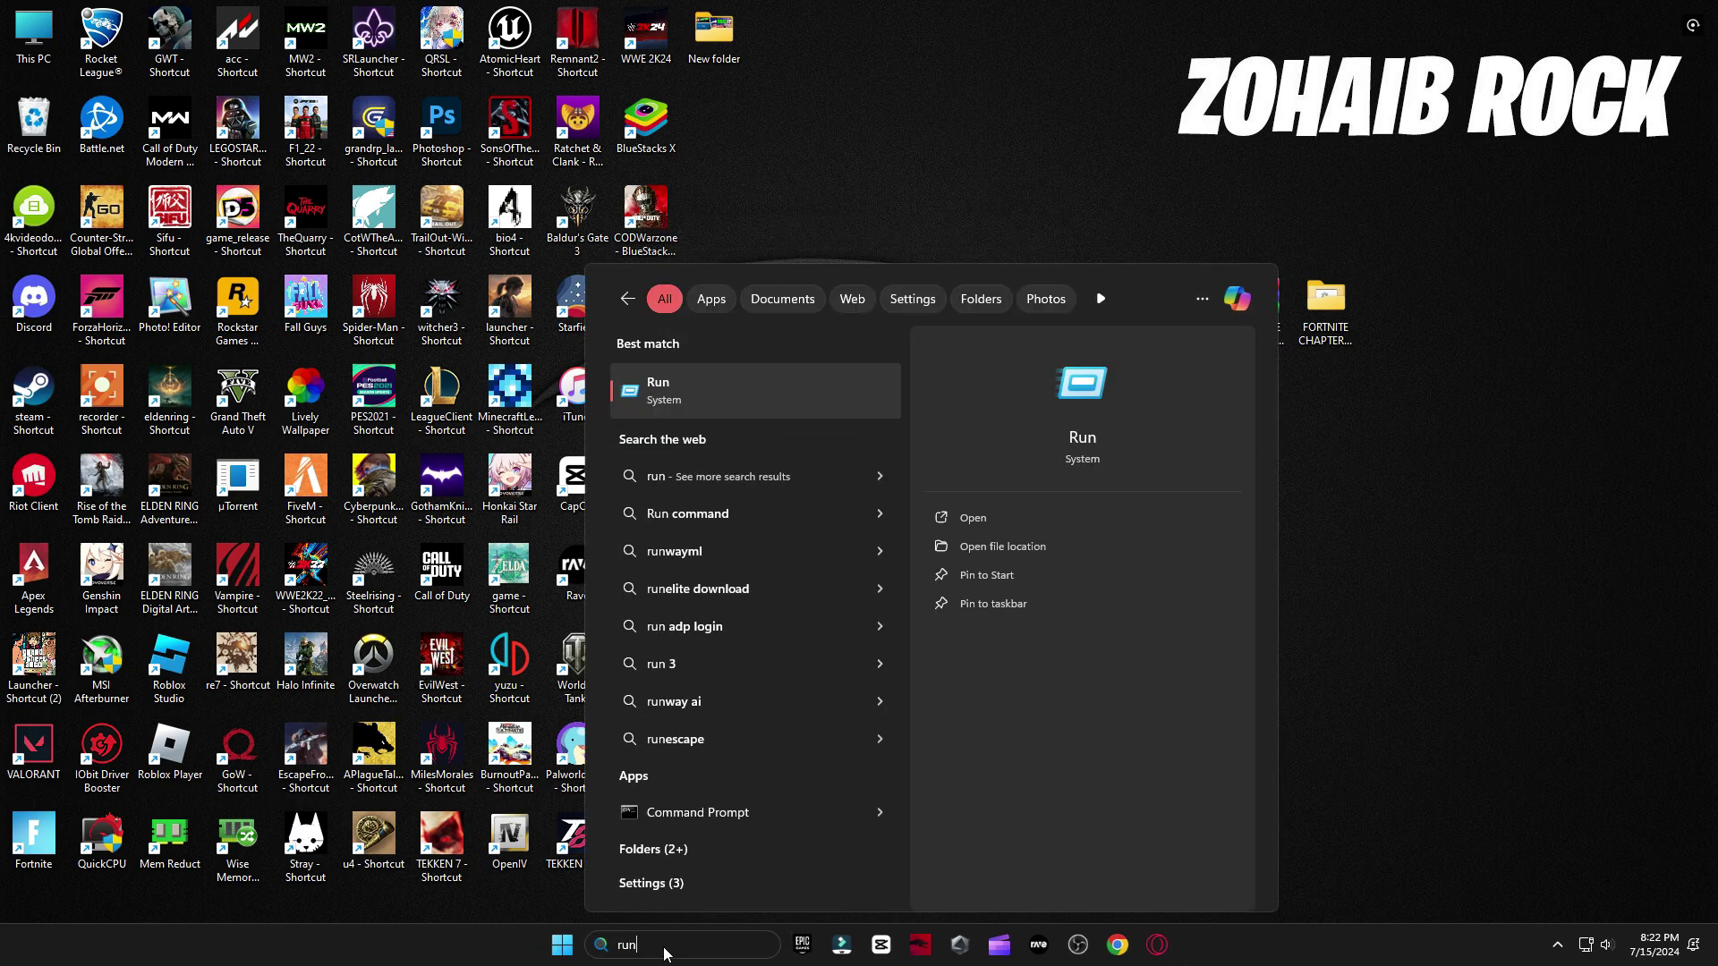
pyautogui.click(723, 394)
pyautogui.moveTo(242, 727); pyautogui.dragTo(1008, 270)
pyautogui.write('prefetch')
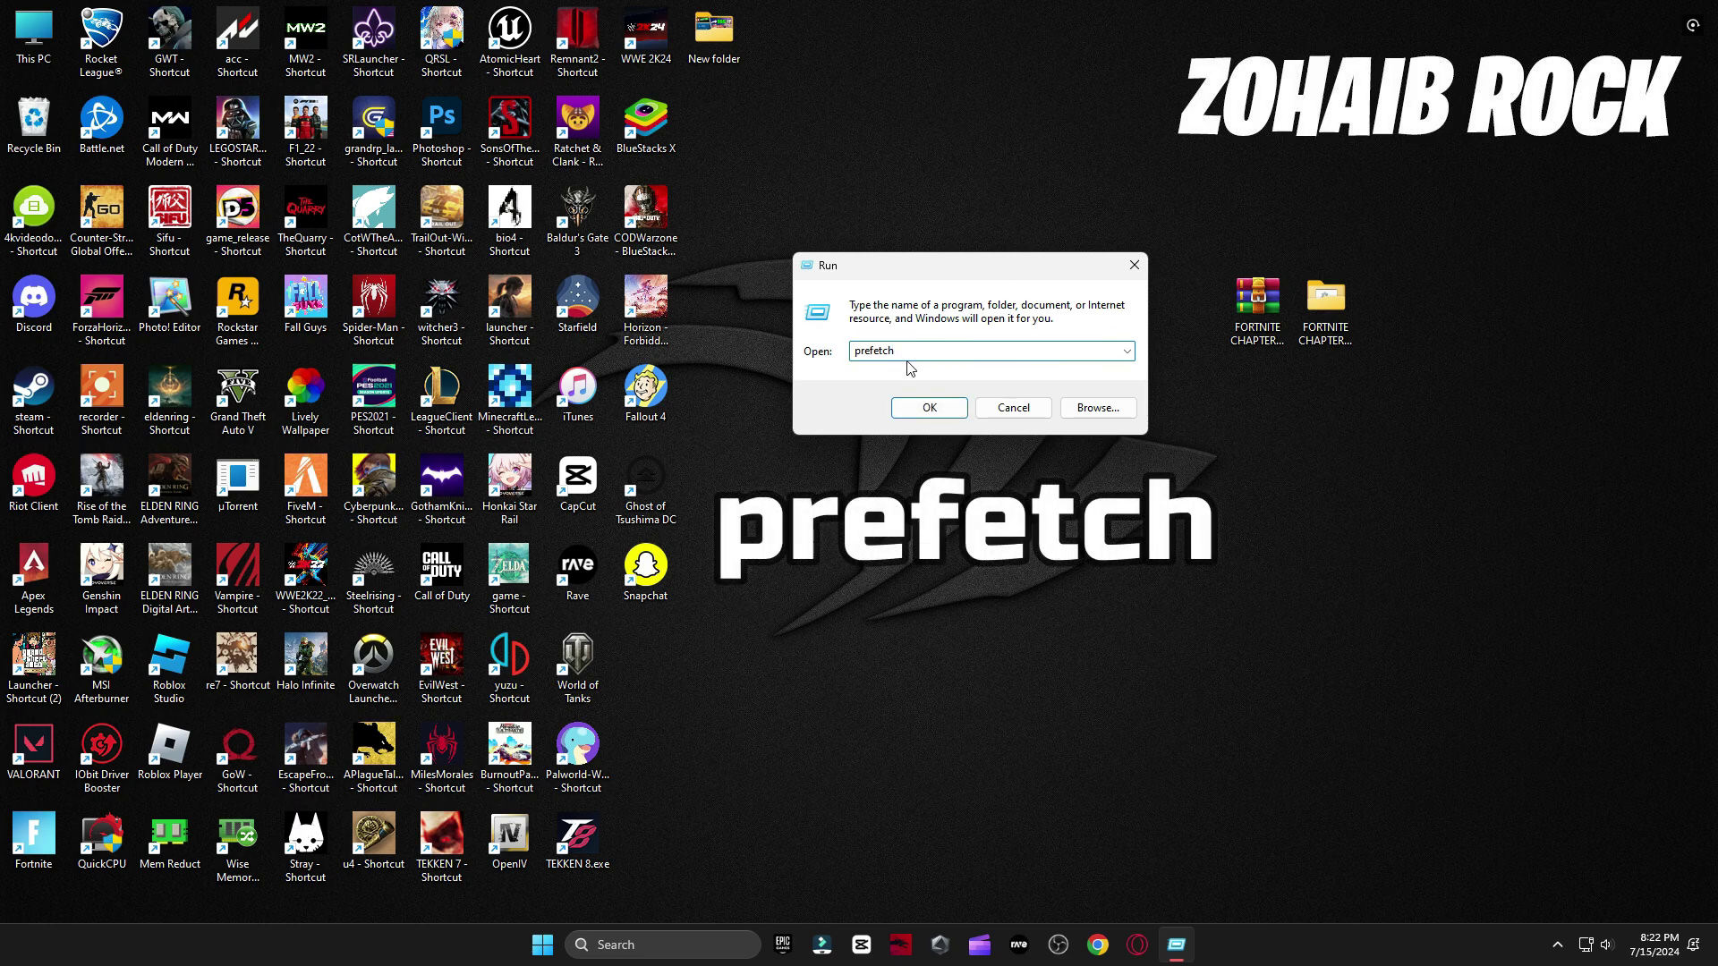
pyautogui.press('Return')
# - Delete all files in the Prefetch folder, skipping any that are in use, and close the folder window
pyautogui.click(884, 494)
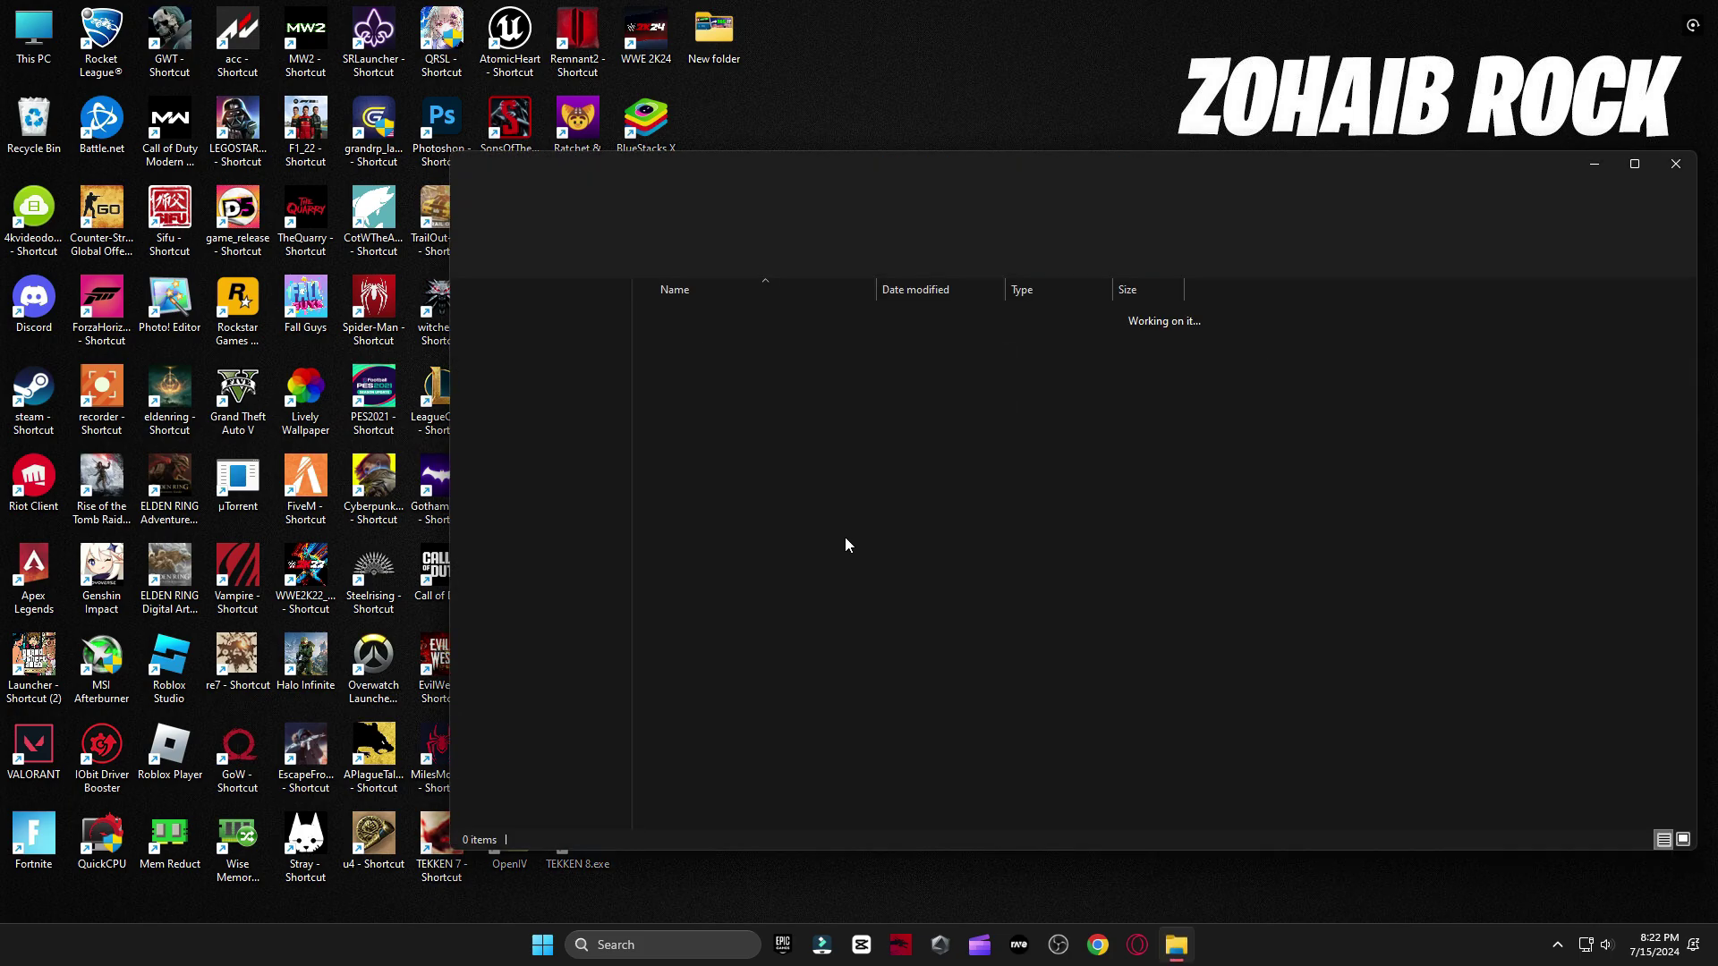
pyautogui.hotkey('ctrl', 'a')
pyautogui.press('Delete')
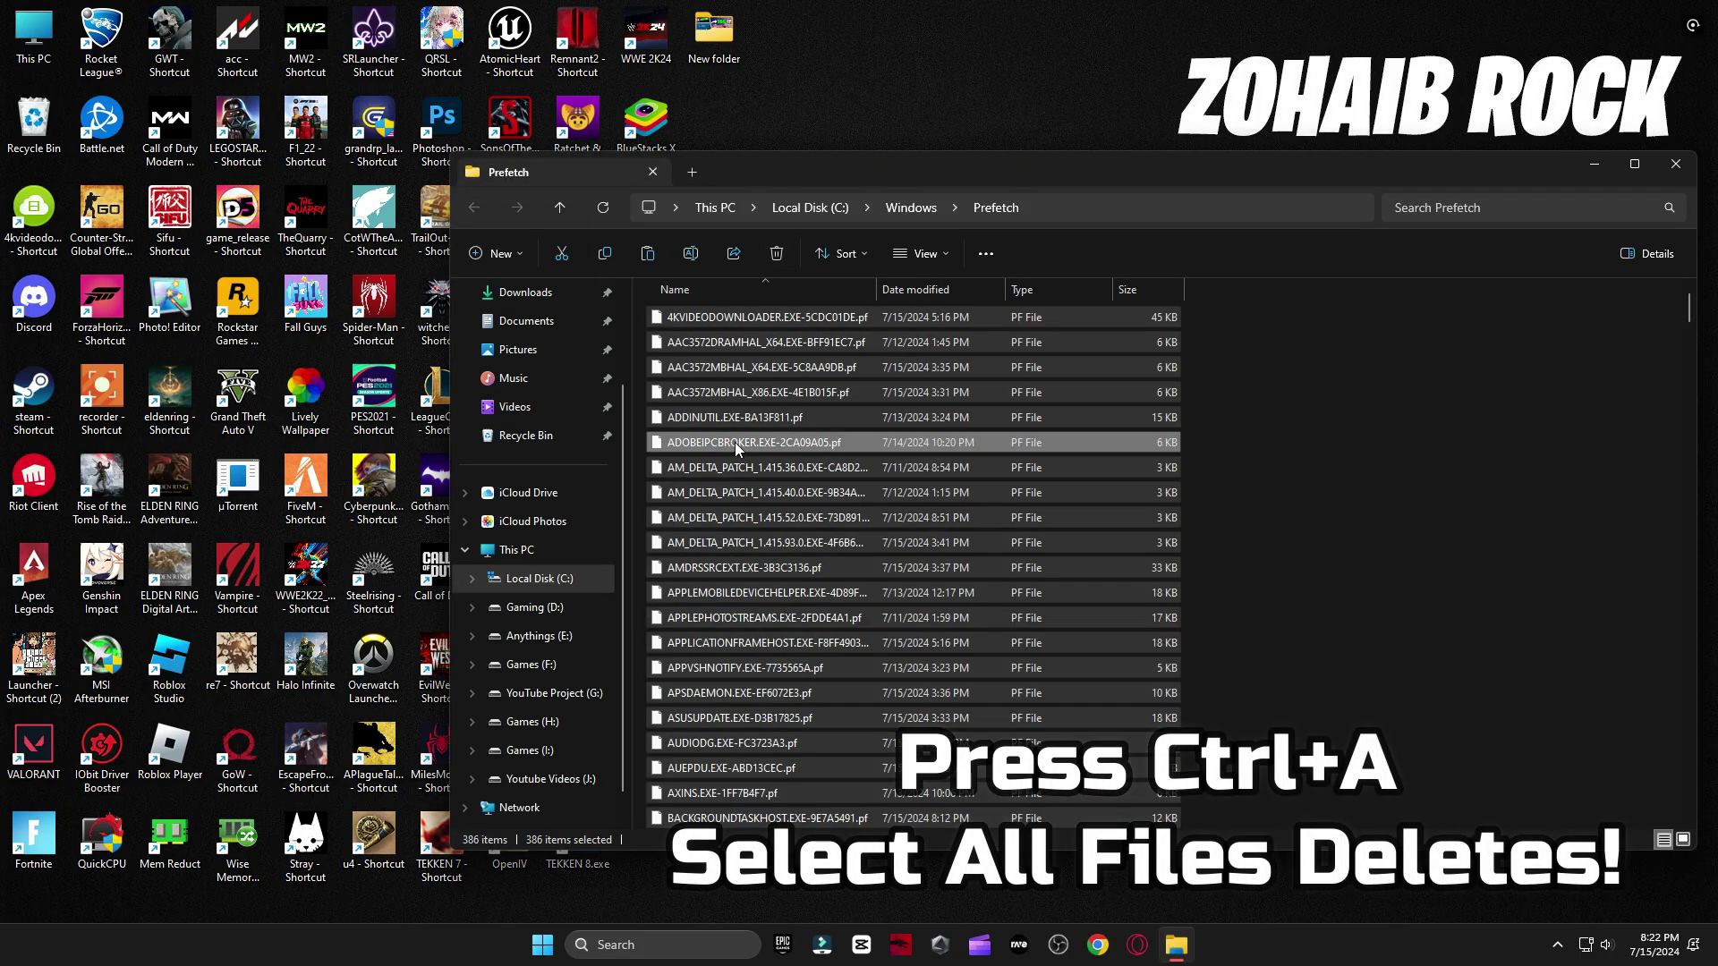
pyautogui.click(713, 398)
pyautogui.click(902, 422)
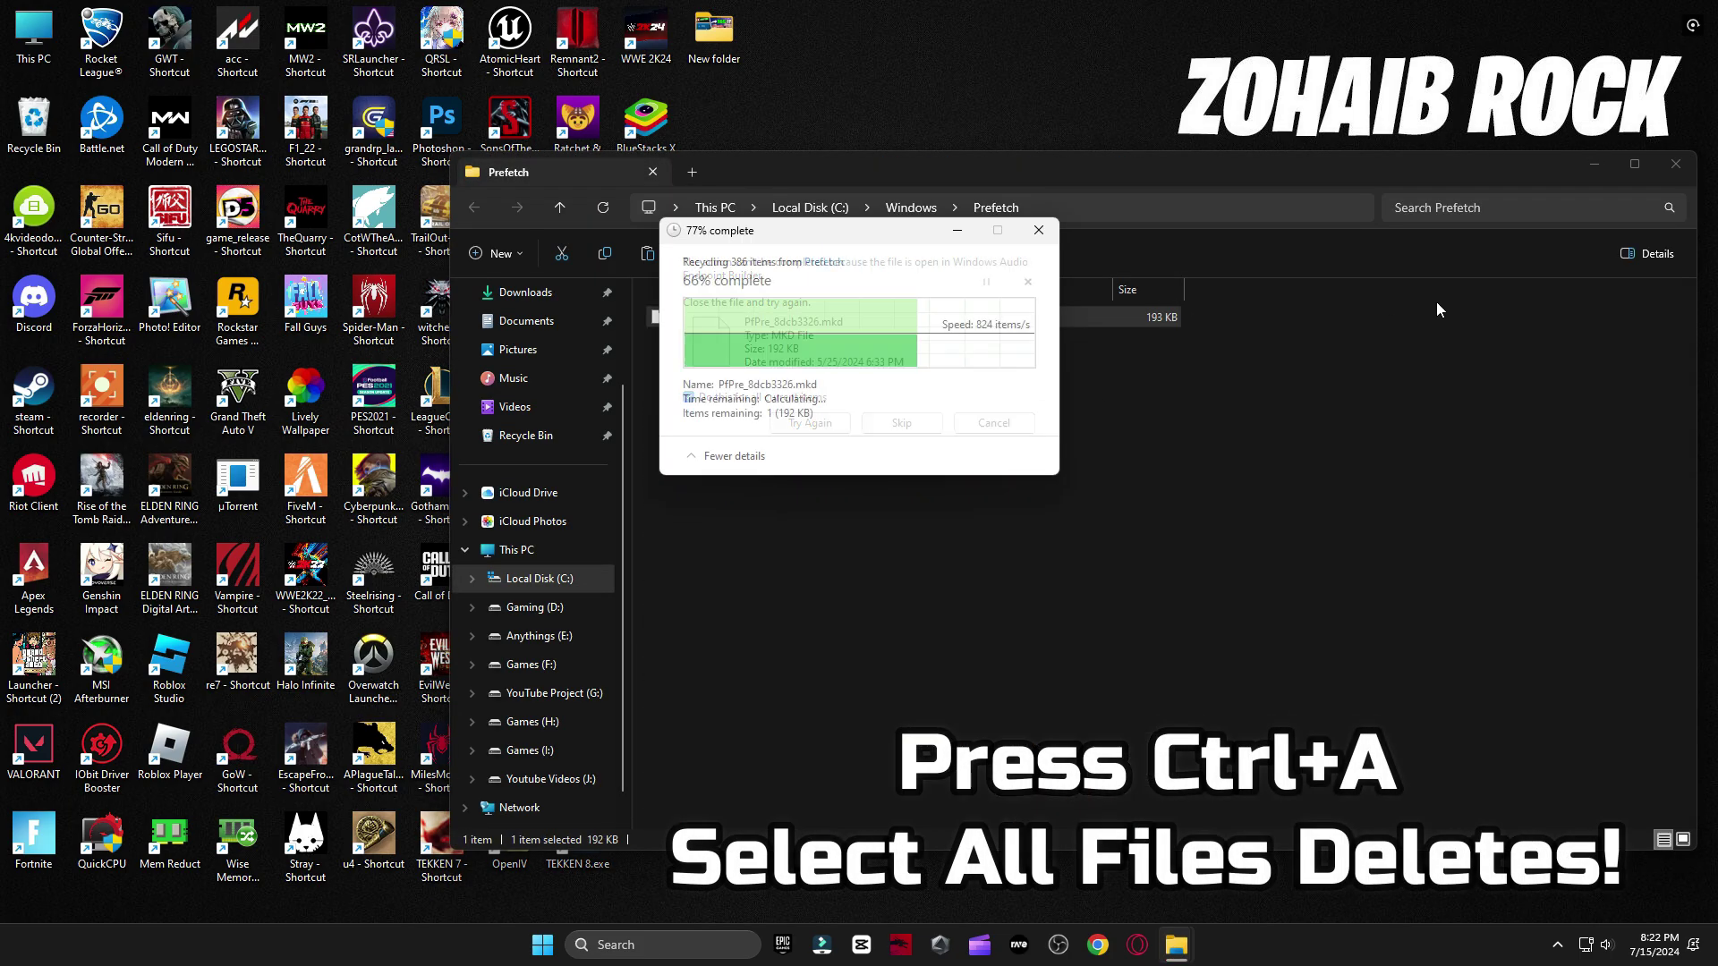
pyautogui.click(1676, 164)
# - Empty the Recycle Bin, permanently deleting all of its items
pyautogui.rightClick(36, 134)
pyautogui.click(116, 202)
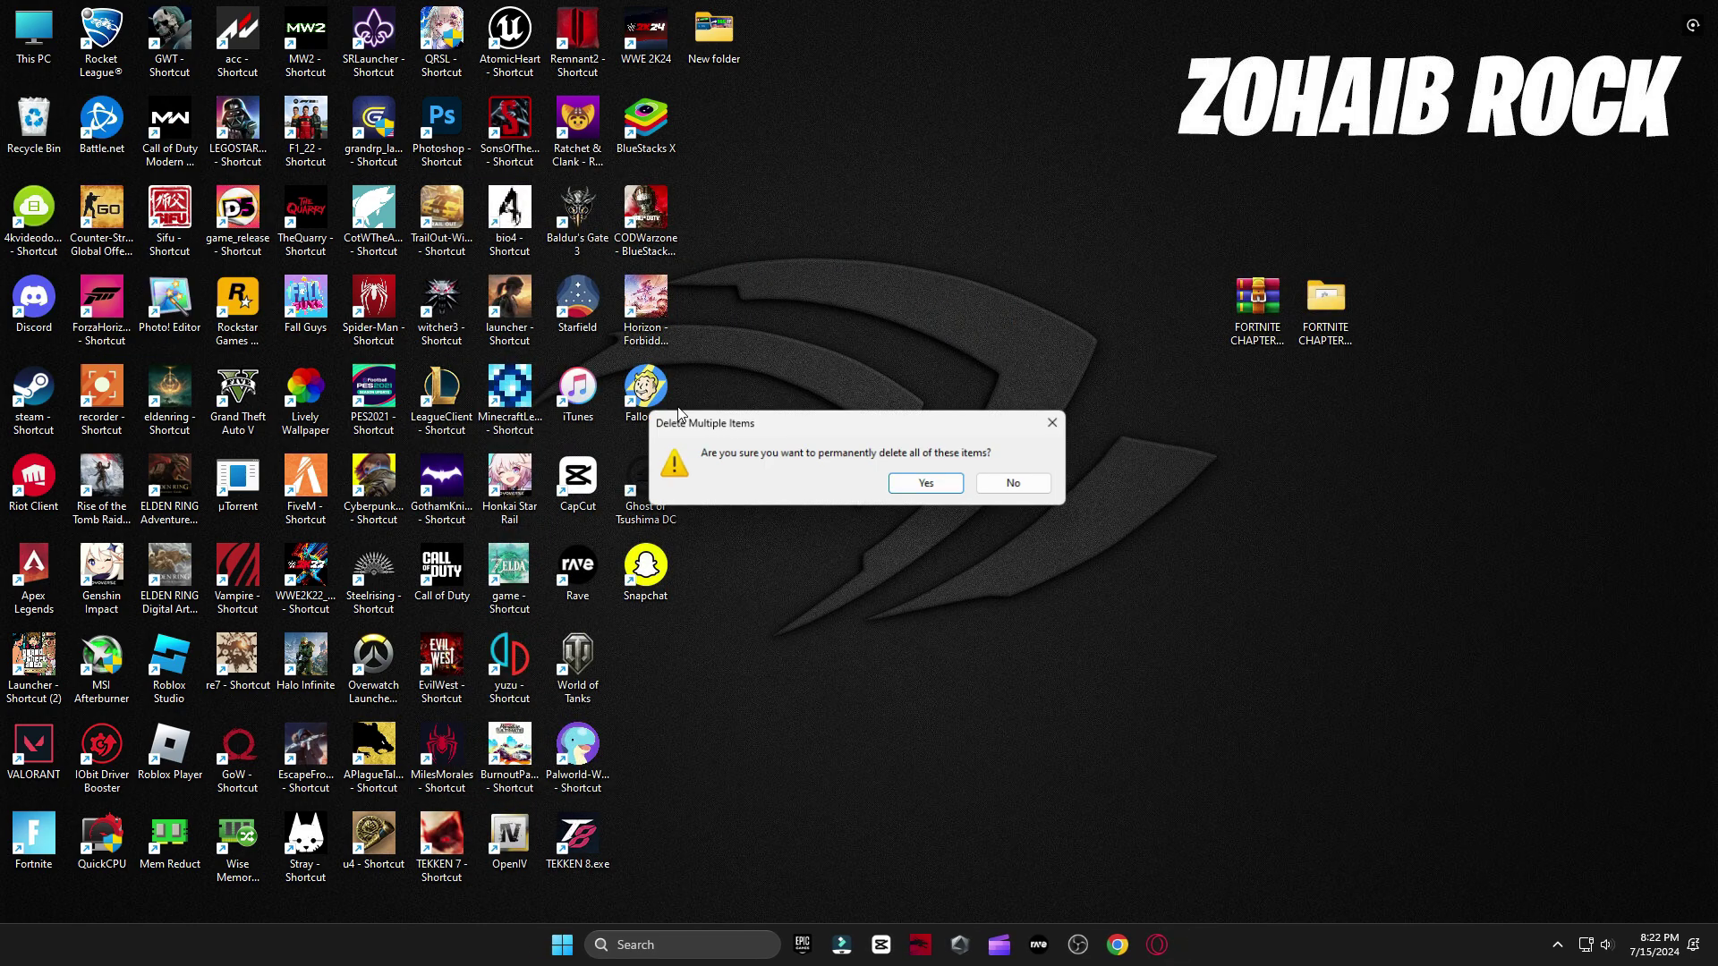
pyautogui.click(926, 482)
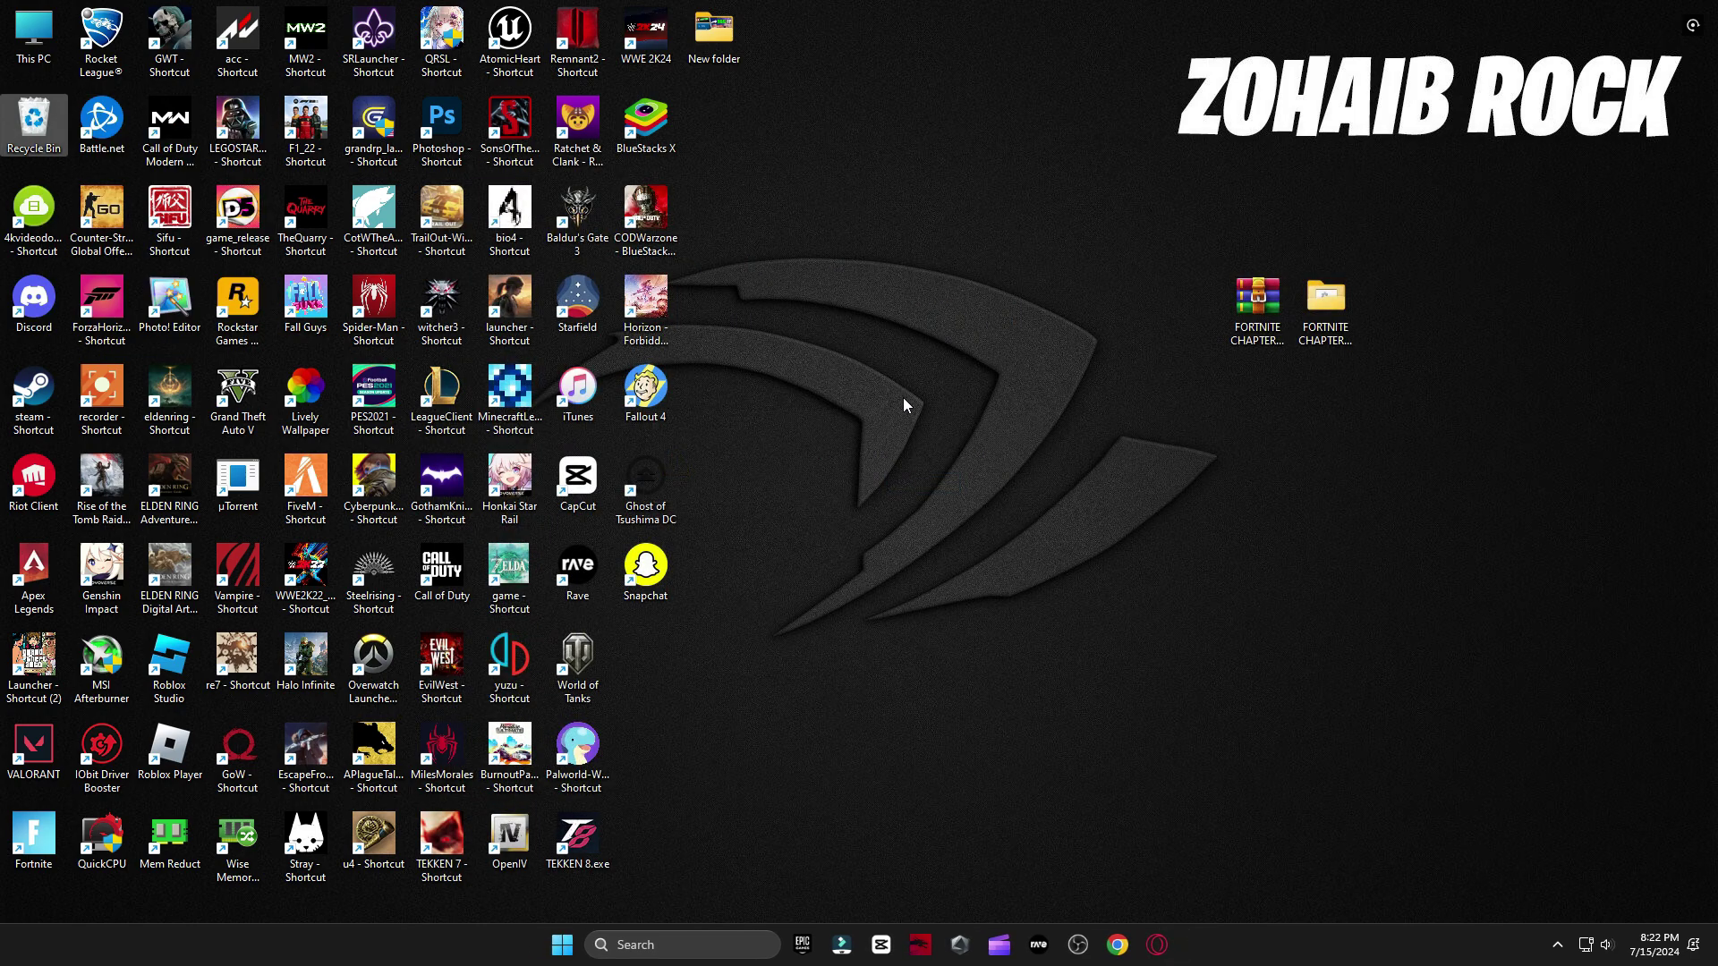
# - Bring up the computer's power options
pyautogui.click(562, 945)
pyautogui.click(1080, 883)
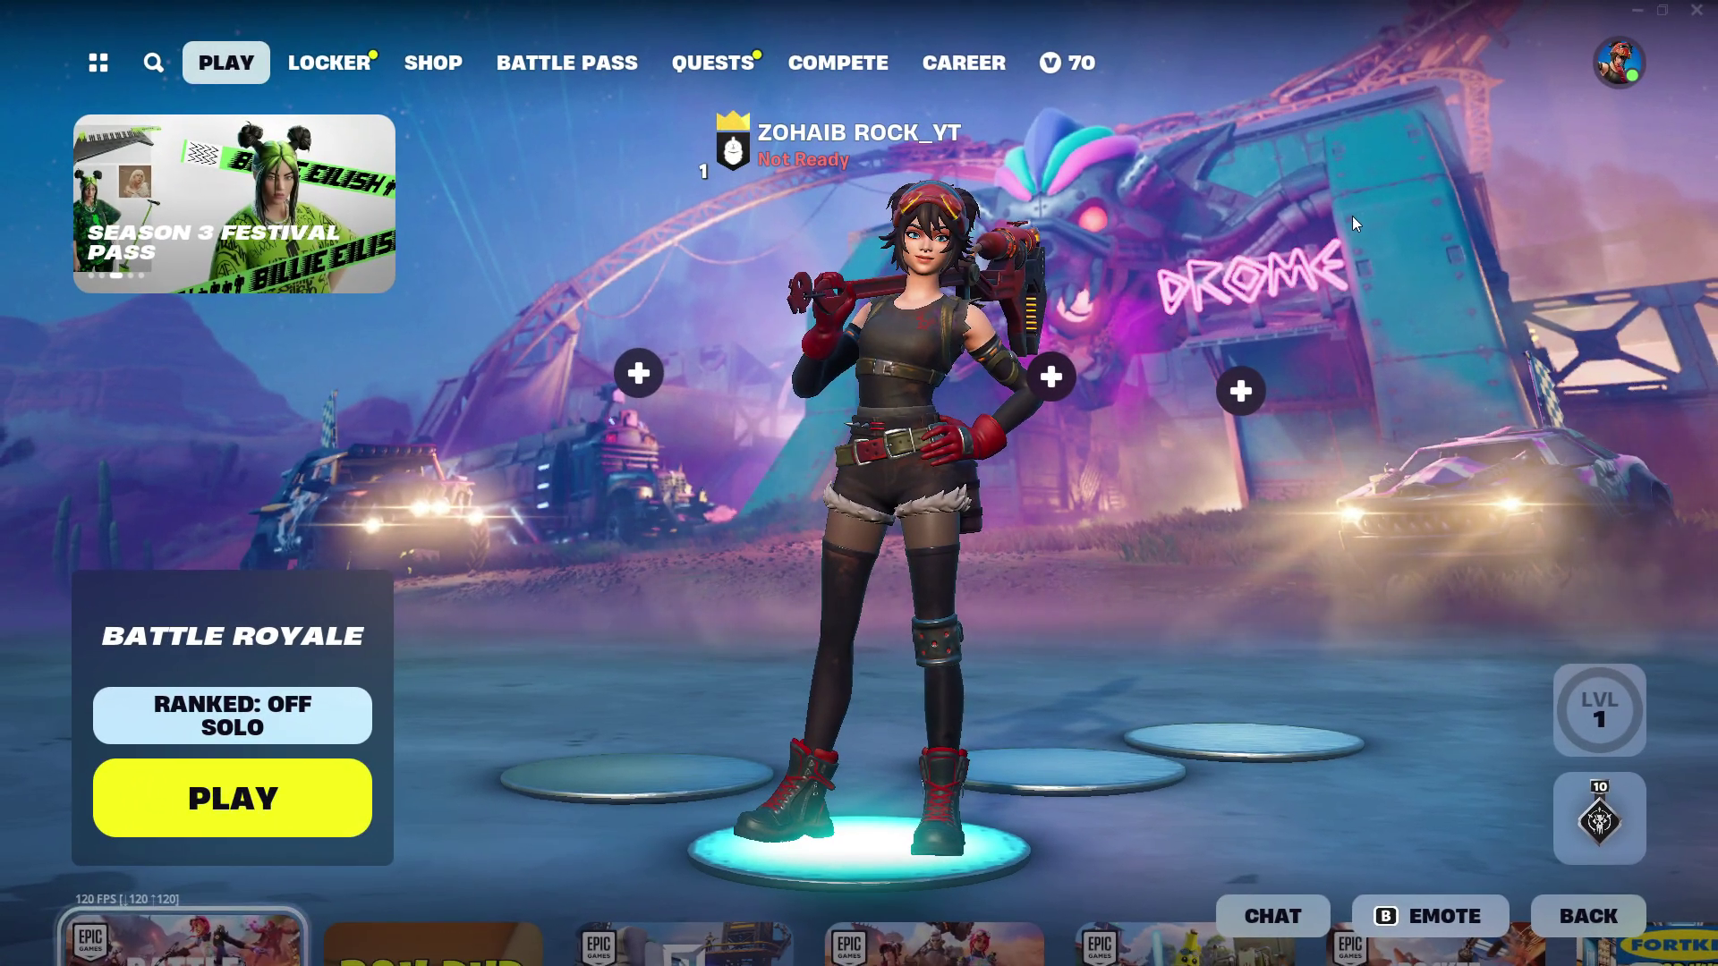
# - Open the video settings in Fortnite and set the Frame Rate Limit to Unlimited
pyautogui.click(1639, 59)
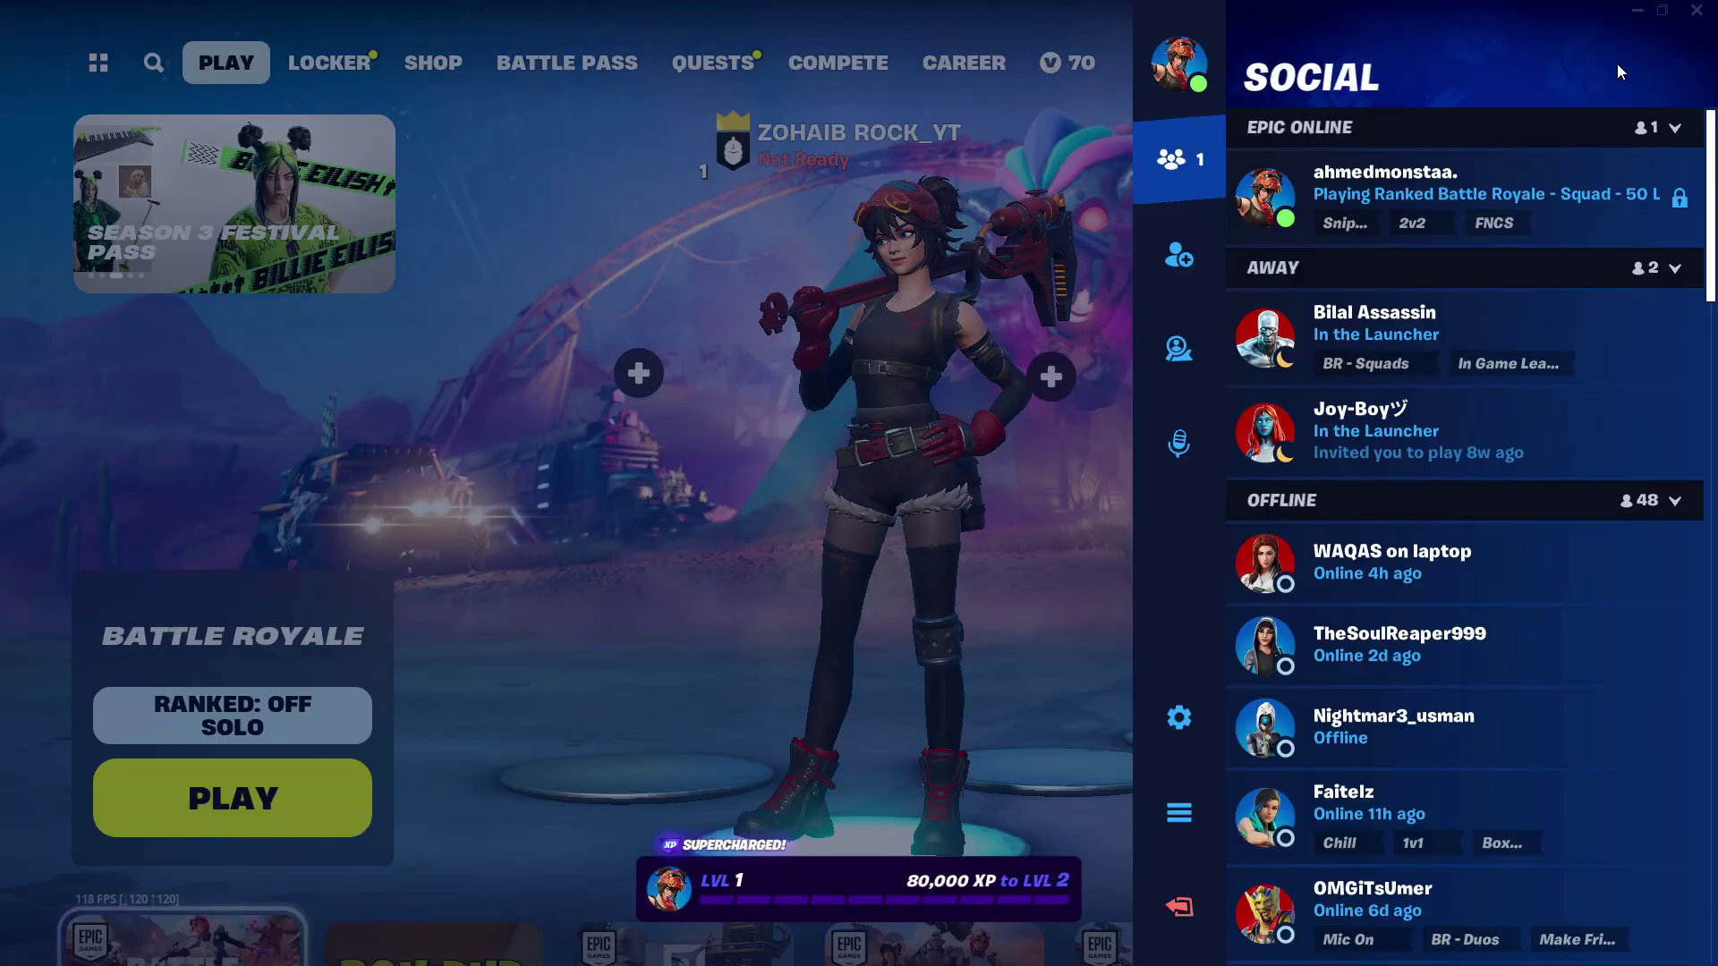
pyautogui.click(1223, 716)
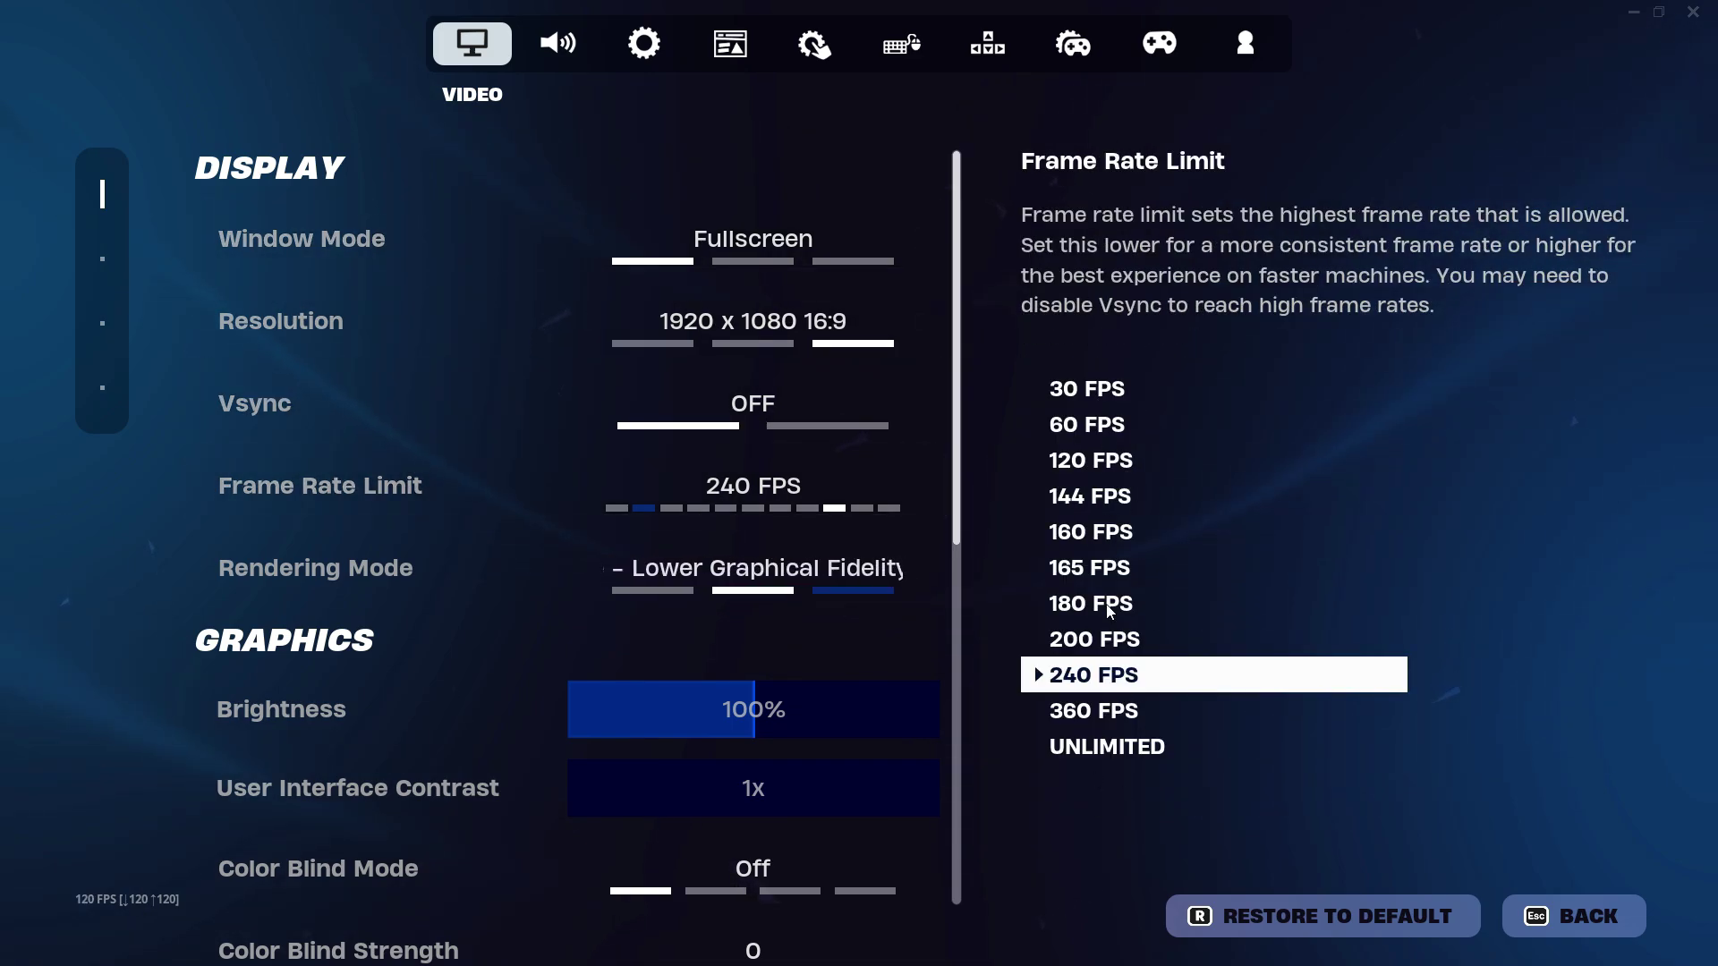
pyautogui.click(921, 487)
pyautogui.click(921, 488)
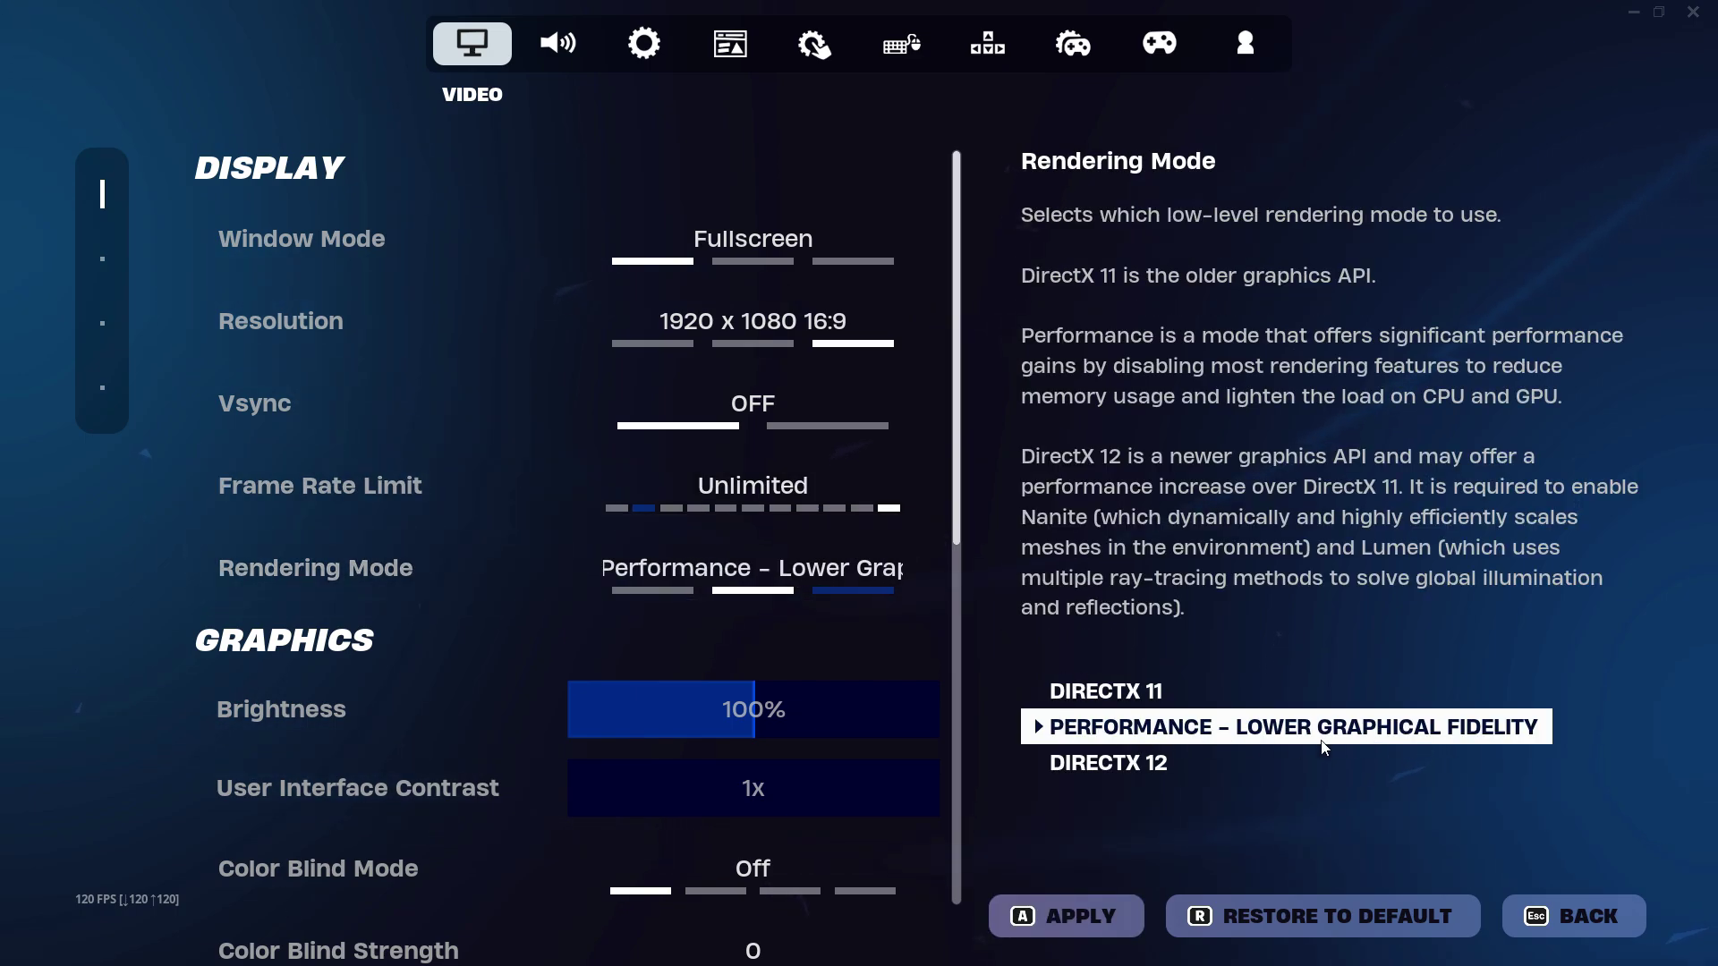
# - Switch Meshes to Low and back to High in the performance-mode graphics quality settings, and apply the video settings
pyautogui.scroll(-1, 975, 608)
pyautogui.scroll(-5, 975, 644)
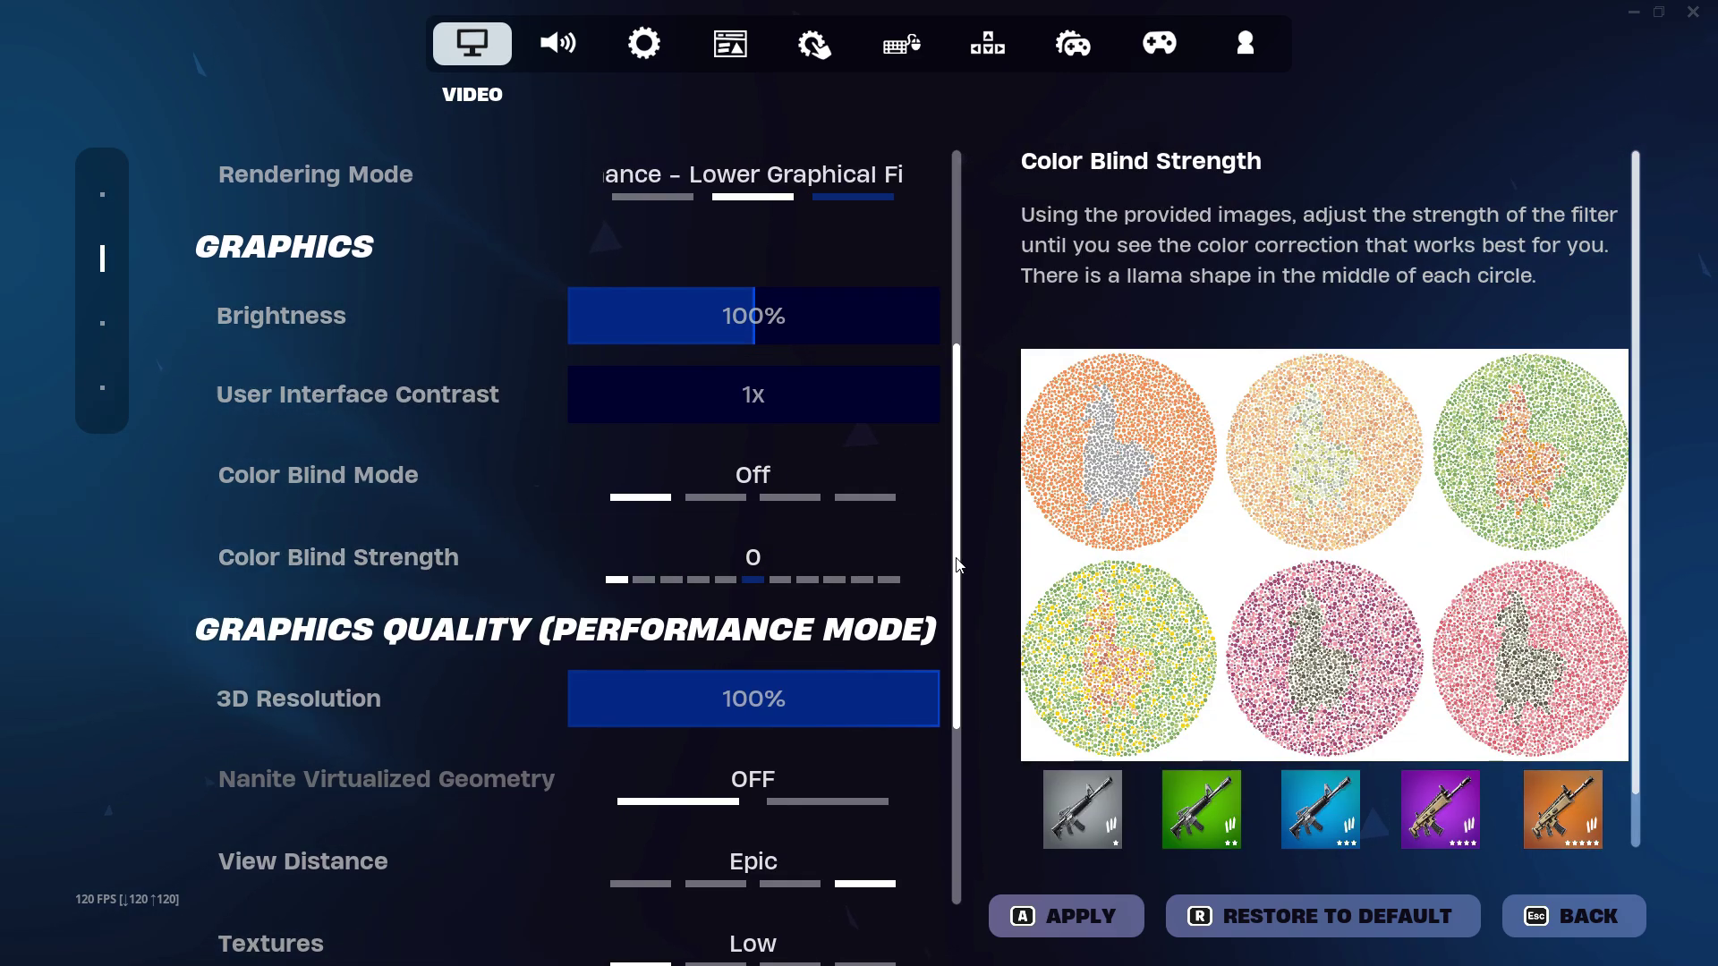
pyautogui.scroll(-5, 977, 726)
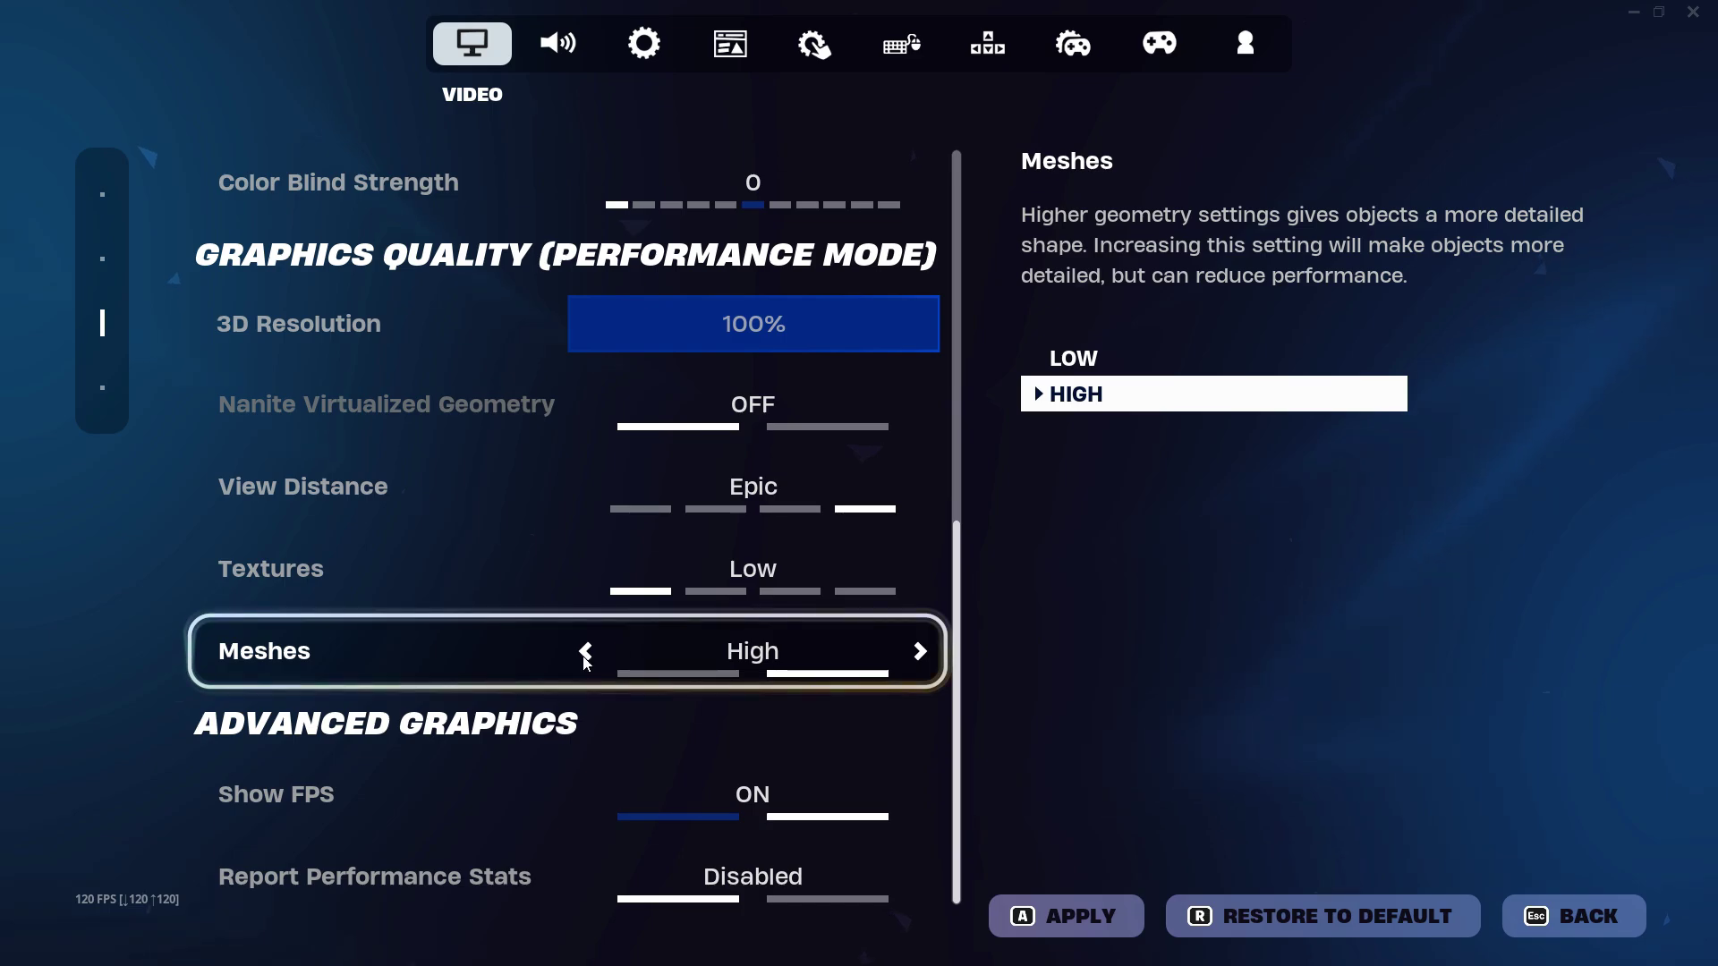
pyautogui.click(586, 653)
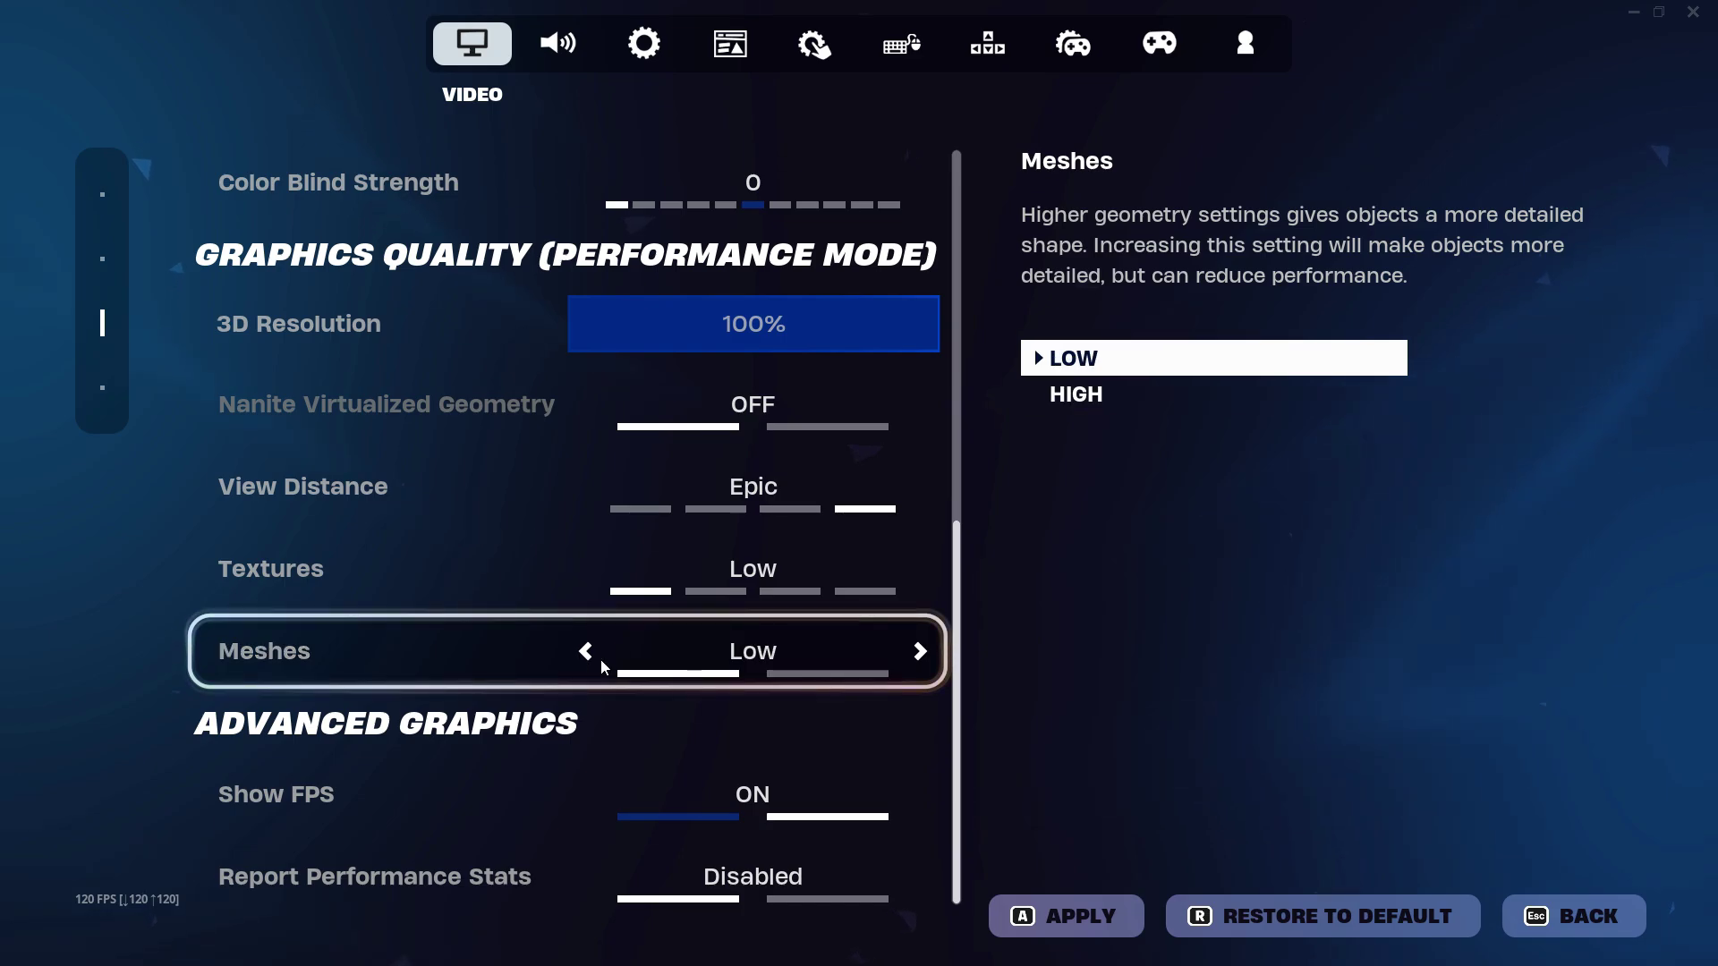
pyautogui.click(920, 652)
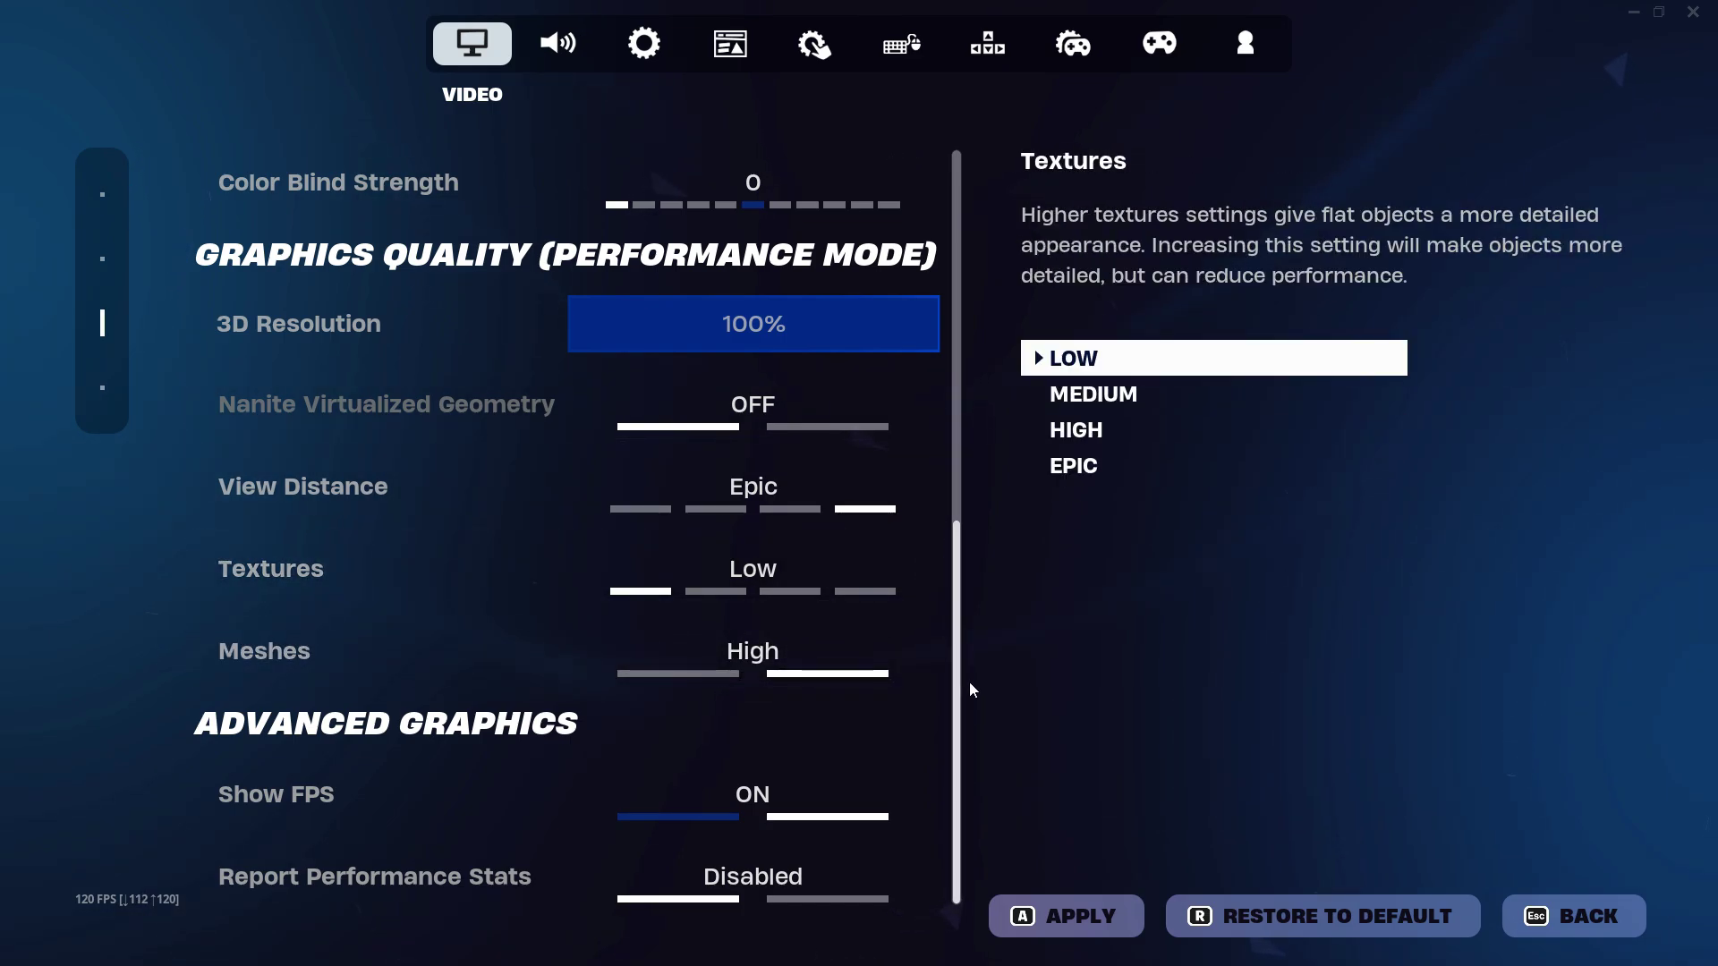
pyautogui.click(1083, 899)
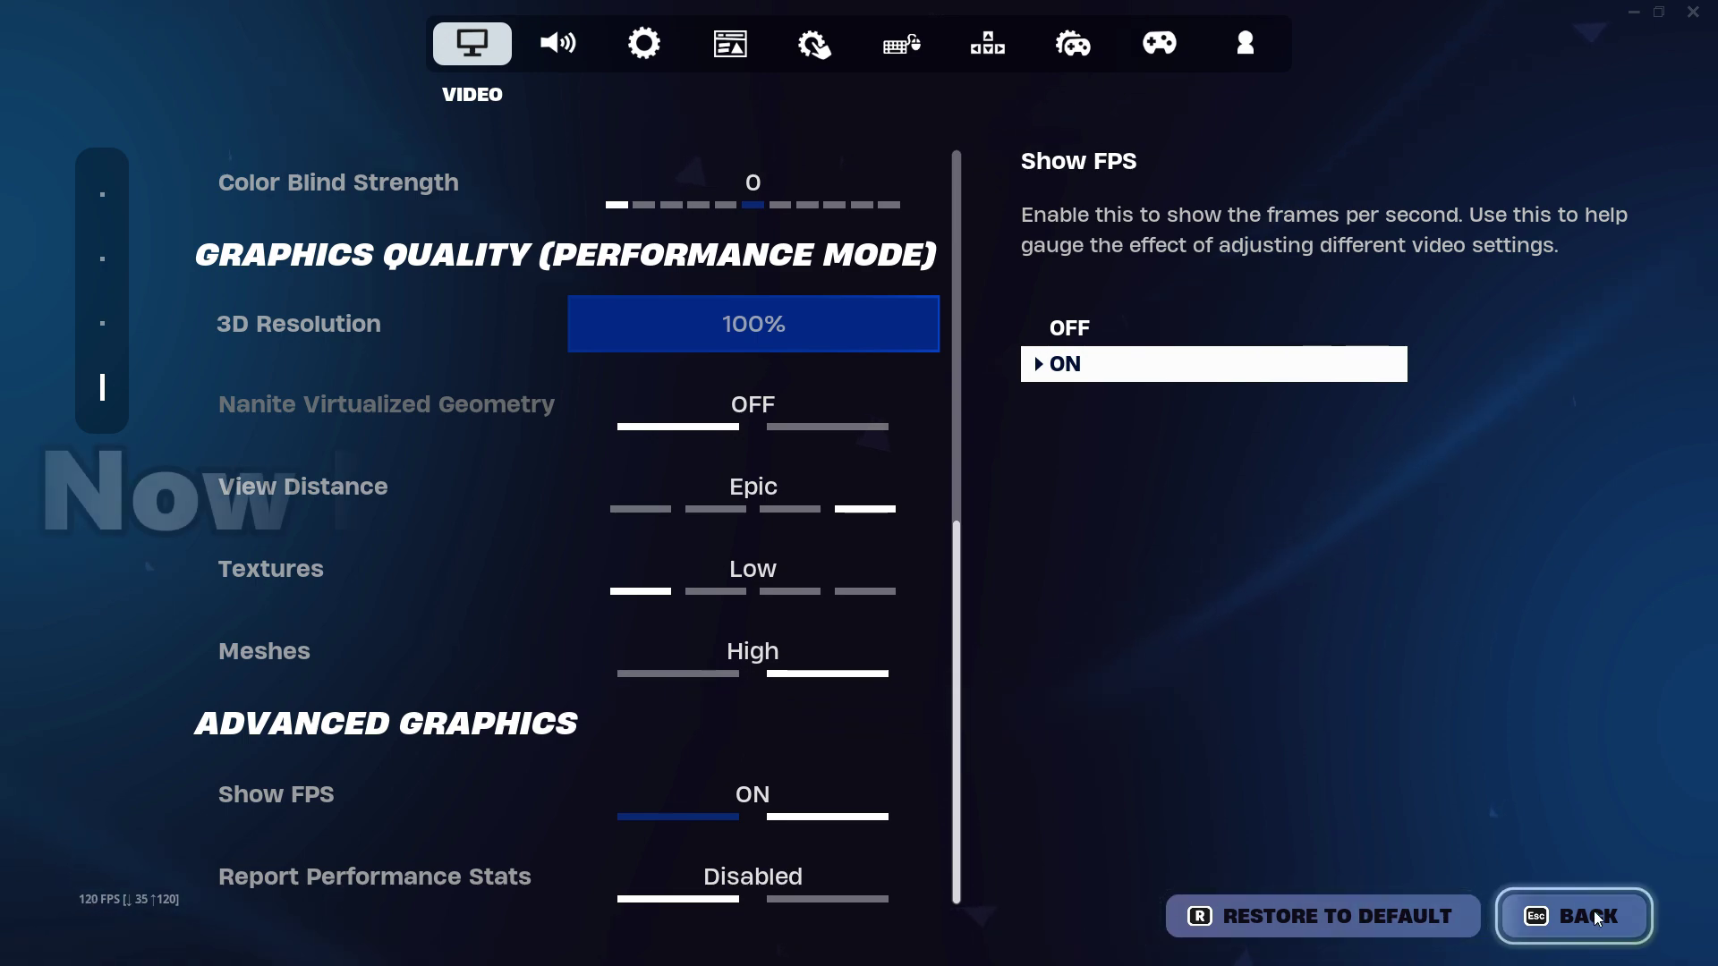